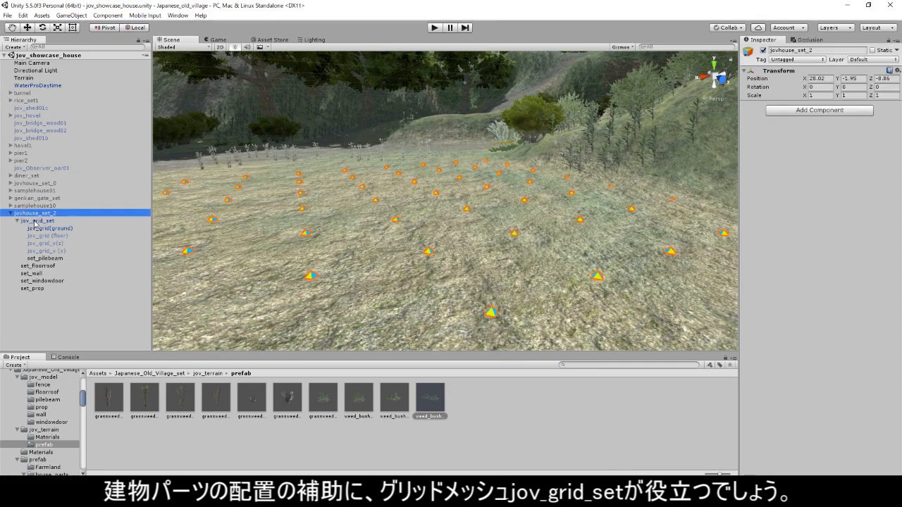
# Step: Enable the jov_grid (floor), jov_grid_v(z) and jov_grid_v (x) grid meshes inside jov_grid_set
pyautogui.keyDown('alt'); pyautogui.moveTo(459, 240); pyautogui.dragTo(417, 246); pyautogui.keyUp('alt')
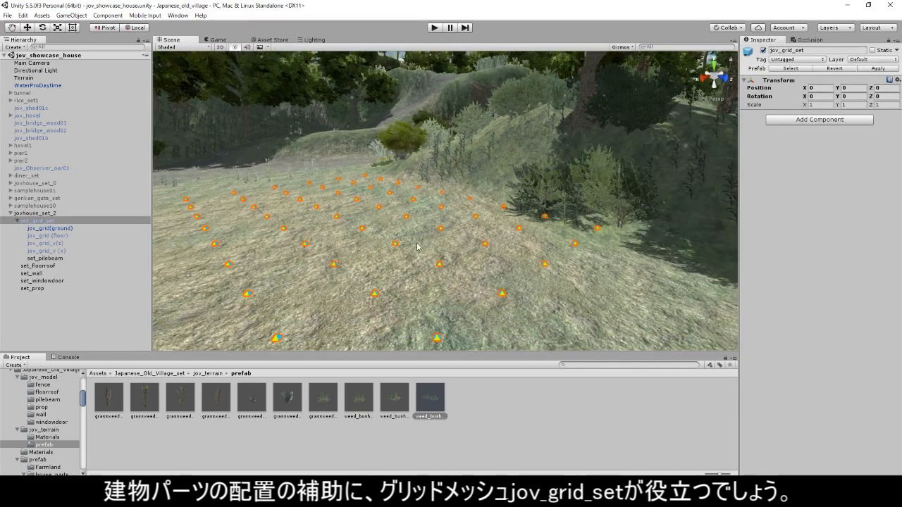
pyautogui.click(58, 228)
pyautogui.click(45, 236)
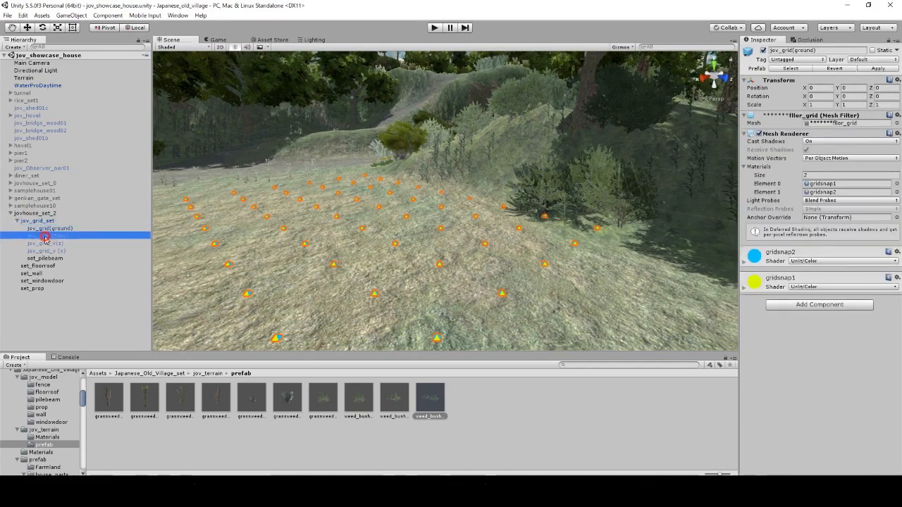
pyautogui.click(763, 50)
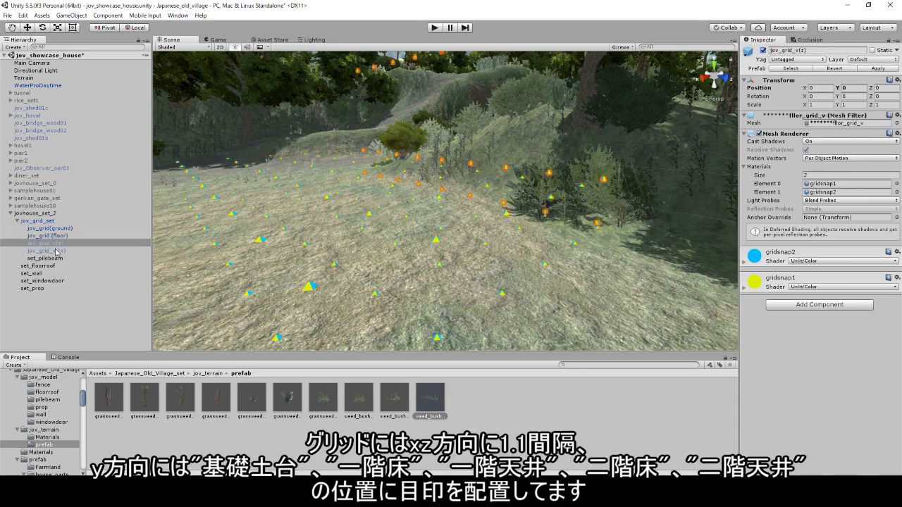
pyautogui.click(56, 251)
pyautogui.click(763, 50)
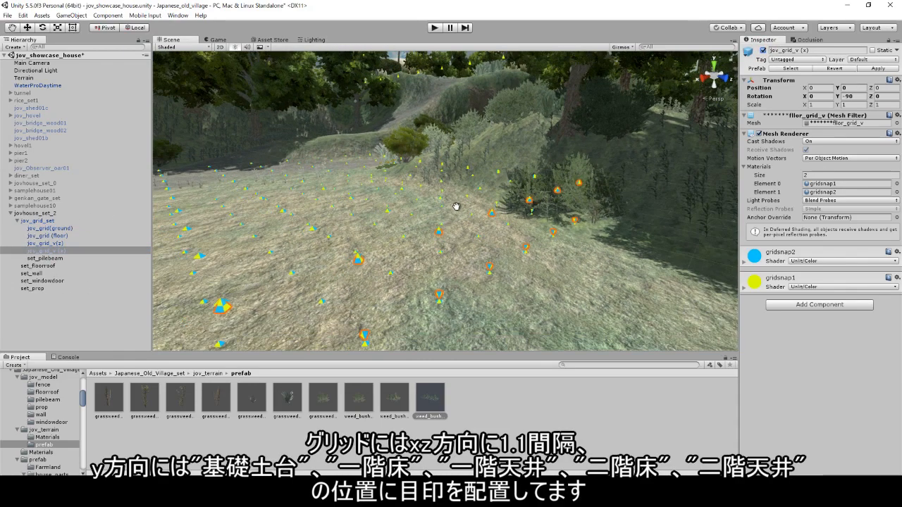
# Step: Add the walled roof frame prefab yane_frame_4t_1f_6 from the pilebeam folder as a child of jov_grid_v(z)
pyautogui.moveTo(456, 205); pyautogui.dragTo(585, 185, button='middle')
pyautogui.moveTo(585, 185); pyautogui.dragTo(662, 180, button='right')
pyautogui.moveTo(662, 180)
pyautogui.mouseDown(button='middle')
pyautogui.moveTo(674, 228)
pyautogui.moveTo(640, 296)
pyautogui.moveTo(682, 278)
pyautogui.moveTo(684, 202)
pyautogui.moveTo(454, 205)
pyautogui.moveTo(503, 216)
pyautogui.moveTo(474, 264)
pyautogui.mouseUp(button='middle')
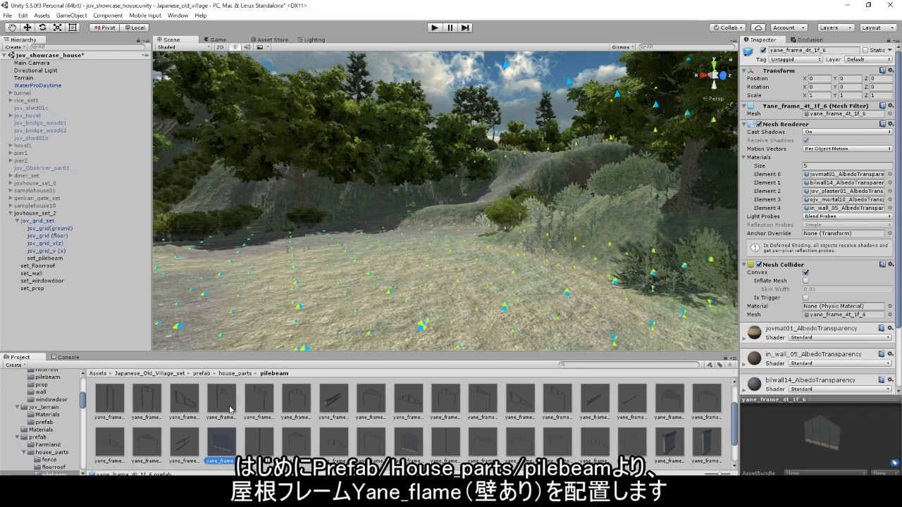
pyautogui.moveTo(74, 246); pyautogui.dragTo(71, 244)
pyautogui.moveTo(625, 259); pyautogui.dragTo(726, 265, button='right')
pyautogui.moveTo(638, 175); pyautogui.dragTo(638, 206, button='right')
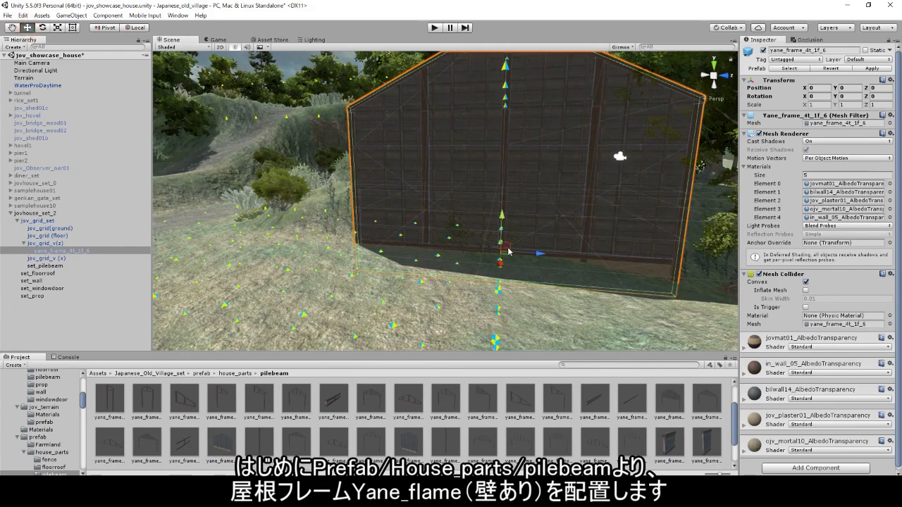
# Step: Move the walled frame to about Y 0.88, Z -4.36 and rotate it 180° around Y, undoing any stray move
pyautogui.moveTo(508, 250); pyautogui.dragTo(373, 236)
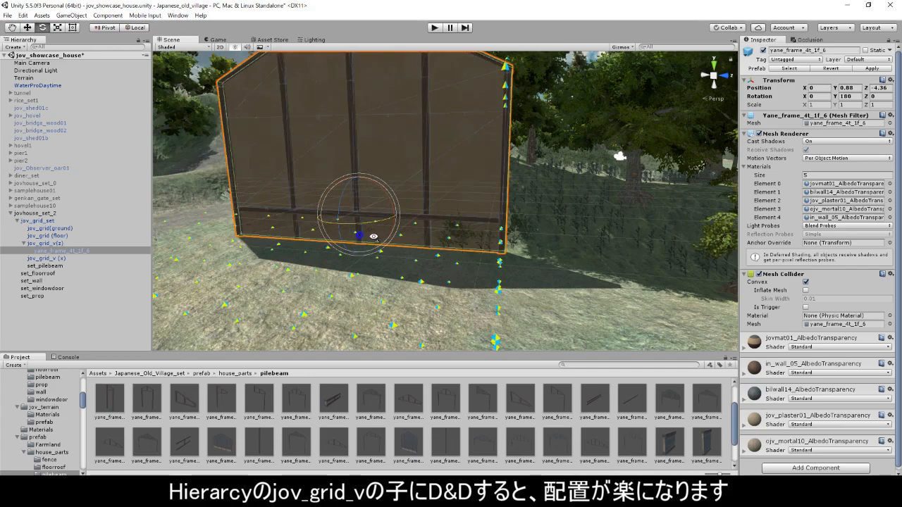
pyautogui.moveTo(373, 237); pyautogui.dragTo(501, 247, button='right')
pyautogui.press('w')
pyautogui.moveTo(421, 257); pyautogui.dragTo(487, 251, button='middle')
pyautogui.moveTo(395, 224); pyautogui.dragTo(450, 208, button='right')
pyautogui.moveTo(395, 205); pyautogui.dragTo(483, 176, button='middle')
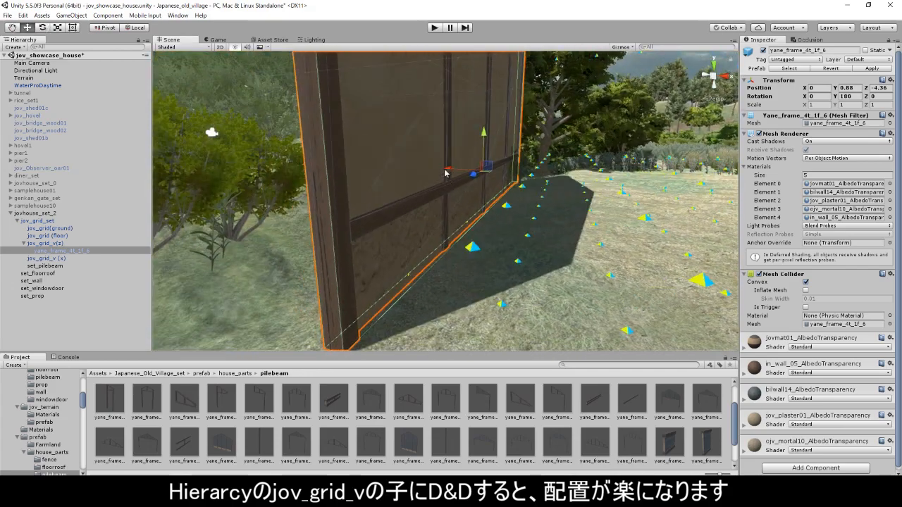
pyautogui.moveTo(445, 173); pyautogui.dragTo(416, 188)
pyautogui.hotkey('ctrl', 'z')
# Step: Vertex-snap the bottom centre of the walled frame's corner pillar to the grid marker at Y 0.909, Z -4.39
pyautogui.moveTo(495, 233); pyautogui.dragTo(541, 210, button='middle')
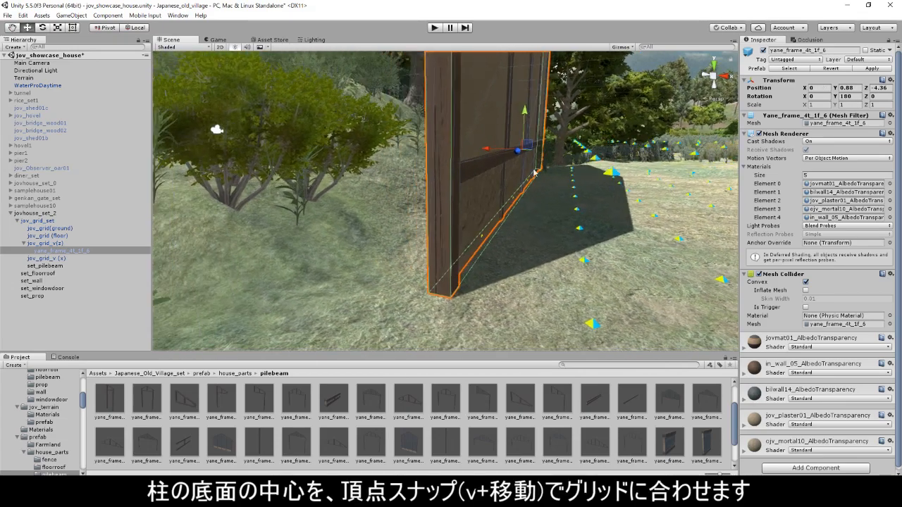
pyautogui.keyDown('alt'); pyautogui.moveTo(534, 173); pyautogui.dragTo(465, 185); pyautogui.keyUp('alt')
pyautogui.moveTo(503, 285); pyautogui.dragTo(501, 249, button='middle')
pyautogui.scroll(2, 501, 251)
pyautogui.press('v')
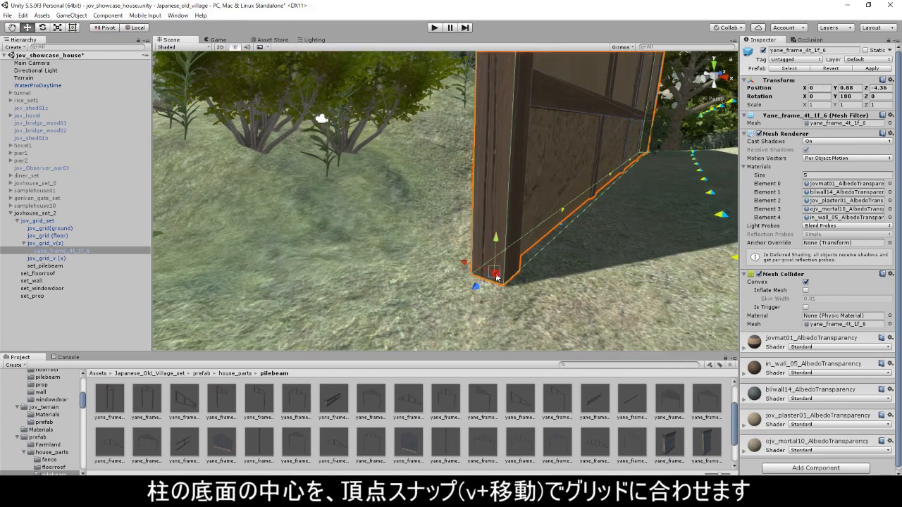
pyautogui.moveTo(496, 276); pyautogui.dragTo(537, 154)
pyautogui.scroll(3, 506, 225)
pyautogui.moveTo(487, 244); pyautogui.dragTo(428, 238, button='middle')
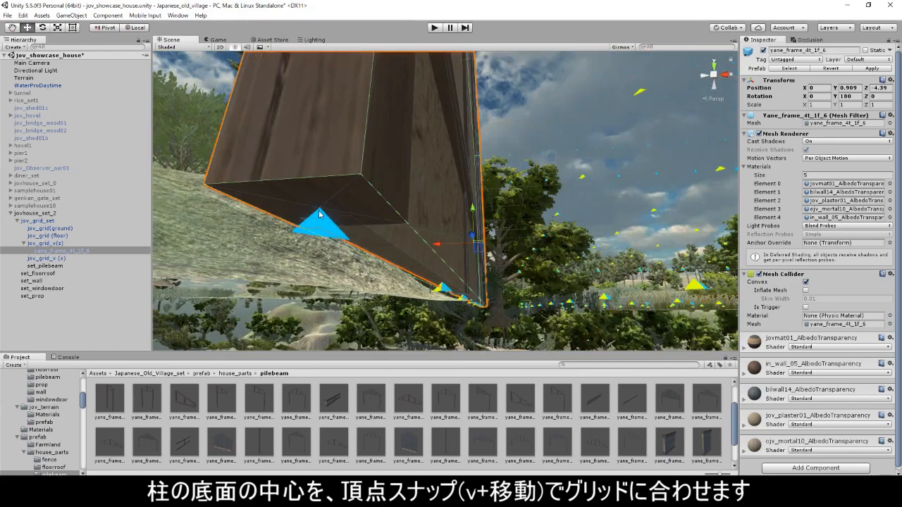
pyautogui.keyDown('alt'); pyautogui.moveTo(458, 229); pyautogui.dragTo(403, 283); pyautogui.keyUp('alt')
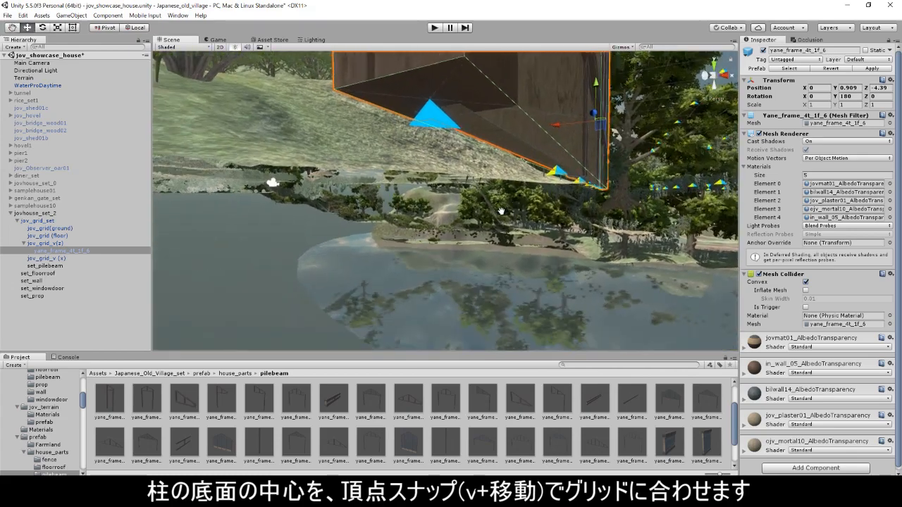
pyautogui.moveTo(451, 211); pyautogui.dragTo(451, 308, button='middle')
pyautogui.scroll(-4, 456, 307)
pyautogui.keyDown('alt'); pyautogui.moveTo(496, 203); pyautogui.dragTo(509, 226); pyautogui.keyUp('alt')
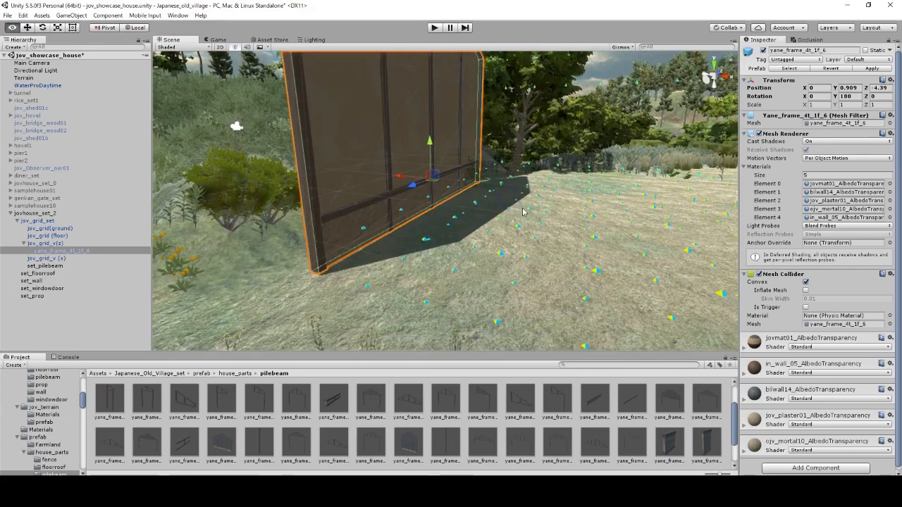
# Step: Add the wall-less roof frame prefab yane_frame_4t_1f_3 as a child of yane_frame_4t_1f_6
pyautogui.moveTo(508, 225); pyautogui.dragTo(638, 256, button='middle')
pyautogui.click(117, 448)
pyautogui.click(141, 447)
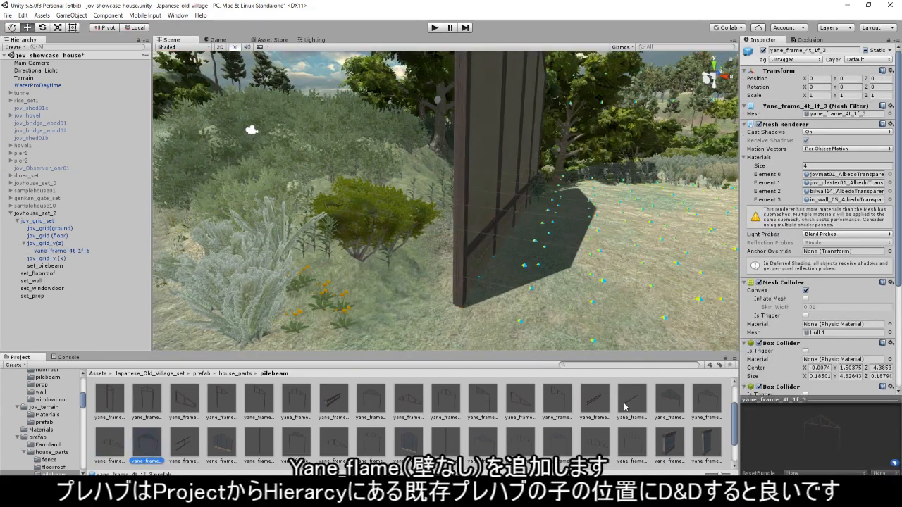
pyautogui.moveTo(144, 448); pyautogui.dragTo(67, 263)
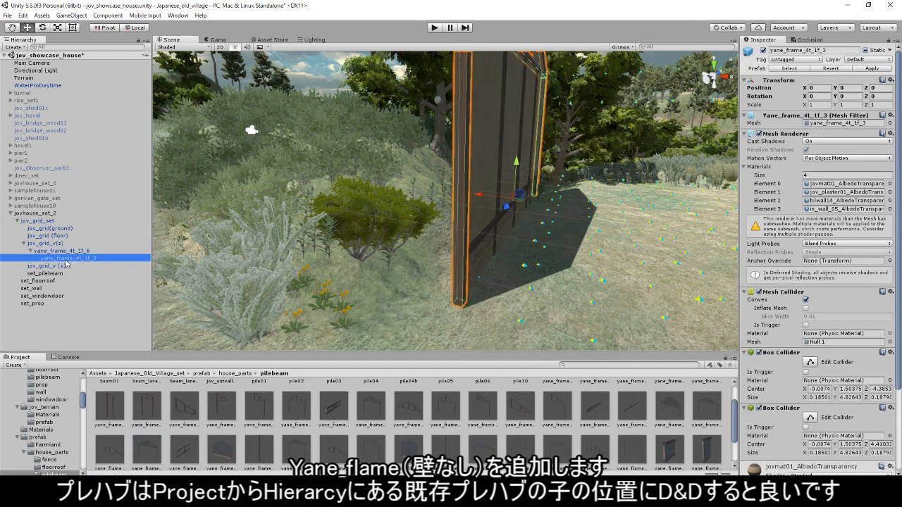
# Step: Move the yane_frame_4t_1f_3 frame away from the walled frame and vertex-snap its pillar to the grid at X 3.3, Y 0.909, Z -4.39
pyautogui.moveTo(592, 227); pyautogui.dragTo(458, 206, button='middle')
pyautogui.moveTo(410, 181); pyautogui.dragTo(433, 207)
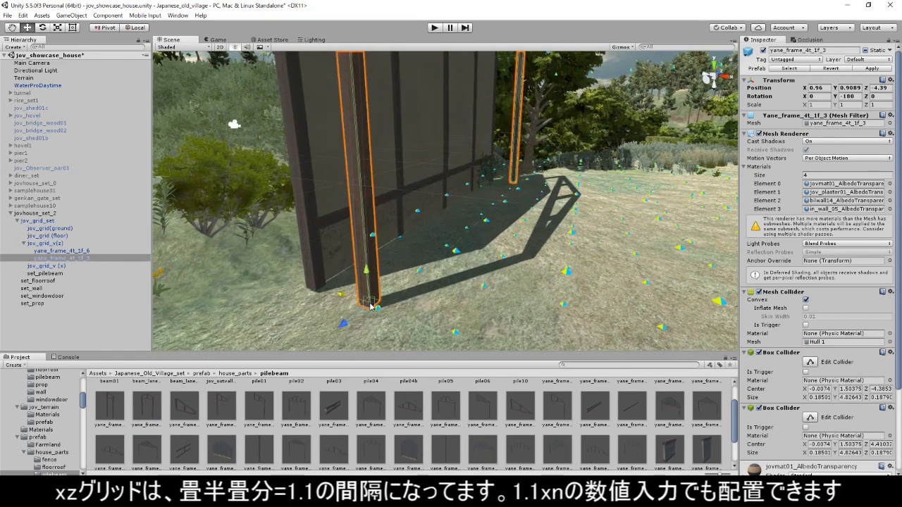
pyautogui.moveTo(367, 310); pyautogui.dragTo(460, 327)
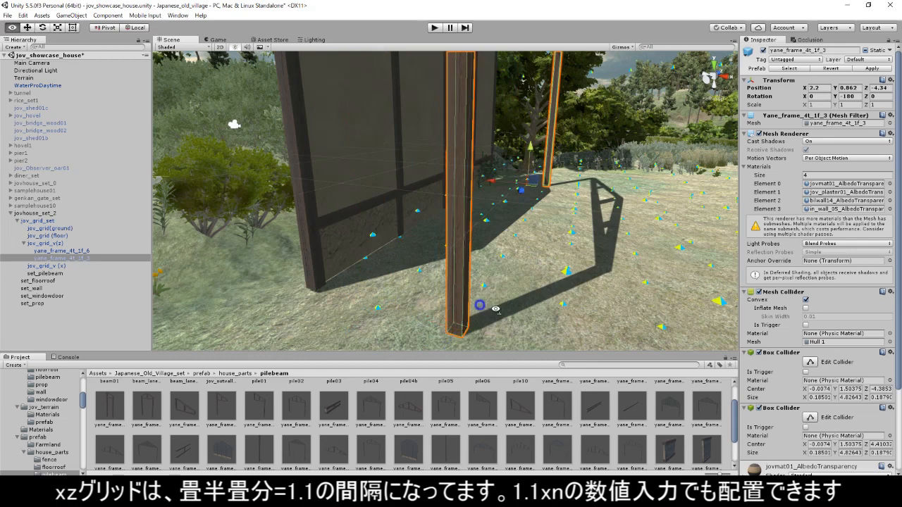
pyautogui.moveTo(496, 309); pyautogui.dragTo(549, 317, button='right')
pyautogui.press('v')
pyautogui.moveTo(354, 315); pyautogui.dragTo(452, 316)
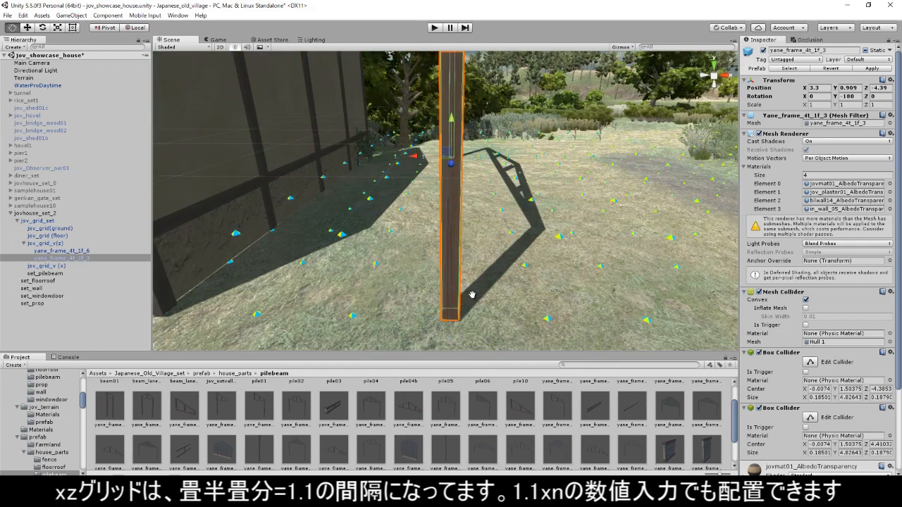
pyautogui.moveTo(472, 294); pyautogui.dragTo(539, 277, button='middle')
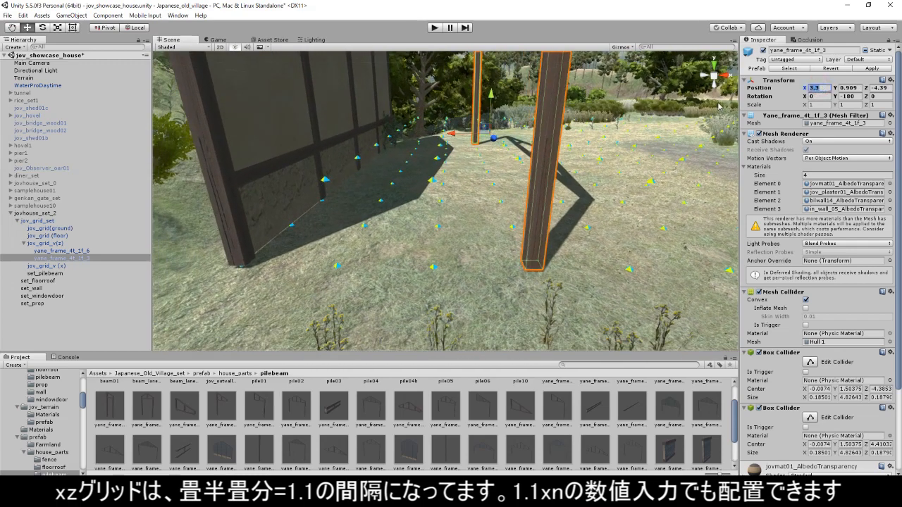
# Step: Add the yane_frame_4t_1f_1 prefab as a child of yane_frame_4t_1f_6 and set its X position to -8.8
pyautogui.moveTo(666, 408); pyautogui.dragTo(652, 409)
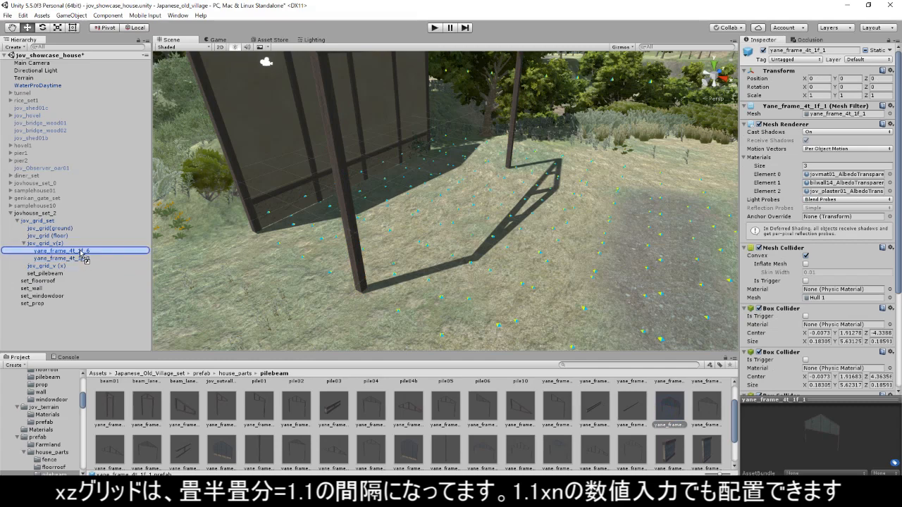
pyautogui.moveTo(83, 255); pyautogui.dragTo(81, 252)
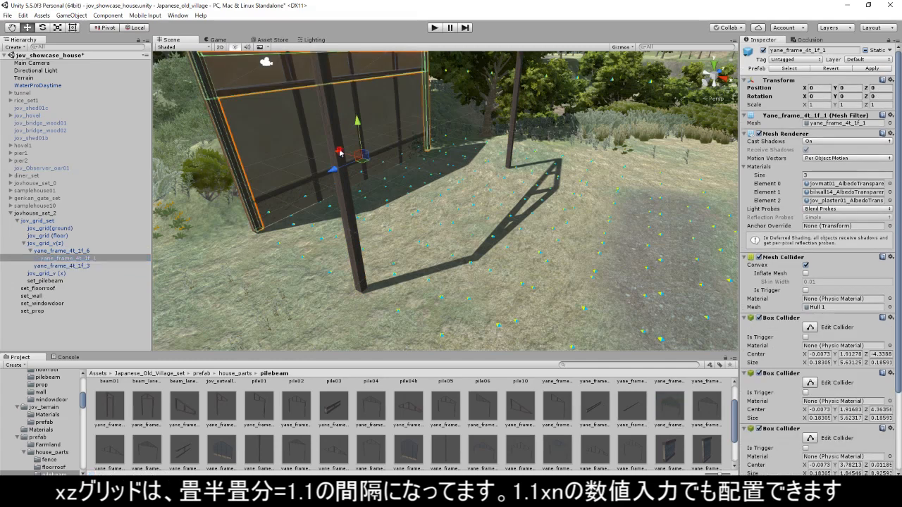
pyautogui.moveTo(340, 152)
pyautogui.mouseDown()
pyautogui.moveTo(401, 152)
pyautogui.moveTo(344, 154)
pyautogui.mouseUp()
pyautogui.moveTo(825, 88)
pyautogui.mouseDown()
pyautogui.moveTo(802, 89)
pyautogui.moveTo(824, 87)
pyautogui.mouseUp()
pyautogui.write('-88')
pyautogui.write('-8.8')
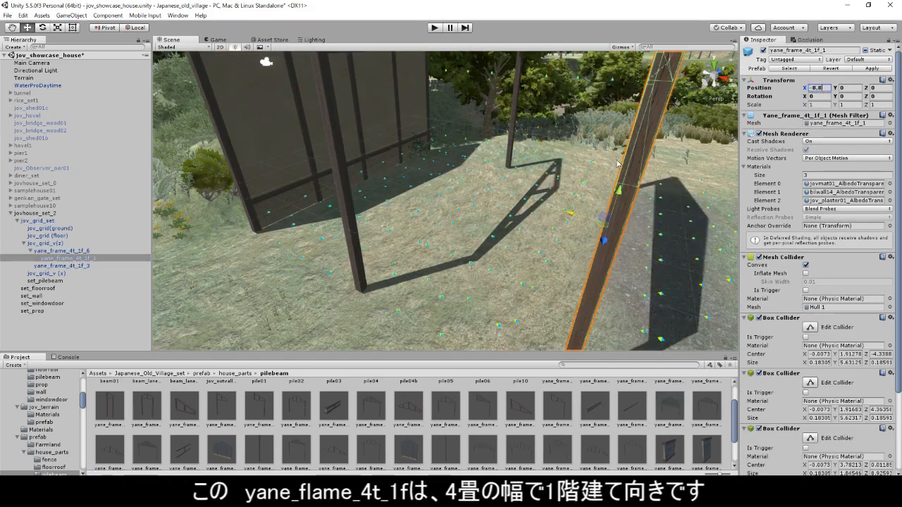
# Step: Set the Y rotation of the yane_frame_4t_1f_1 frame to 180
pyautogui.moveTo(618, 162); pyautogui.dragTo(529, 197, button='middle')
pyautogui.scroll(-3, 528, 197)
pyautogui.write('180')
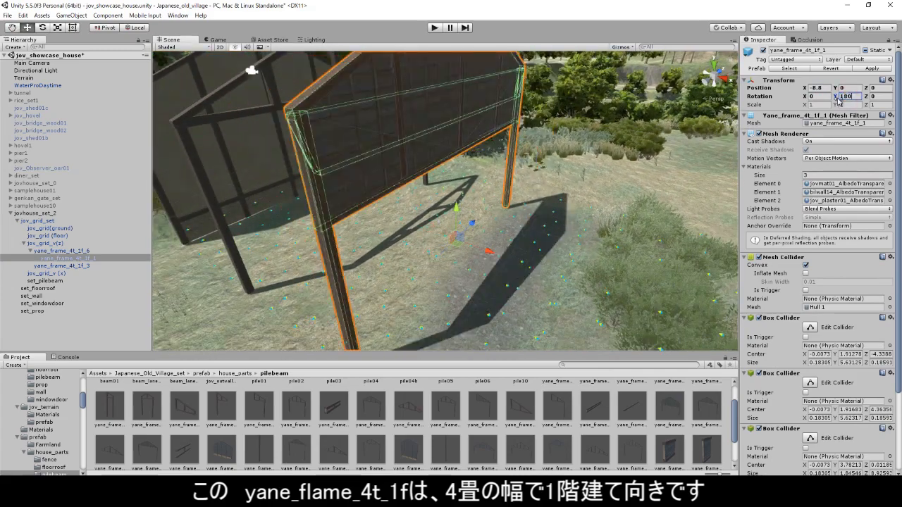
# Step: Shift the yane_frame_4t_1f_pile (1) pillar along the X axis and set its X position to 4.4
pyautogui.moveTo(320, 197); pyautogui.dragTo(437, 187, button='middle')
pyautogui.moveTo(437, 187); pyautogui.dragTo(473, 205, button='right')
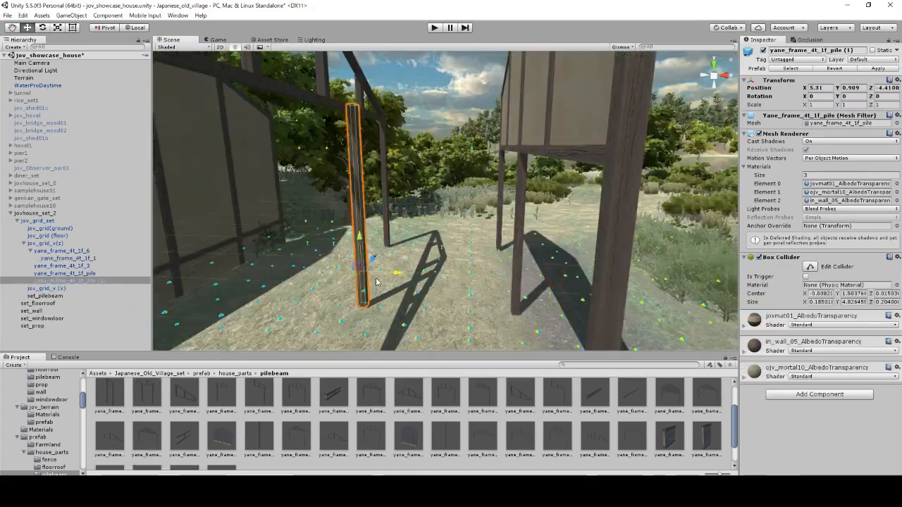
pyautogui.moveTo(366, 232); pyautogui.dragTo(331, 233)
pyautogui.scroll(2, 561, 215)
pyautogui.scroll(-1, 561, 216)
pyautogui.moveTo(560, 216); pyautogui.dragTo(566, 212, button='middle')
pyautogui.click(819, 89)
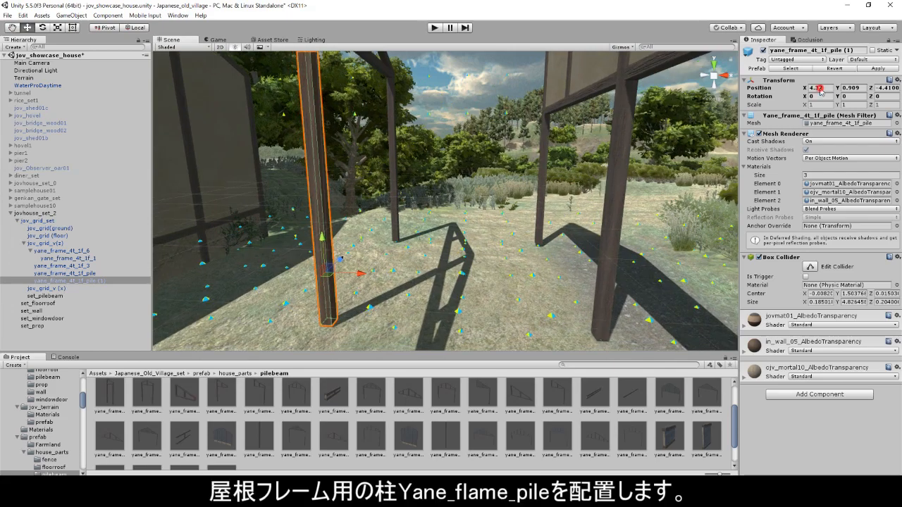
pyautogui.write('4.4')
pyautogui.moveTo(387, 275); pyautogui.dragTo(491, 315, button='right')
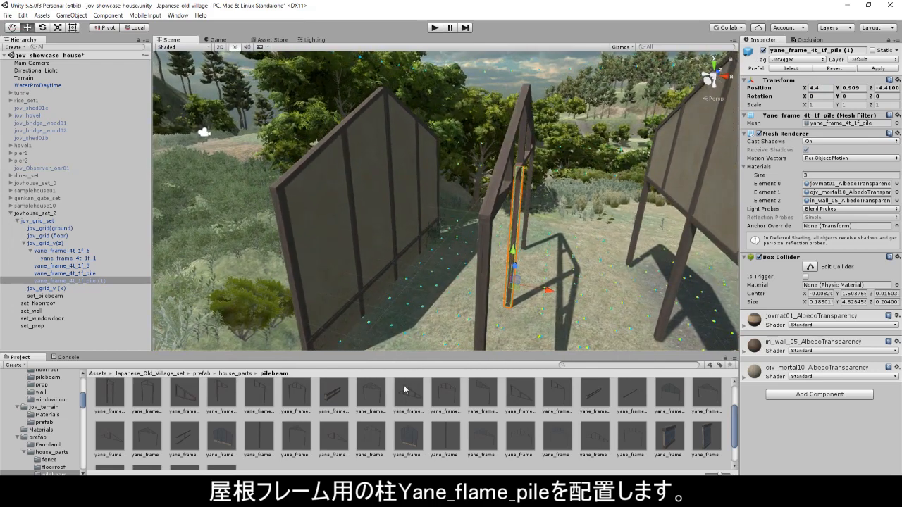
# Step: Add the fllor_wood_8t floor board from the house_parts/floorroof prefab folder as a child of yane_frame_4t_1f_6
pyautogui.moveTo(508, 267); pyautogui.dragTo(486, 243, button='right')
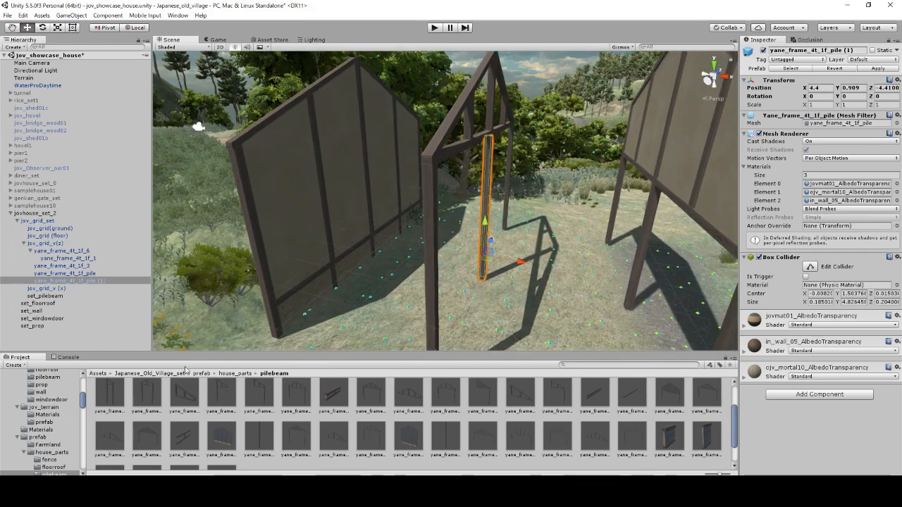
pyautogui.click(233, 373)
pyautogui.doubleClick(146, 400)
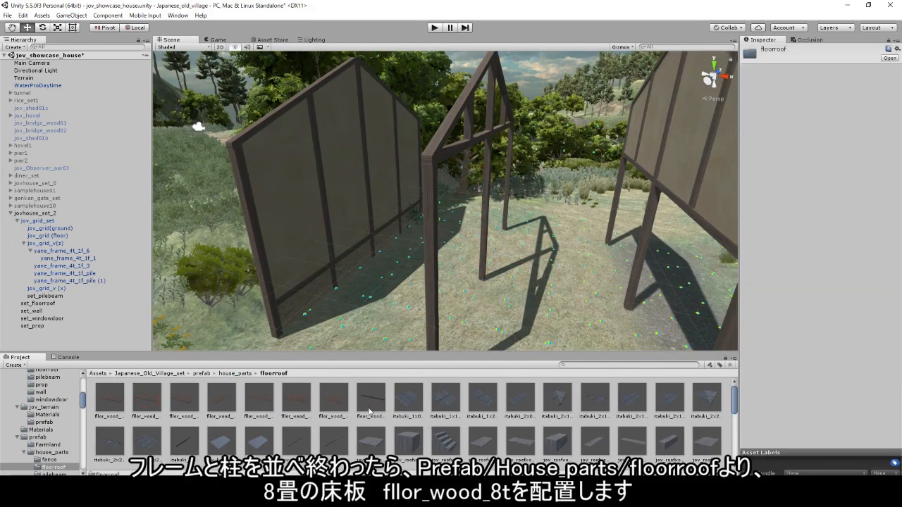
pyautogui.click(334, 398)
pyautogui.moveTo(514, 302); pyautogui.dragTo(512, 248, button='right')
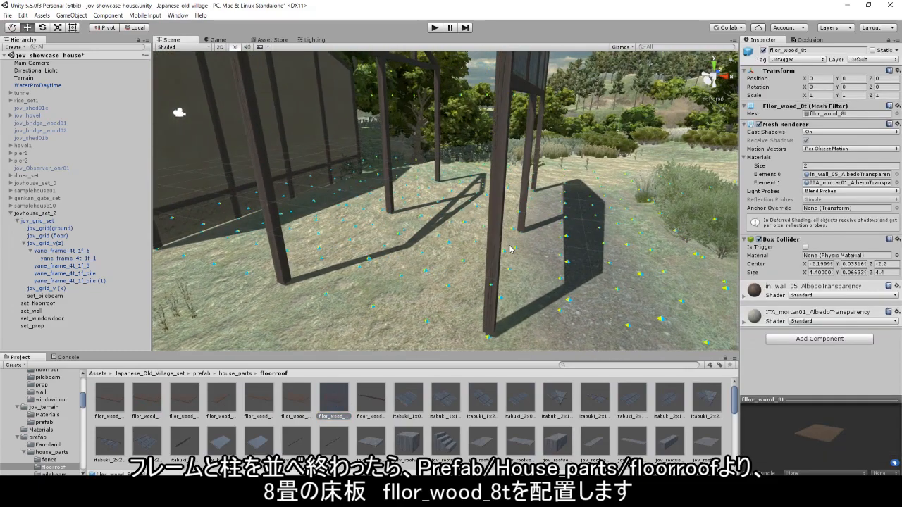
pyautogui.moveTo(599, 241); pyautogui.dragTo(400, 258, button='right')
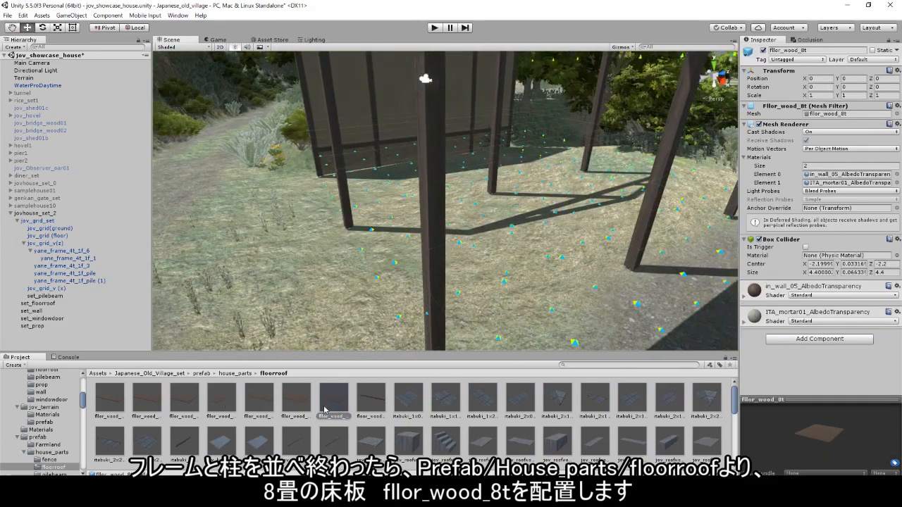
pyautogui.moveTo(92, 271); pyautogui.dragTo(83, 252)
# Step: Move yane_frame_4t_1f_1 and fllor_wood_8t out of yane_frame_4t_1f_6 so they sit directly under jov_grid_v(z)
pyautogui.moveTo(451, 183); pyautogui.dragTo(430, 226, button='middle')
pyautogui.scroll(5, 394, 219)
pyautogui.scroll(5, 415, 185)
pyautogui.moveTo(415, 183); pyautogui.dragTo(436, 195, button='middle')
pyautogui.keyDown('ctrl'); pyautogui.click(73, 261); pyautogui.keyUp('ctrl')
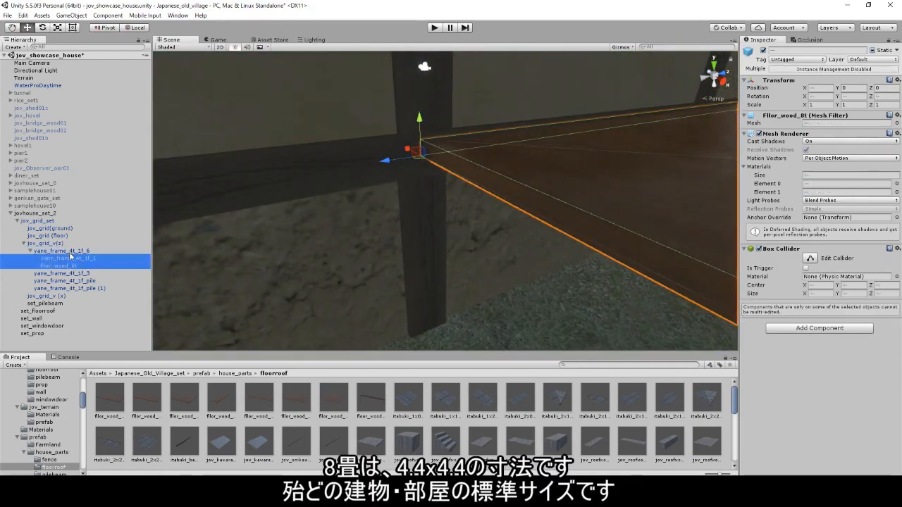
pyautogui.moveTo(60, 255); pyautogui.dragTo(62, 279)
# Step: Deactivate the yane_frame_4t_1f_6 frame and align the fllor_wood_8t floor board to the grid at Y 0.951 and Z -4.4
pyautogui.click(208, 273)
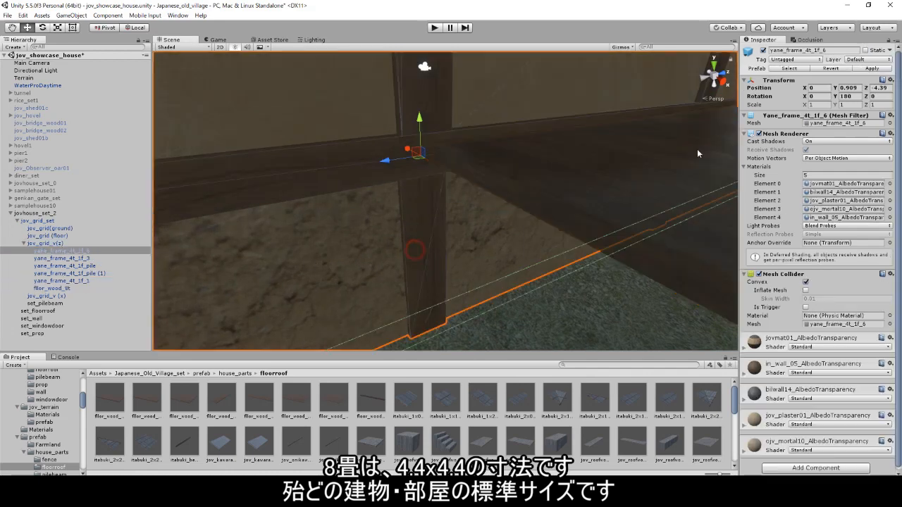
pyautogui.click(763, 50)
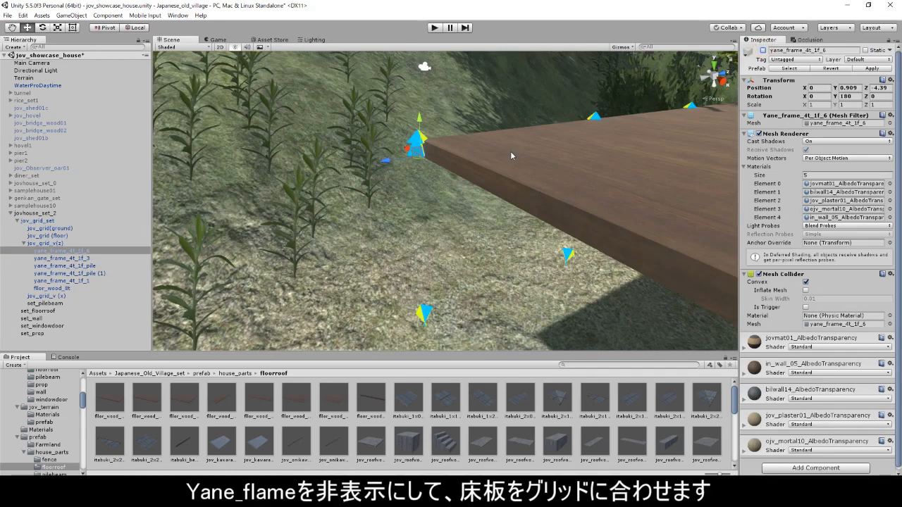
pyautogui.click(510, 151)
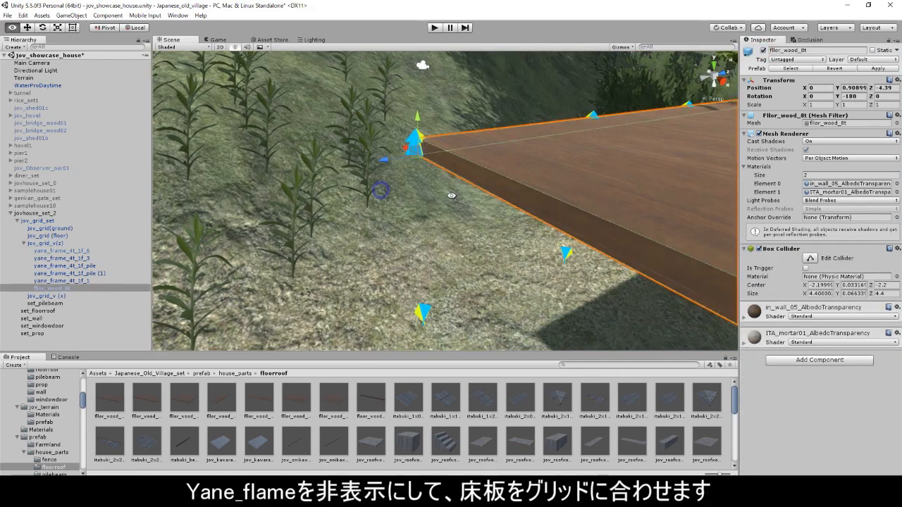
pyautogui.press('f')
pyautogui.moveTo(562, 207); pyautogui.dragTo(486, 232, button='right')
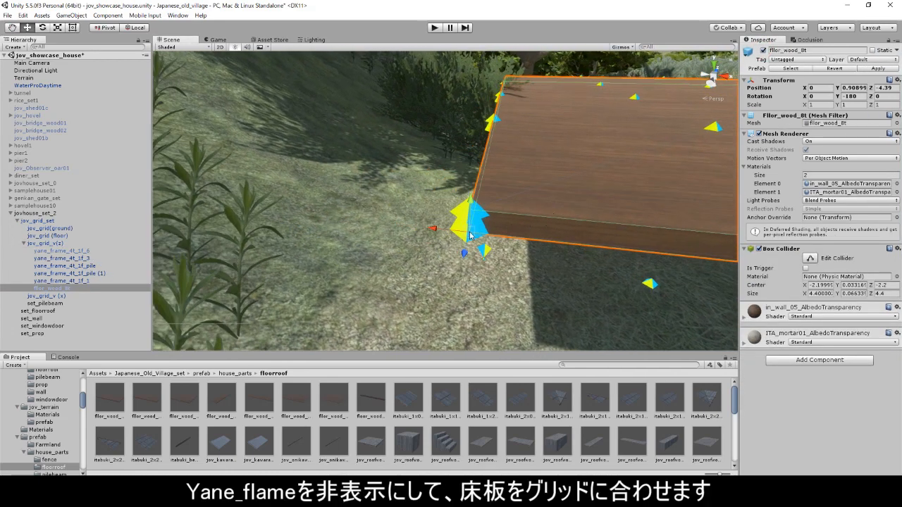
pyautogui.moveTo(473, 207); pyautogui.dragTo(472, 202)
pyautogui.moveTo(496, 217); pyautogui.dragTo(378, 215, button='middle')
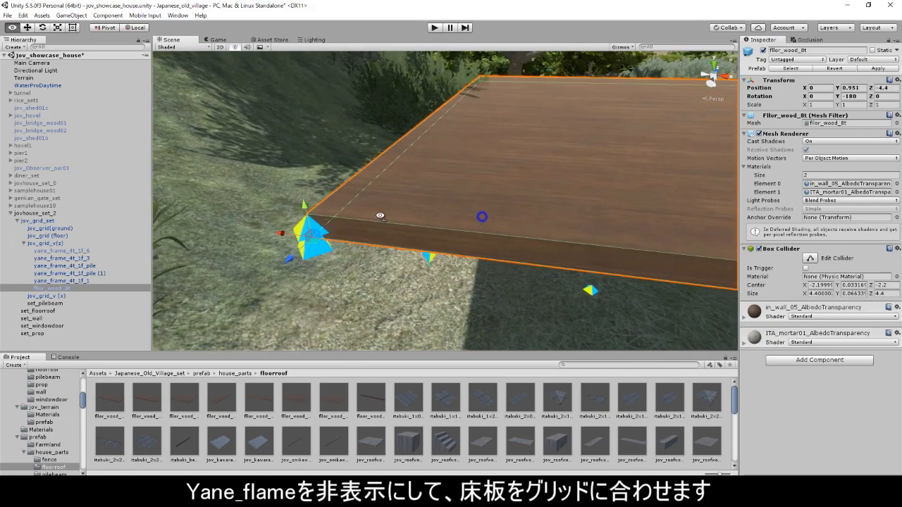
# Step: Duplicate the fllor_wood_8t floor board and set the copy's Z position to -8.8
pyautogui.moveTo(571, 211); pyautogui.dragTo(487, 223, button='right')
pyautogui.moveTo(488, 223); pyautogui.dragTo(487, 196, button='middle')
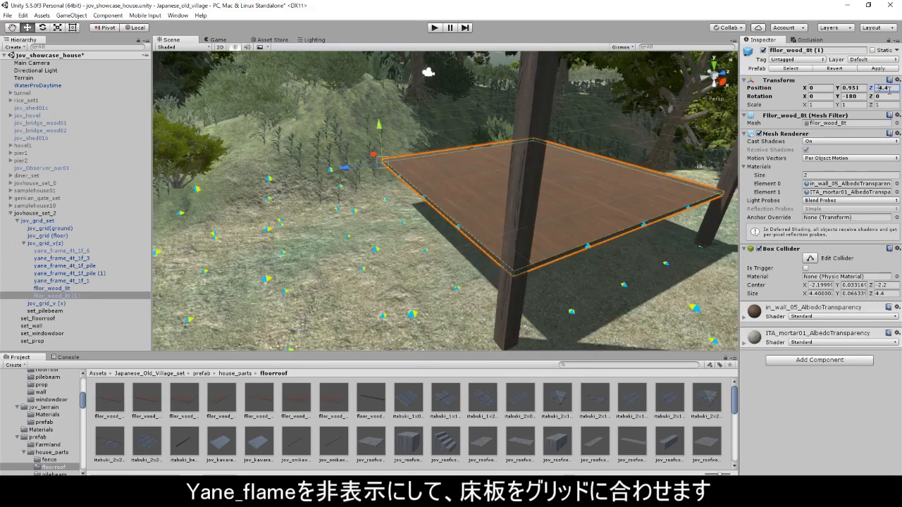
pyautogui.write('-8.4')
pyautogui.press('Return')
pyautogui.scroll(-3, 426, 278)
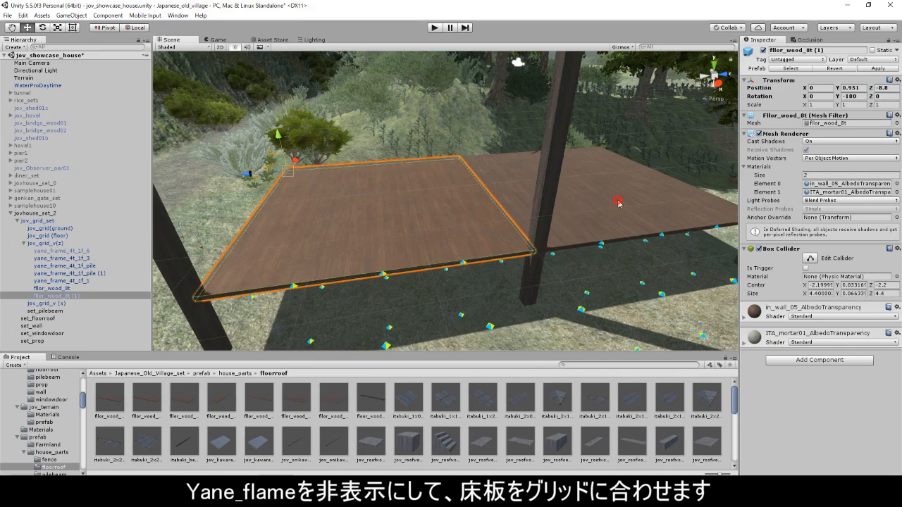
# Step: Duplicate both floor boards together and shift the two copies along the X axis to about 4.513
pyautogui.keyDown('shift'); pyautogui.click(618, 202); pyautogui.keyUp('shift')
pyautogui.moveTo(399, 207); pyautogui.dragTo(423, 203, button='right')
pyautogui.moveTo(334, 218); pyautogui.dragTo(388, 219, button='right')
pyautogui.moveTo(388, 219); pyautogui.dragTo(509, 209, button='middle')
pyautogui.hotkey('ctrl', 'd')
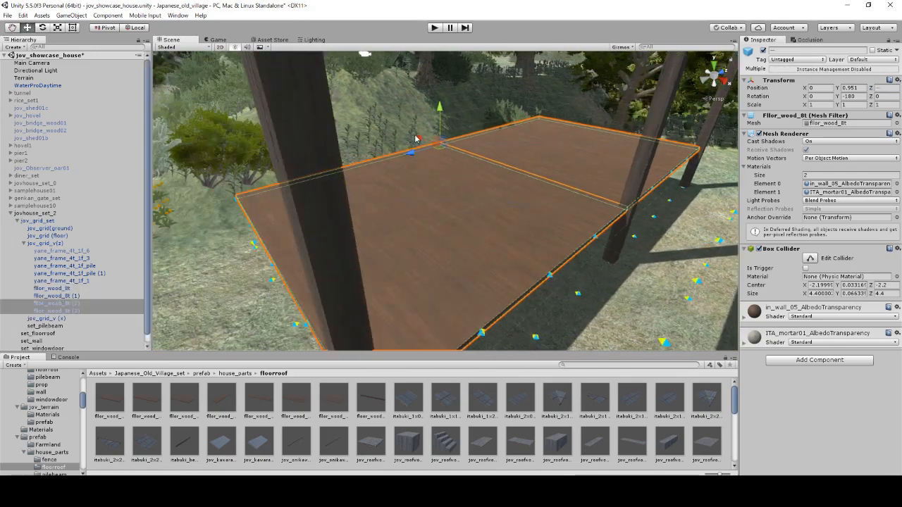
pyautogui.moveTo(416, 139); pyautogui.dragTo(513, 205)
pyautogui.scroll(5, 513, 205)
pyautogui.moveTo(513, 205); pyautogui.dragTo(543, 210, button='middle')
pyautogui.scroll(-2, 442, 242)
pyautogui.moveTo(442, 242); pyautogui.dragTo(411, 205, button='middle')
pyautogui.moveTo(411, 204); pyautogui.dragTo(315, 246, button='right')
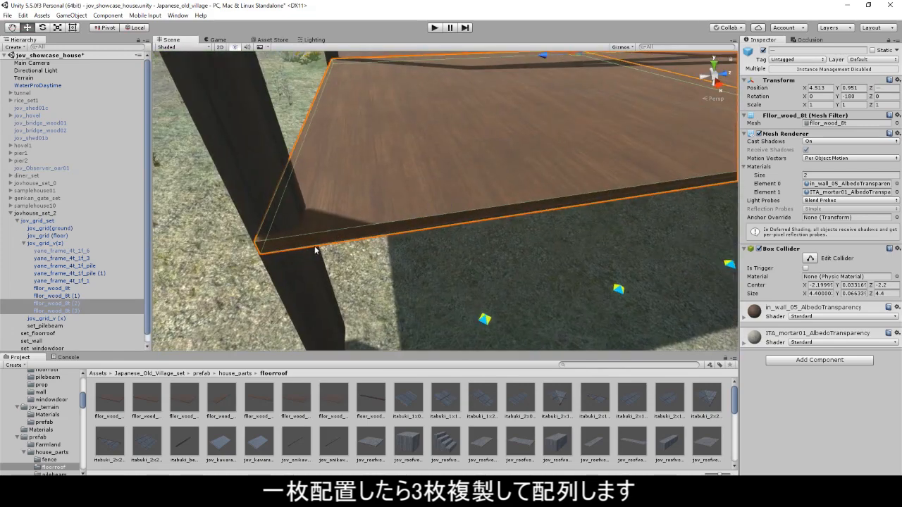
# Step: Deactivate the yane_frame_4t_1f_1 frame and snap the corner of the two copied floor boards to the nearest grid marker
pyautogui.click(311, 268)
pyautogui.click(765, 52)
pyautogui.moveTo(360, 199); pyautogui.dragTo(423, 181, button='right')
pyautogui.click(502, 124)
pyautogui.keyDown('shift'); pyautogui.click(496, 81); pyautogui.keyUp('shift')
pyautogui.scroll(-3, 332, 274)
pyautogui.moveTo(332, 274); pyautogui.dragTo(364, 267, button='middle')
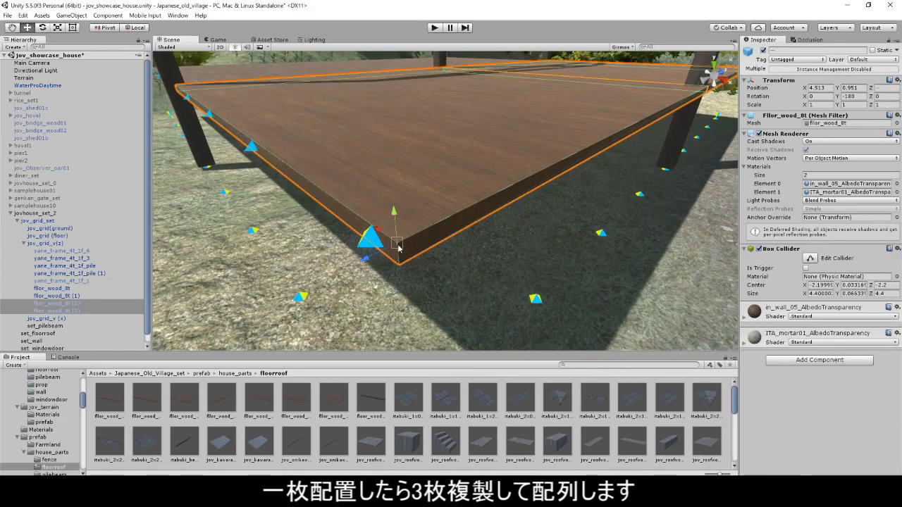
pyautogui.moveTo(398, 248); pyautogui.dragTo(377, 233)
pyautogui.moveTo(395, 246); pyautogui.dragTo(399, 268, button='middle')
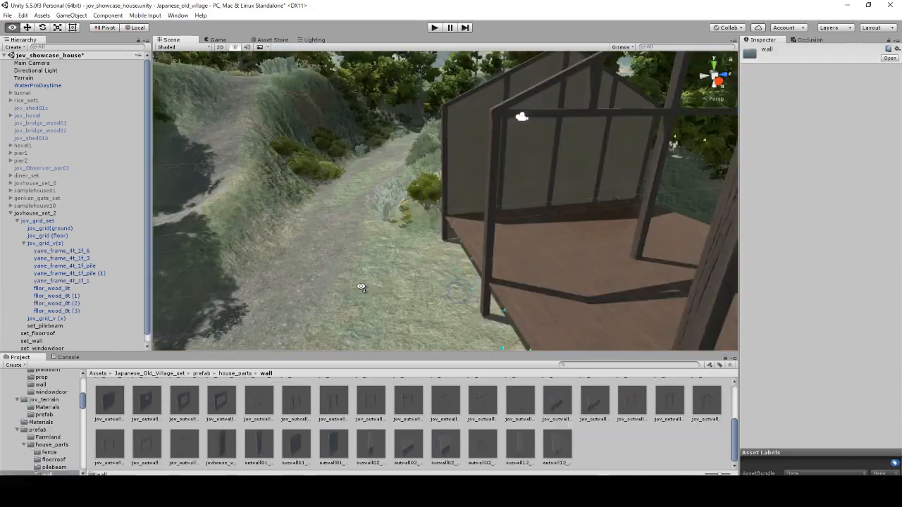
# Step: Place the jov_outwall01_2t.mado_c1, outwall01_1.5t and jov_outwall01_2t_to_b1 walls from the house_parts/wall prefab folder in the scene
pyautogui.moveTo(359, 284); pyautogui.dragTo(391, 258, button='right')
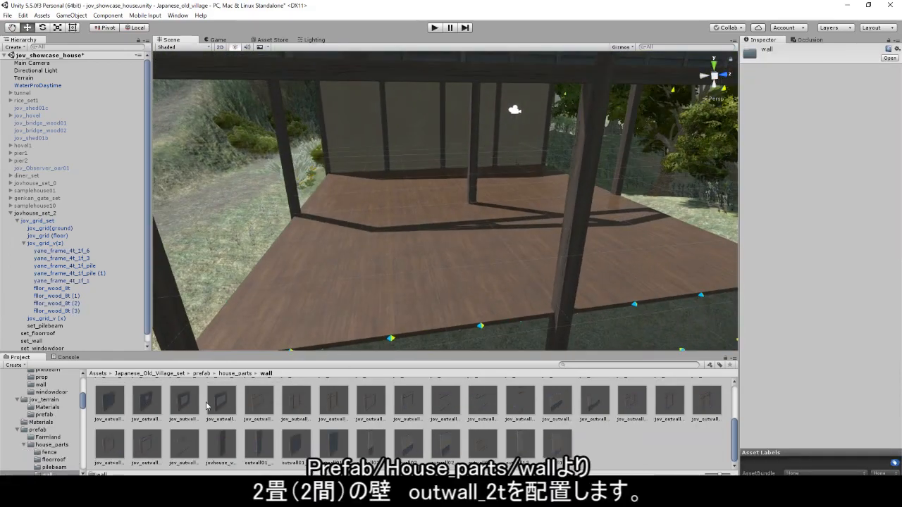
pyautogui.moveTo(295, 305); pyautogui.dragTo(351, 265)
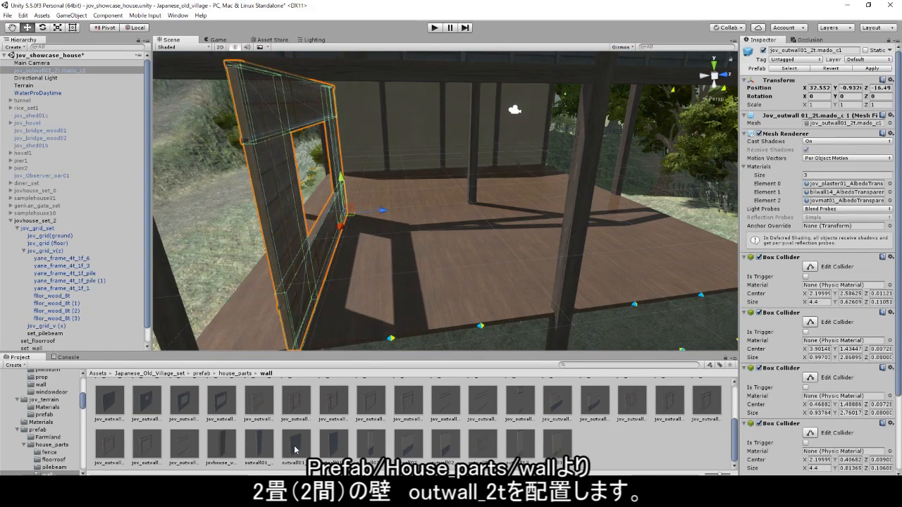
pyautogui.moveTo(307, 451); pyautogui.dragTo(418, 233)
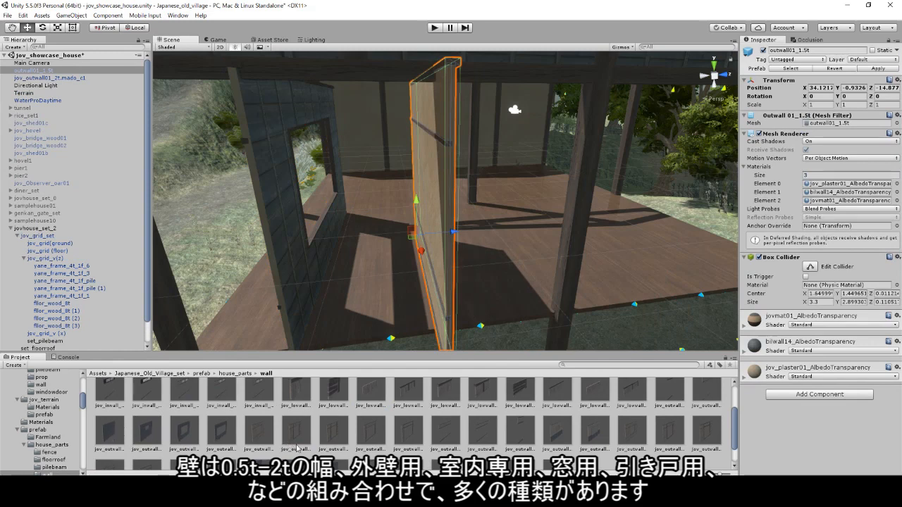
pyautogui.scroll(-1, 305, 413)
pyautogui.moveTo(364, 317); pyautogui.dragTo(525, 311)
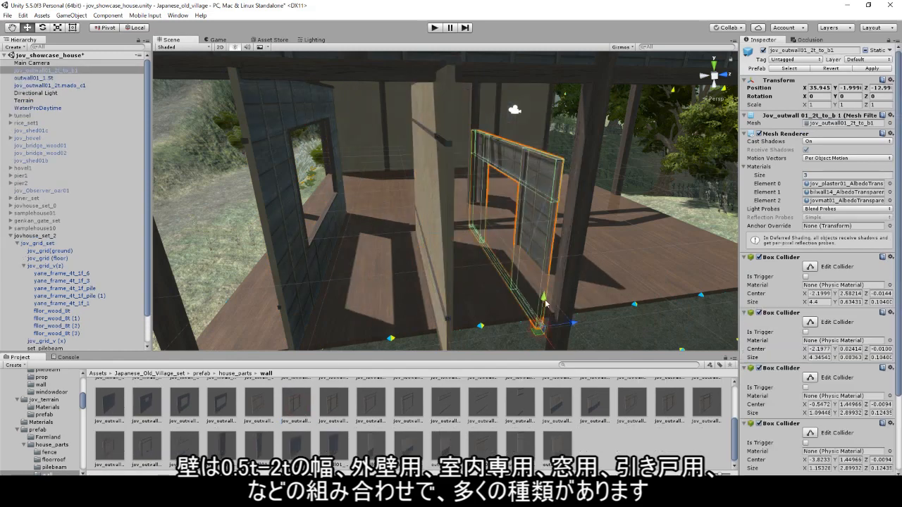
# Step: Add the jov_outwall01_2t_to_d2 wall from the wall prefab folder to the scene beside the other wall parts
pyautogui.scroll(-2, 518, 310)
pyautogui.moveTo(402, 250); pyautogui.dragTo(448, 196, button='middle')
pyautogui.moveTo(406, 346); pyautogui.dragTo(472, 296)
pyautogui.keyDown('alt'); pyautogui.moveTo(472, 296); pyautogui.dragTo(515, 266); pyautogui.keyUp('alt')
pyautogui.moveTo(515, 266); pyautogui.dragTo(703, 265, button='middle')
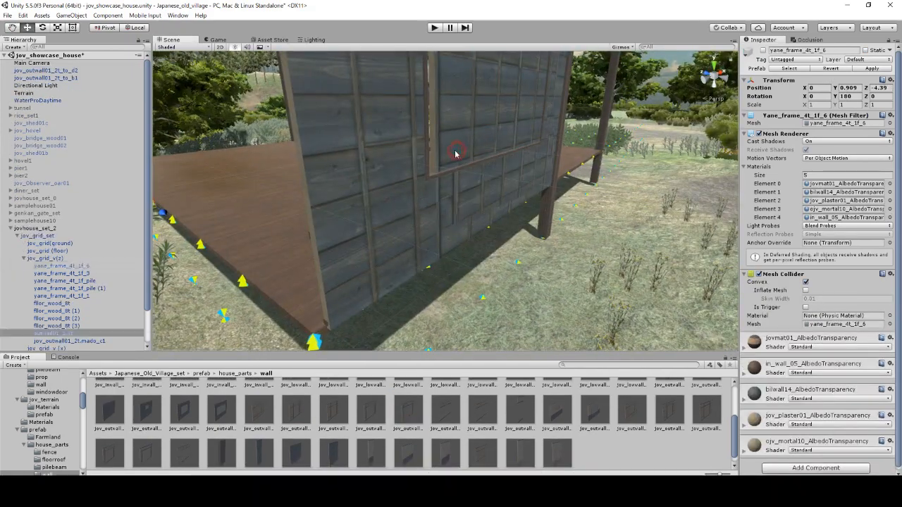
# Step: Move the jov_outwall01_2t.mado_c1 window wall into alignment with the grid along the floor's outer edge
pyautogui.click(383, 225)
pyautogui.scroll(-3, 409, 257)
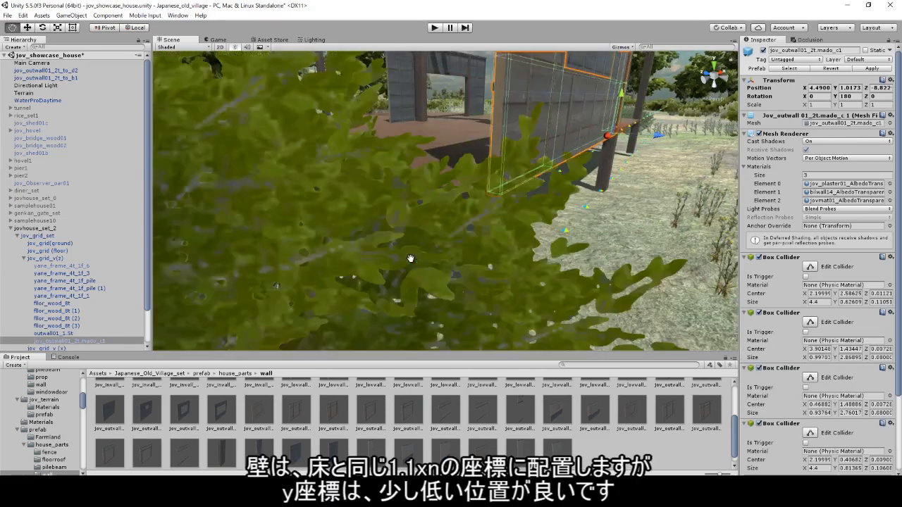
pyautogui.scroll(4, 436, 253)
pyautogui.moveTo(438, 245); pyautogui.dragTo(421, 249)
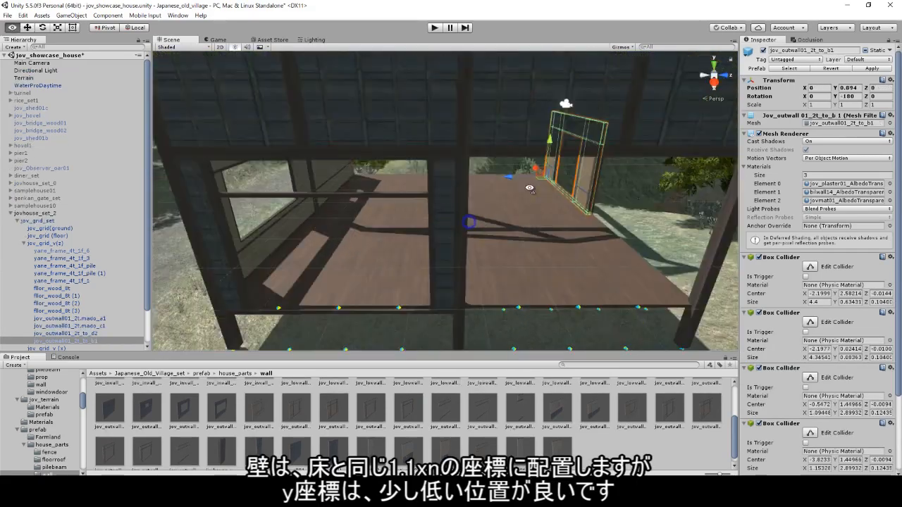
# Step: Examine how the bottom rail of the jov_outwall01_2t_to_d2 wall meets the floor board and corner pillars
pyautogui.moveTo(566, 181); pyautogui.dragTo(514, 200, button='middle')
pyautogui.moveTo(515, 200); pyautogui.dragTo(508, 231, button='right')
pyautogui.moveTo(487, 275); pyautogui.dragTo(638, 279, button='right')
pyautogui.click(538, 267)
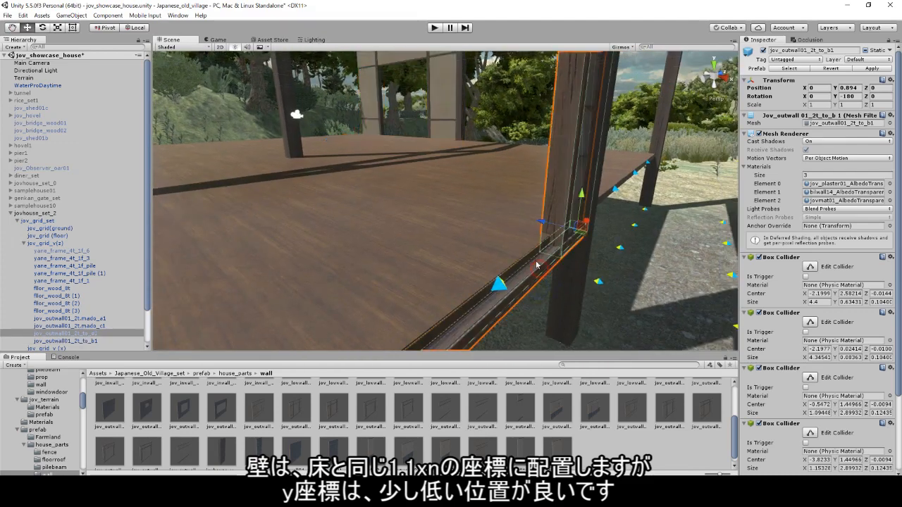
pyautogui.scroll(2, 592, 247)
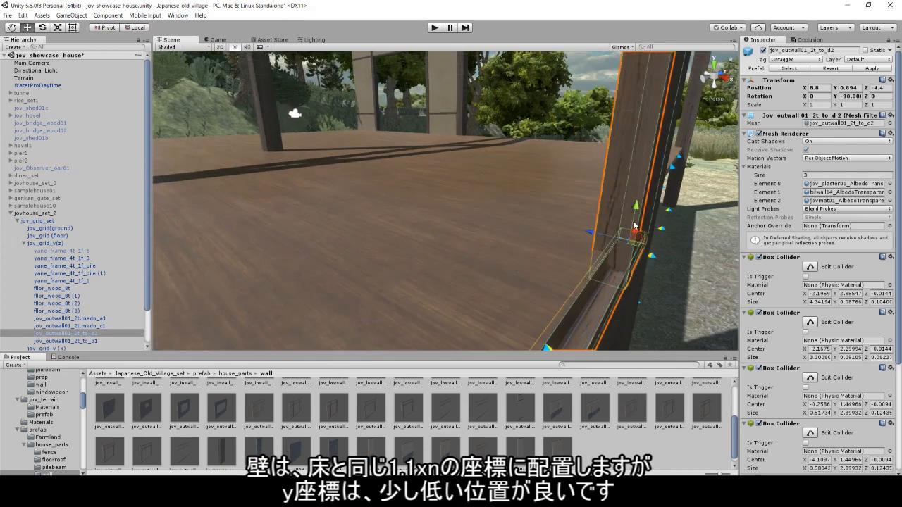
pyautogui.moveTo(578, 252); pyautogui.dragTo(554, 258, button='right')
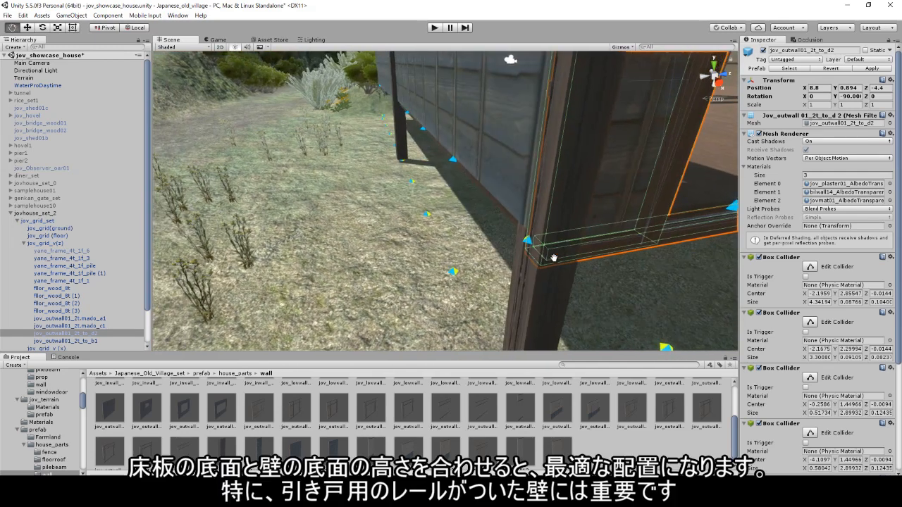
# Step: Deactivate the yane_frame_4t_1f_1 frame and snap the bottom corner of the jov_outwall01_2t_to_d2 wall to the corner grid marker
pyautogui.click(536, 333)
pyautogui.click(763, 50)
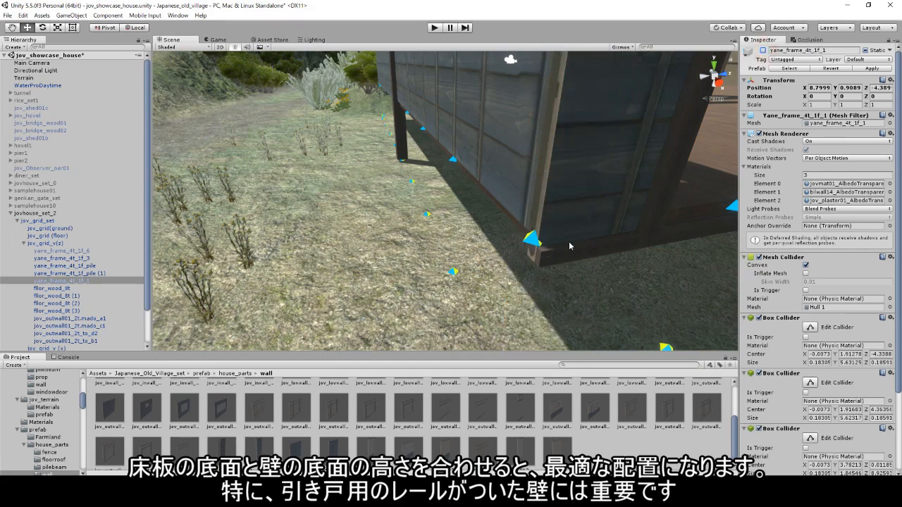
pyautogui.click(562, 255)
pyautogui.moveTo(562, 256); pyautogui.dragTo(612, 243, button='right')
pyautogui.moveTo(611, 243); pyautogui.dragTo(399, 275, button='middle')
pyautogui.scroll(3, 353, 301)
pyautogui.scroll(-5, 399, 275)
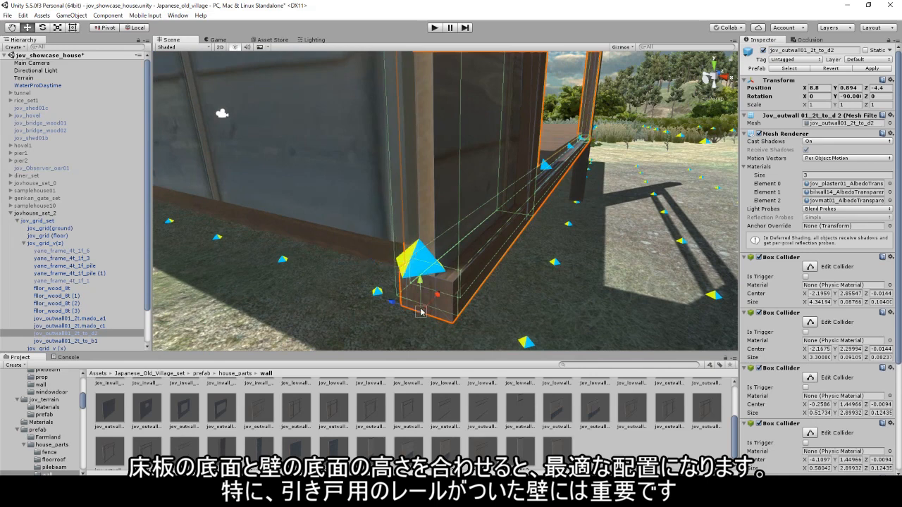
pyautogui.moveTo(421, 312)
pyautogui.mouseDown()
pyautogui.moveTo(421, 258)
pyautogui.moveTo(420, 268)
pyautogui.mouseUp()
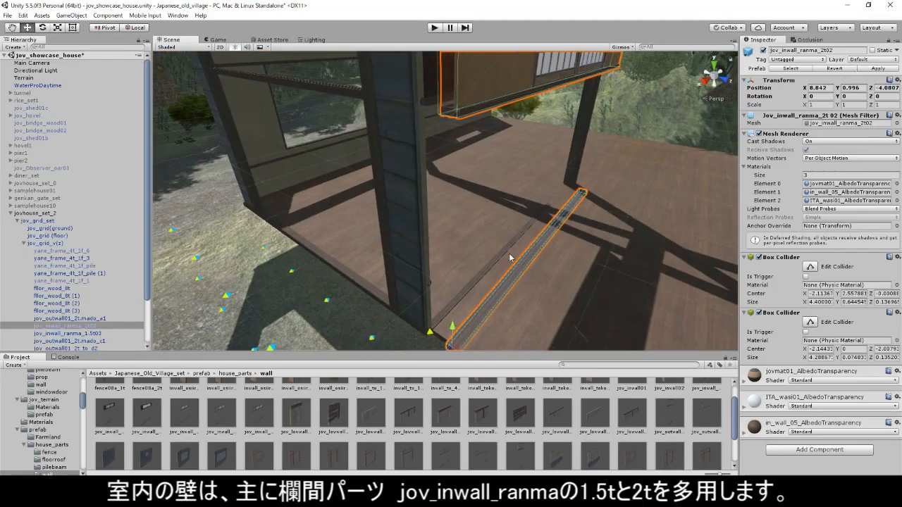
# Step: Set the position of the jov_inwall_ranma_2t02 transom wall to X 8.8 and Z -4.4
pyautogui.moveTo(510, 254); pyautogui.dragTo(503, 255, button='right')
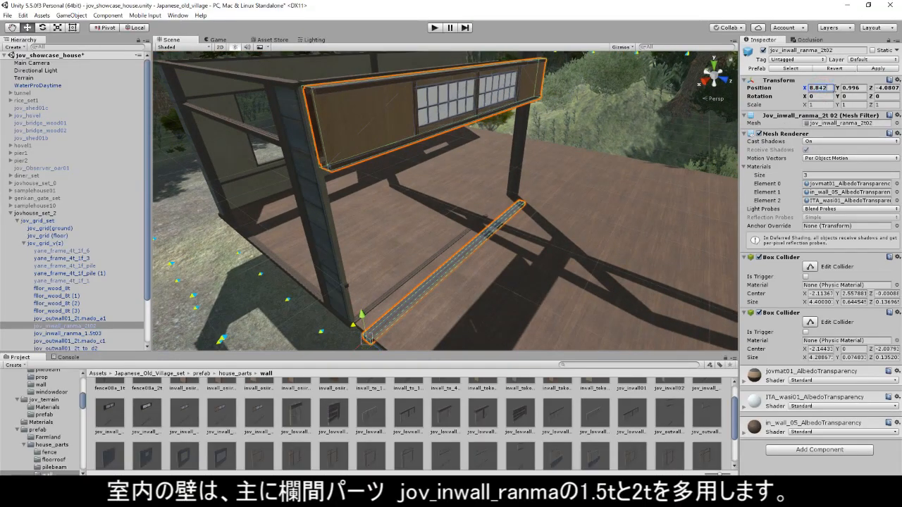
pyautogui.write('8.8')
pyautogui.write('-4.4')
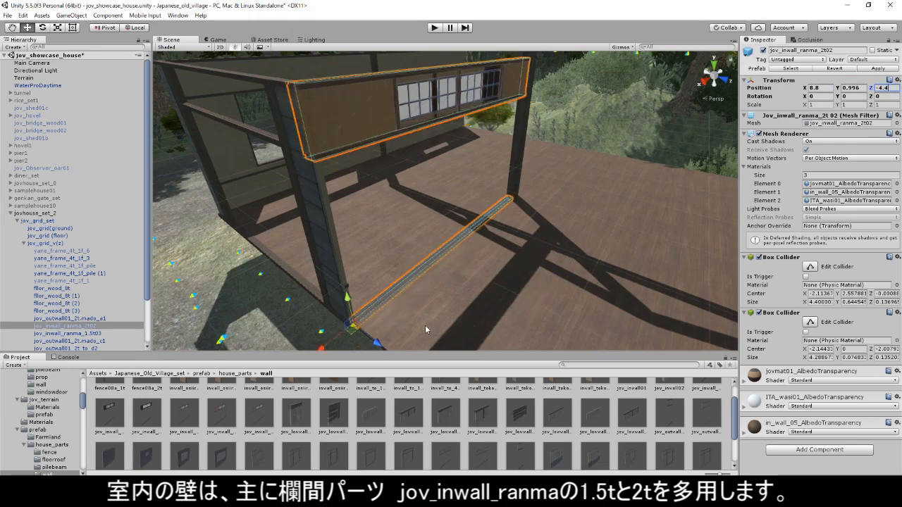
# Step: Duplicate the jov_inwall_ranma_2t02 transom wall at the centre pillar and rotate the copy to -90 about the Y axis
pyautogui.moveTo(466, 283); pyautogui.dragTo(444, 260, button='right')
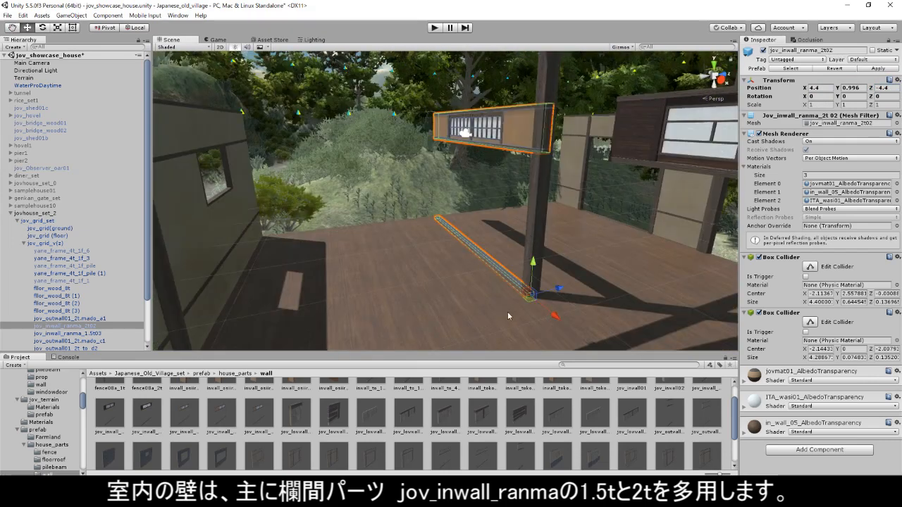
pyautogui.hotkey('ctrl', 'd')
pyautogui.press('e')
pyautogui.keyDown('ctrl'); pyautogui.moveTo(533, 312); pyautogui.dragTo(660, 316); pyautogui.keyUp('ctrl')
pyautogui.moveTo(528, 311); pyautogui.dragTo(507, 305, button='middle')
pyautogui.scroll(2, 451, 278)
pyautogui.moveTo(435, 267); pyautogui.dragTo(491, 268, button='right')
pyautogui.moveTo(491, 267); pyautogui.dragTo(564, 274, button='middle')
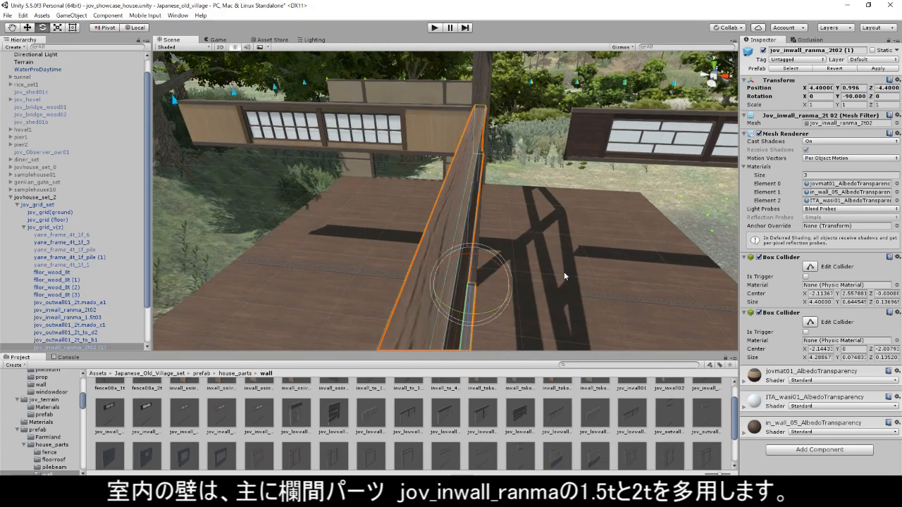
# Step: Duplicate the rotated transom wall and slide the new copy lengthwise to the other side of the centre pillar
pyautogui.moveTo(549, 213); pyautogui.dragTo(555, 212, button='middle')
pyautogui.keyDown('alt'); pyautogui.moveTo(506, 272); pyautogui.dragTo(471, 254); pyautogui.keyUp('alt')
pyautogui.press('w')
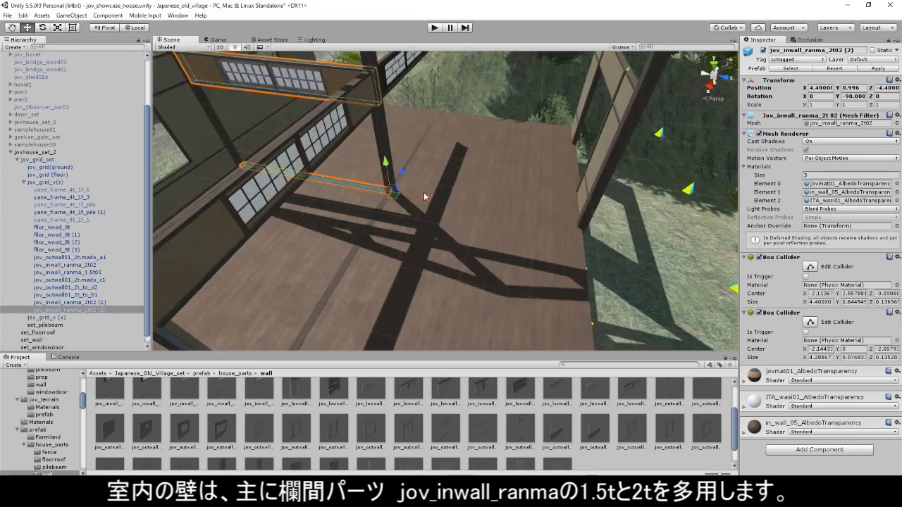
pyautogui.moveTo(424, 192); pyautogui.dragTo(571, 214)
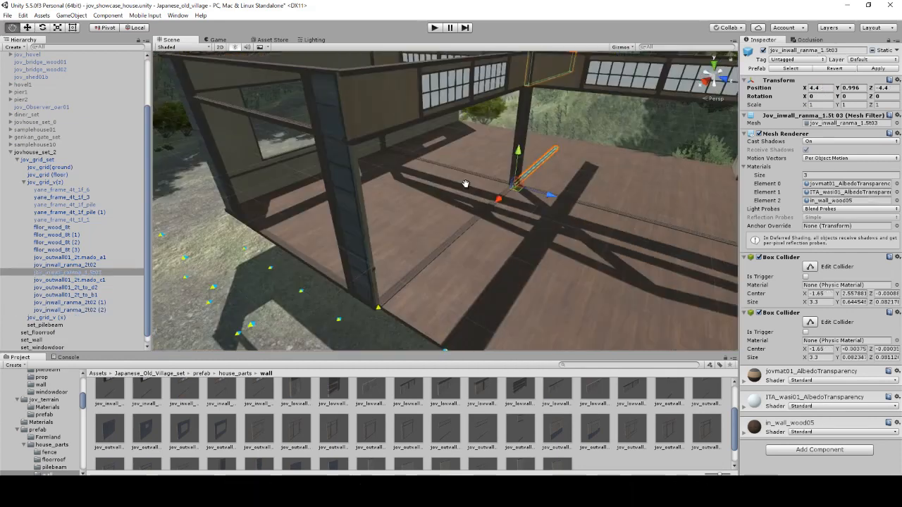
# Step: Add the fusuma01 sliding door from the windowdoor prefab folder as a child of jov_inwall_ranma_2t02 at local position 0, 0, 0
pyautogui.click(395, 117)
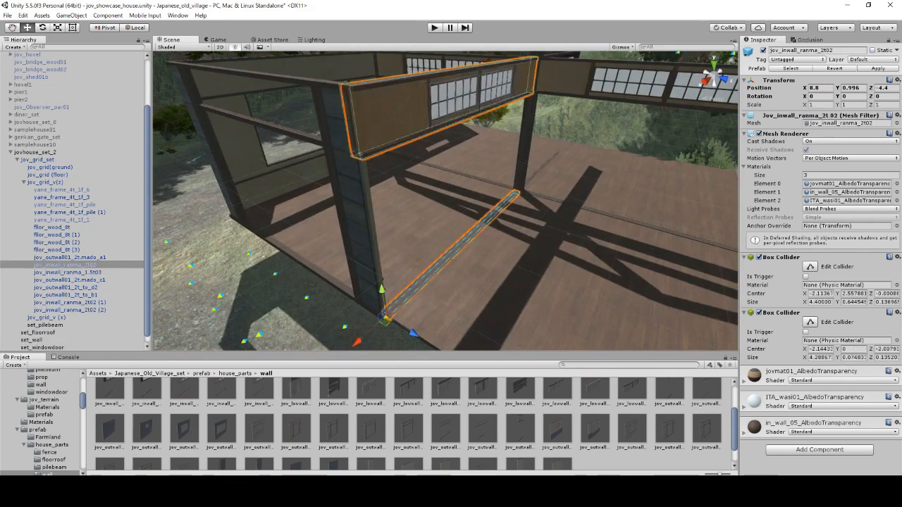
pyautogui.click(44, 444)
pyautogui.doubleClick(254, 396)
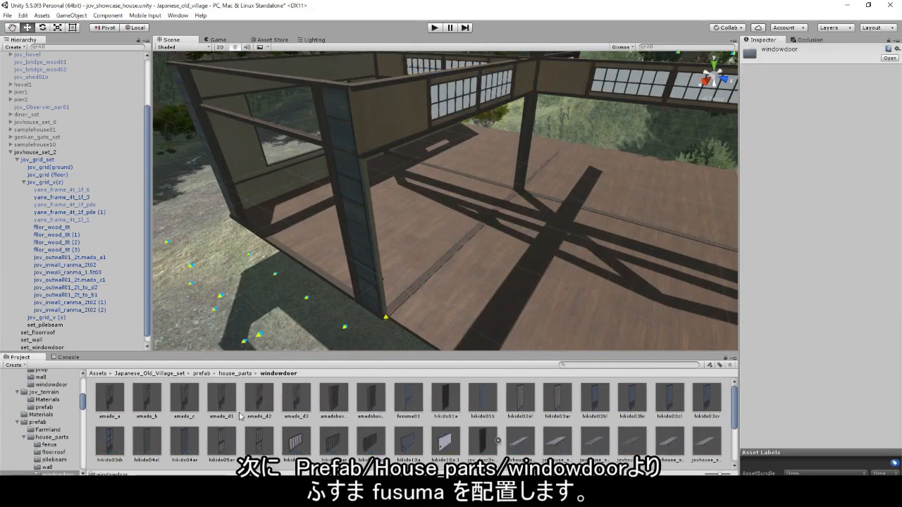
pyautogui.click(410, 400)
pyautogui.click(395, 143)
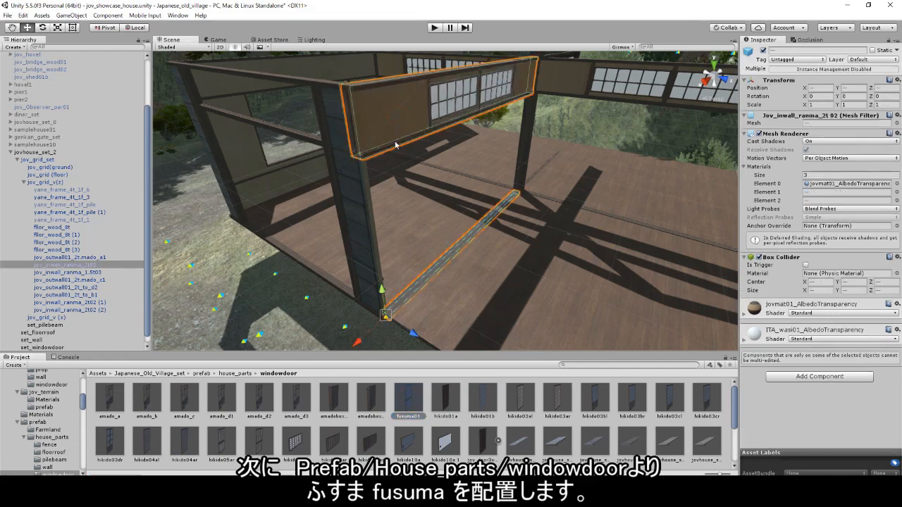
pyautogui.click(409, 402)
pyautogui.moveTo(107, 272); pyautogui.dragTo(107, 272)
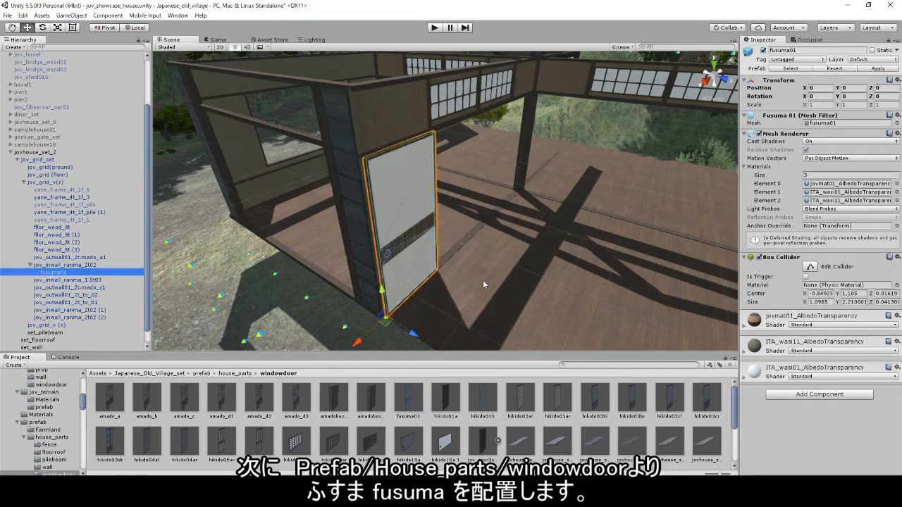
pyautogui.moveTo(482, 280); pyautogui.dragTo(359, 166, button='right')
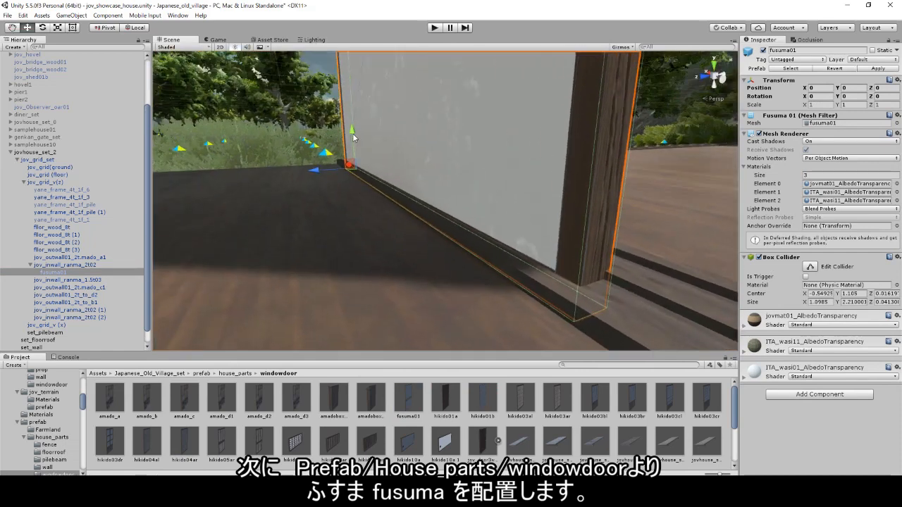
# Step: Raise the fusuma01 door to Y 0.028 and duplicate it until four panels span the opening under jov_inwall_ranma_2t02
pyautogui.moveTo(348, 131); pyautogui.dragTo(349, 125)
pyautogui.scroll(-4, 375, 164)
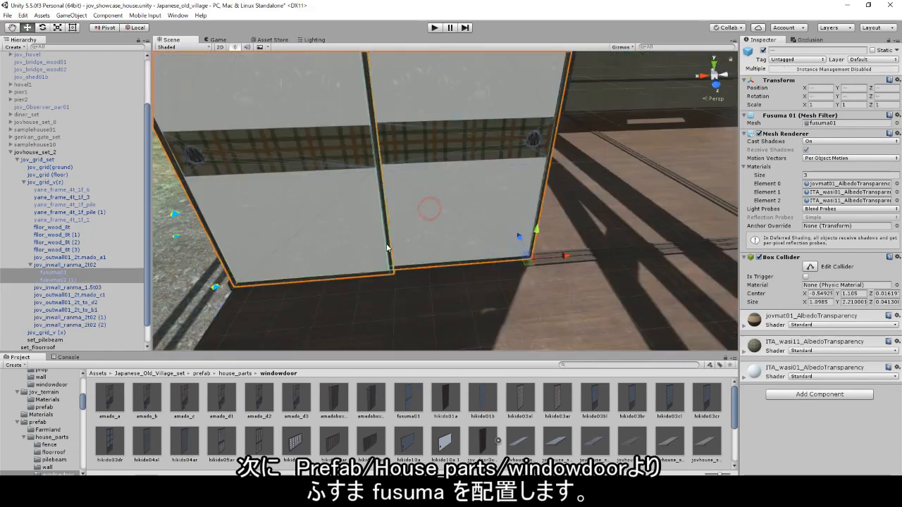
pyautogui.moveTo(198, 286); pyautogui.dragTo(496, 283)
pyautogui.moveTo(492, 282); pyautogui.dragTo(425, 296, button='middle')
pyautogui.moveTo(422, 280); pyautogui.dragTo(449, 259, button='right')
pyautogui.scroll(3, 477, 294)
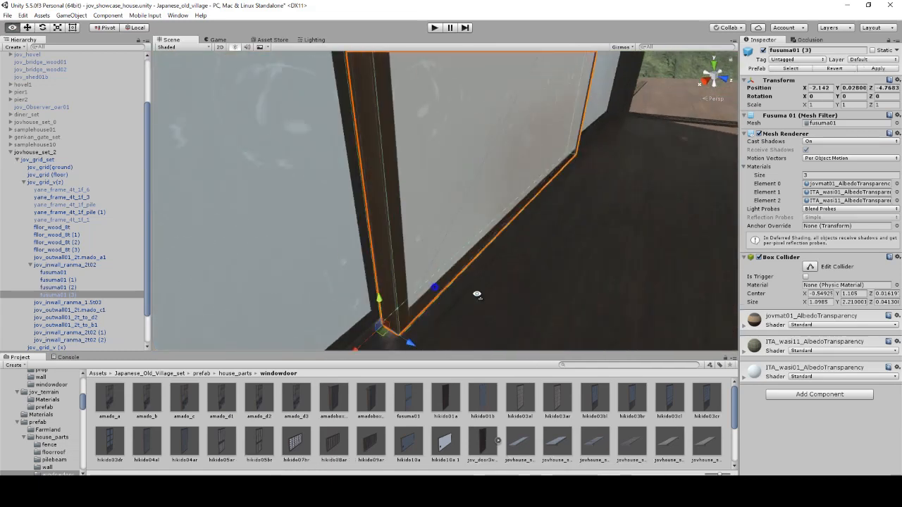
# Step: Shift the fusuma01 (3) door onto the neighbouring rail at about Z -0.049
pyautogui.moveTo(477, 294); pyautogui.dragTo(515, 282, button='right')
pyautogui.moveTo(450, 274); pyautogui.dragTo(485, 275, button='middle')
pyautogui.moveTo(652, 260); pyautogui.dragTo(618, 265)
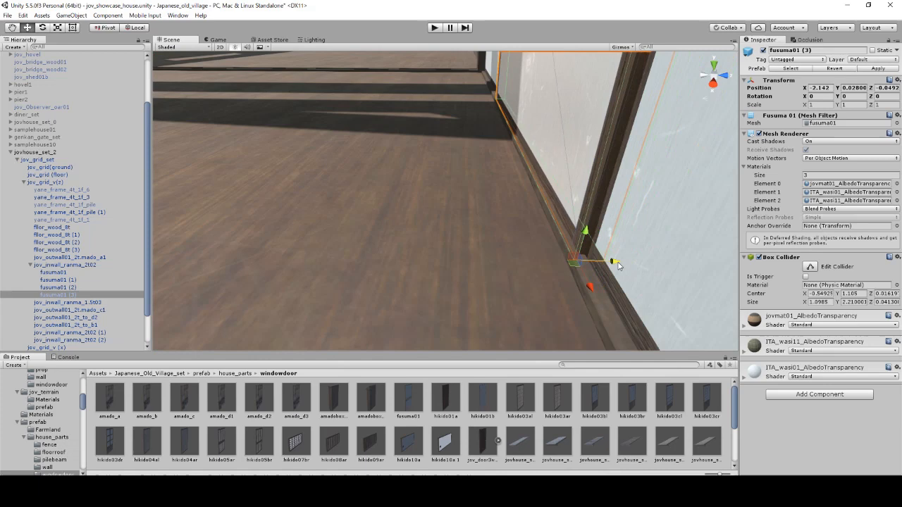
# Step: Select the fusuma01 door beside the corner pillar and slide it open along its rail
pyautogui.click(574, 271)
pyautogui.press('f')
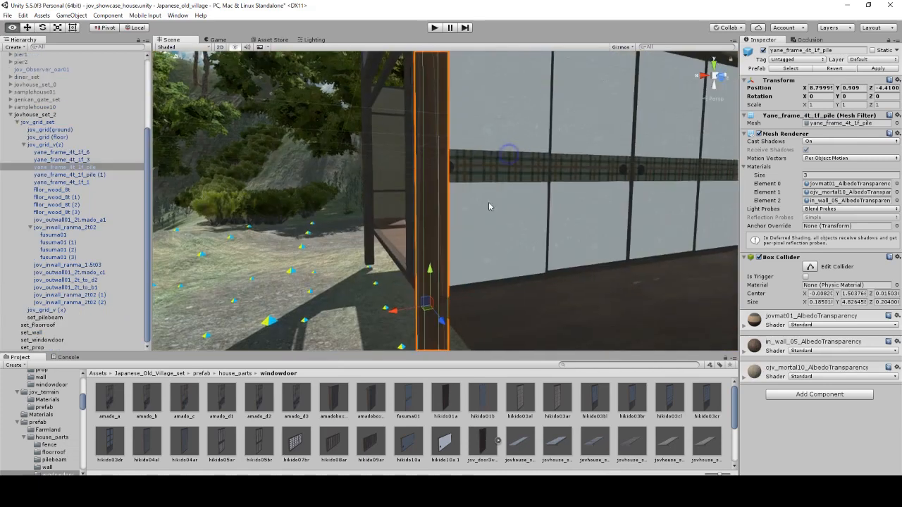
pyautogui.moveTo(489, 202); pyautogui.dragTo(406, 211, button='middle')
pyautogui.click(305, 234)
pyautogui.scroll(3, 306, 233)
pyautogui.moveTo(306, 233); pyautogui.dragTo(349, 212, button='middle')
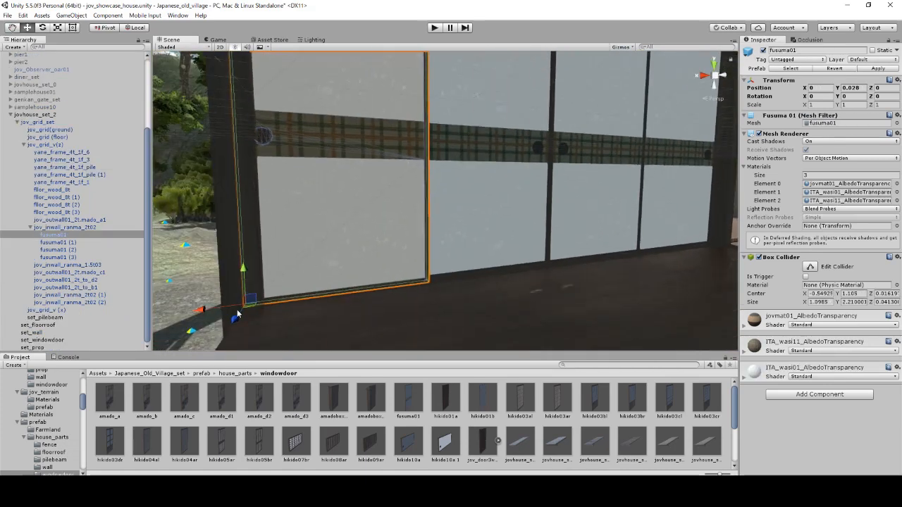
pyautogui.moveTo(236, 310); pyautogui.dragTo(186, 308, button='right')
pyautogui.moveTo(274, 293); pyautogui.dragTo(380, 274)
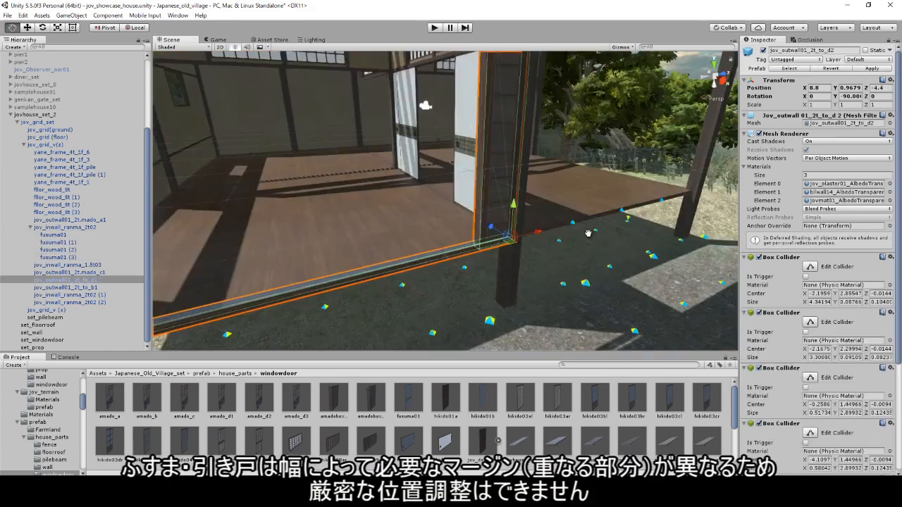
# Step: Add the hikido03bl and hikido03br sliding doors from the windowdoor folder as children of jov_outwall01_2t_to_d2
pyautogui.moveTo(502, 226); pyautogui.dragTo(642, 226, button='middle')
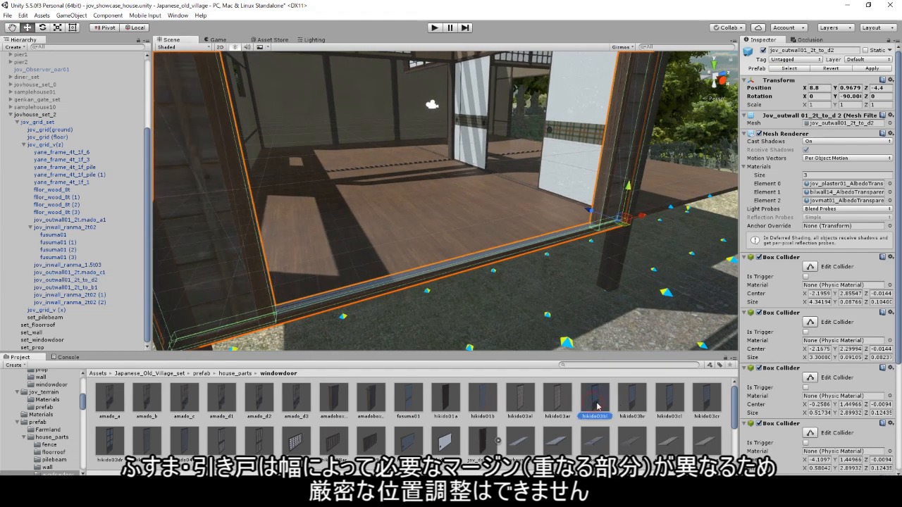
pyautogui.moveTo(597, 406); pyautogui.dragTo(625, 404)
pyautogui.keyDown('shift'); pyautogui.click(379, 290); pyautogui.keyUp('shift')
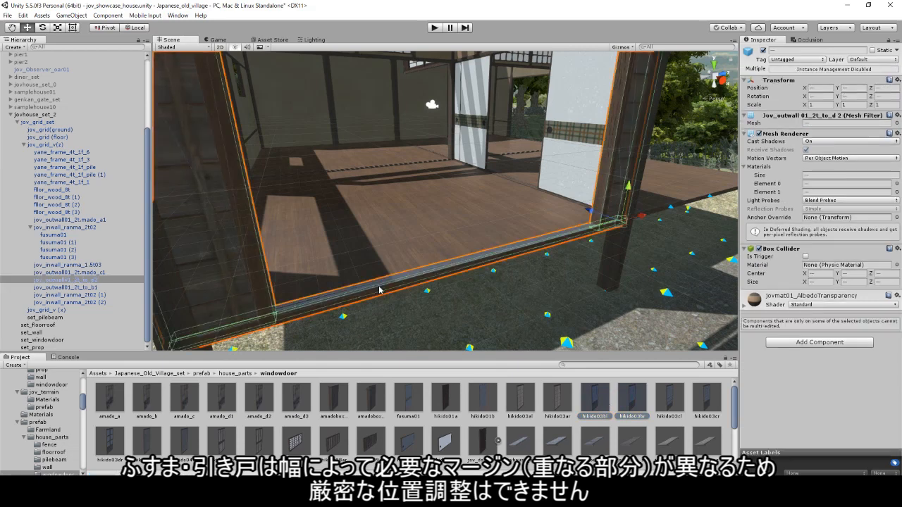
pyautogui.moveTo(109, 287); pyautogui.dragTo(107, 281)
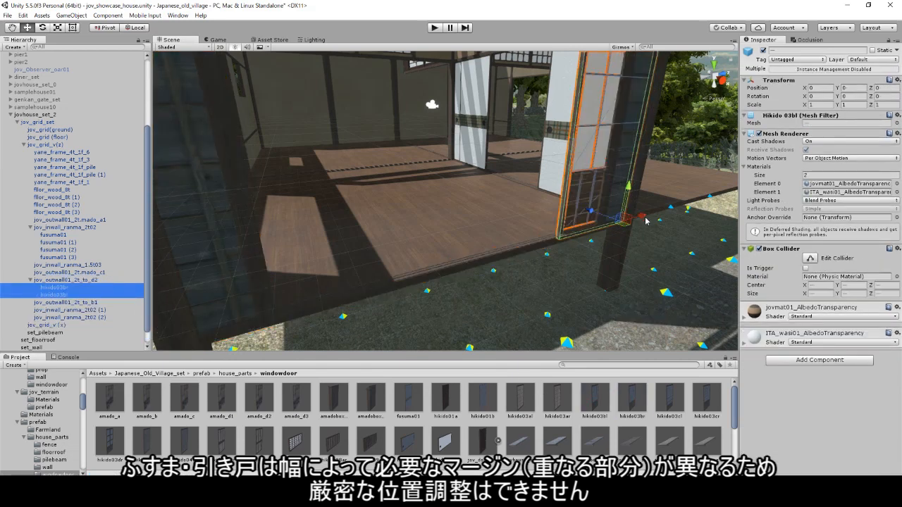
# Step: Slide the hikido03 doors along the outer wall's opening, fitting hikido03bl against the far pillar
pyautogui.moveTo(645, 218); pyautogui.dragTo(550, 226)
pyautogui.click(495, 233)
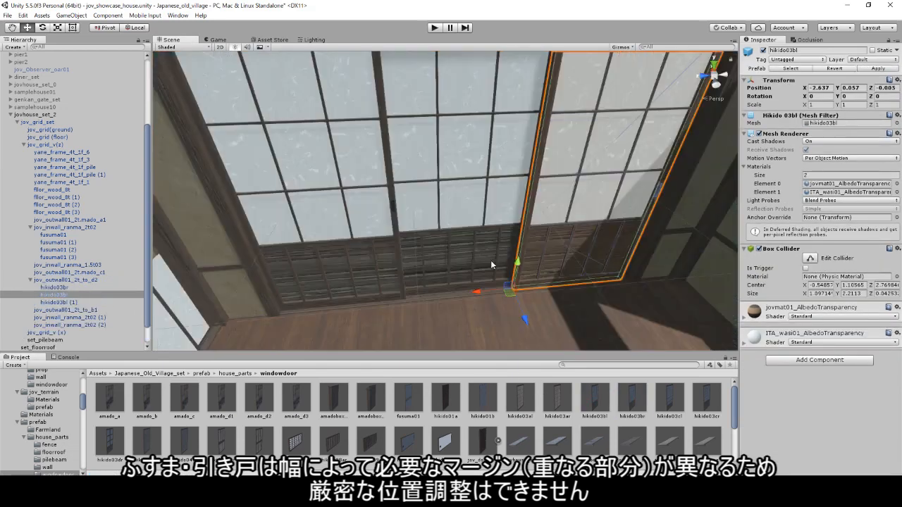
pyautogui.moveTo(490, 260); pyautogui.dragTo(435, 248, button='middle')
pyautogui.scroll(3, 451, 252)
pyautogui.moveTo(344, 290); pyautogui.dragTo(356, 292)
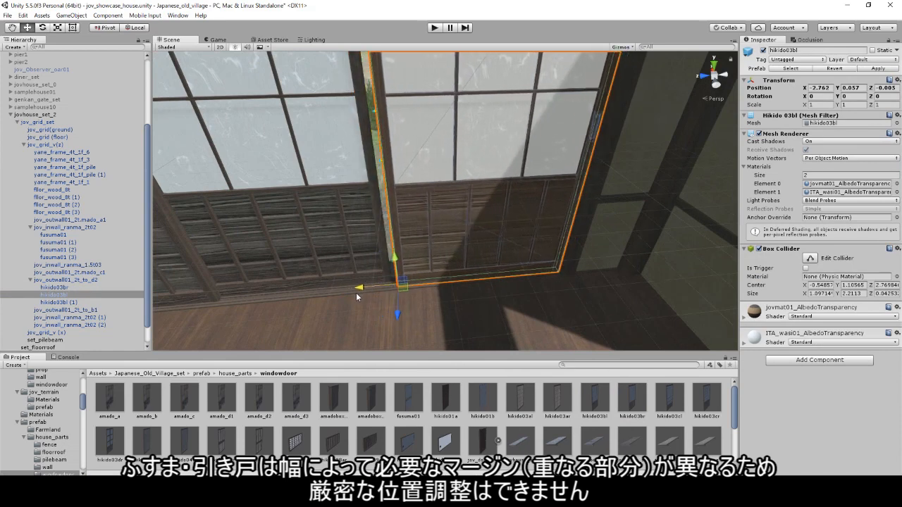
pyautogui.click(346, 287)
# Step: Adjust the hikido03bl (1) door along the rail so it fits the opening beside its pillar
pyautogui.moveTo(181, 302); pyautogui.dragTo(189, 300)
pyautogui.moveTo(350, 277); pyautogui.dragTo(455, 266, button='middle')
pyautogui.click(435, 259)
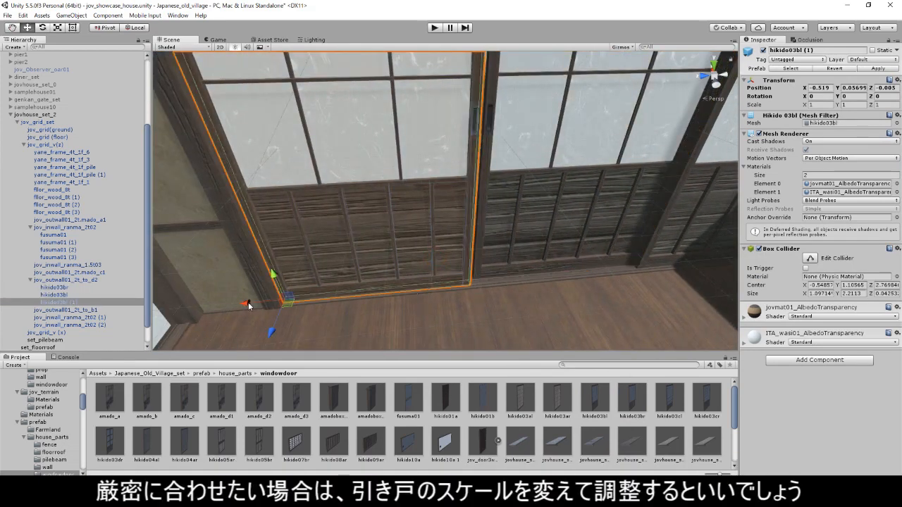
pyautogui.moveTo(248, 304); pyautogui.dragTo(261, 305)
pyautogui.moveTo(420, 267); pyautogui.dragTo(470, 274, button='middle')
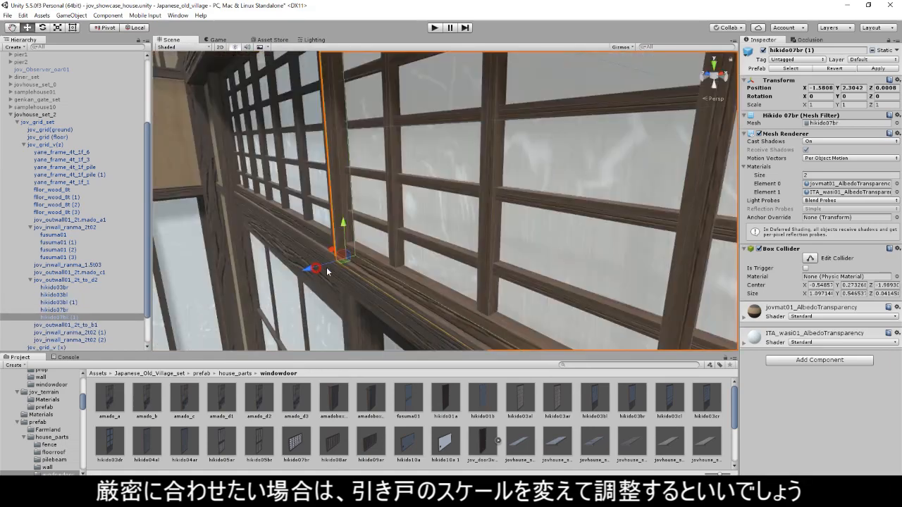
# Step: Align the hikido07br (1) lattice window in the upper opening at about X -1.58 and Z -0.038
pyautogui.moveTo(317, 270); pyautogui.dragTo(321, 272)
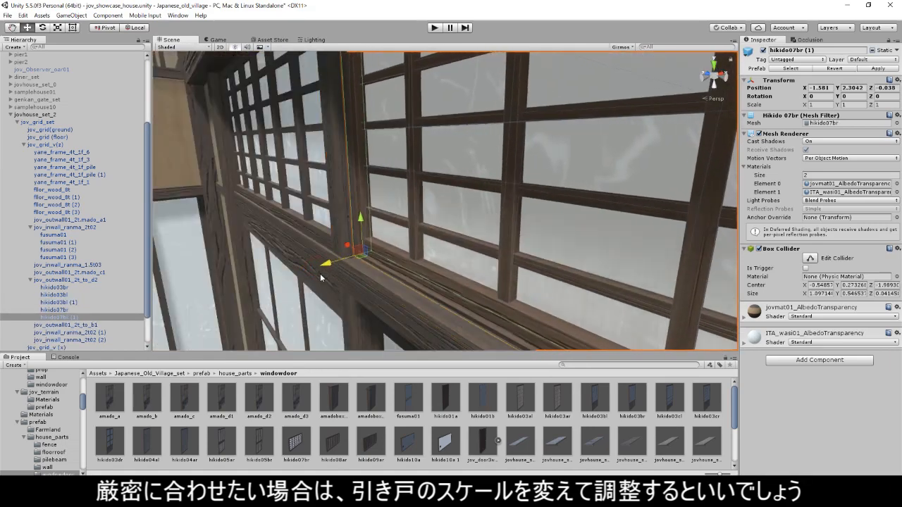
pyautogui.moveTo(322, 272); pyautogui.dragTo(406, 287, button='right')
pyautogui.scroll(-5, 406, 288)
pyautogui.moveTo(405, 287); pyautogui.dragTo(401, 288, button='middle')
pyautogui.moveTo(269, 246); pyautogui.dragTo(276, 253)
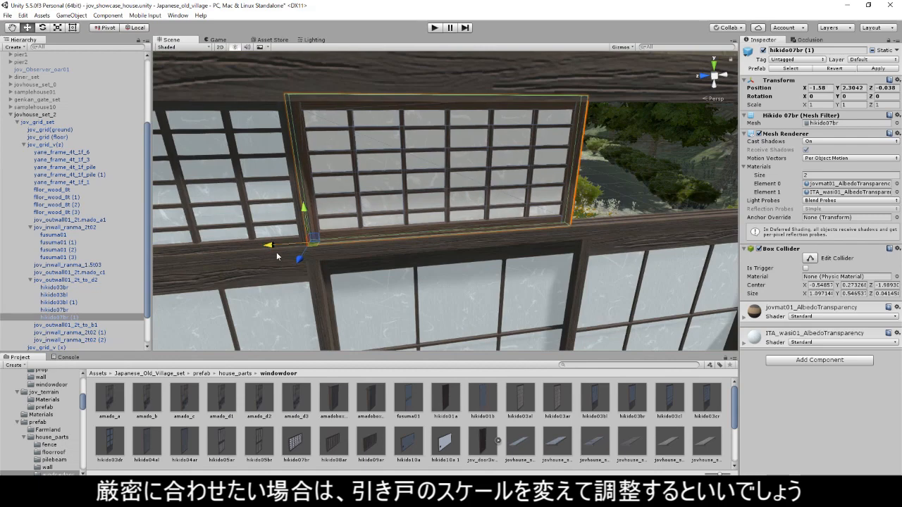
# Step: Duplicate the hikido07br lattice window and slide the copy into the remaining upper opening beside the pillar
pyautogui.click(261, 231)
pyautogui.hotkey('ctrl', 'd')
pyautogui.moveTo(238, 256); pyautogui.dragTo(345, 255, button='middle')
pyautogui.moveTo(406, 269); pyautogui.dragTo(677, 260)
pyautogui.moveTo(676, 261); pyautogui.dragTo(519, 271, button='middle')
pyautogui.moveTo(202, 279); pyautogui.dragTo(312, 276, button='middle')
pyautogui.moveTo(236, 272); pyautogui.dragTo(521, 269)
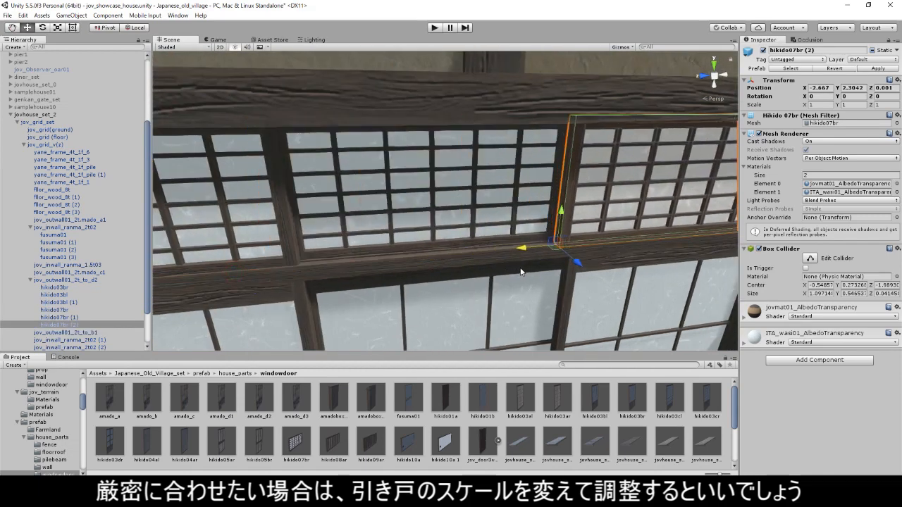
pyautogui.moveTo(676, 265); pyautogui.dragTo(456, 267, button='middle')
pyautogui.scroll(5, 448, 271)
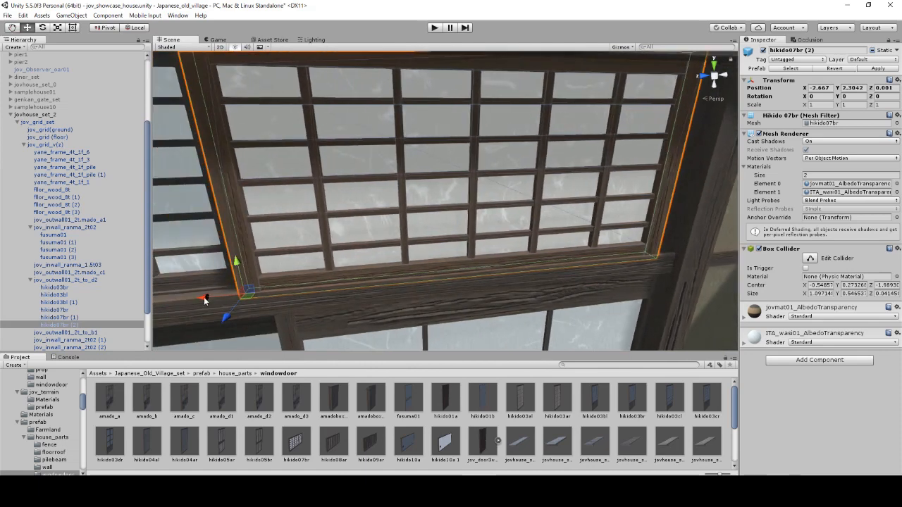
pyautogui.moveTo(204, 297); pyautogui.dragTo(222, 302)
# Step: Add the jov_lowwall_2t03 prefab from the wall folder as a child of jov_grid_v(z)
pyautogui.moveTo(631, 444); pyautogui.dragTo(67, 150)
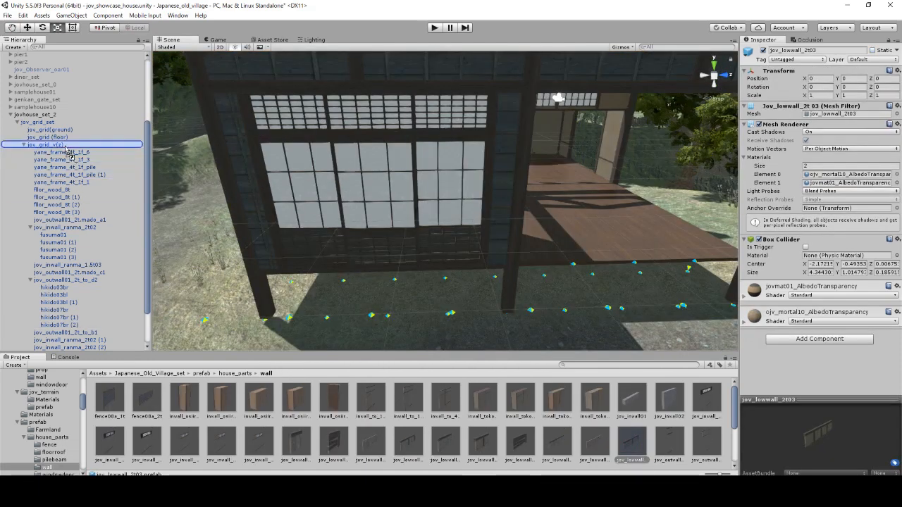
pyautogui.moveTo(370, 209); pyautogui.dragTo(303, 204)
pyautogui.moveTo(303, 204); pyautogui.dragTo(480, 180, button='right')
pyautogui.scroll(2, 479, 180)
pyautogui.moveTo(354, 157); pyautogui.dragTo(233, 135, button='right')
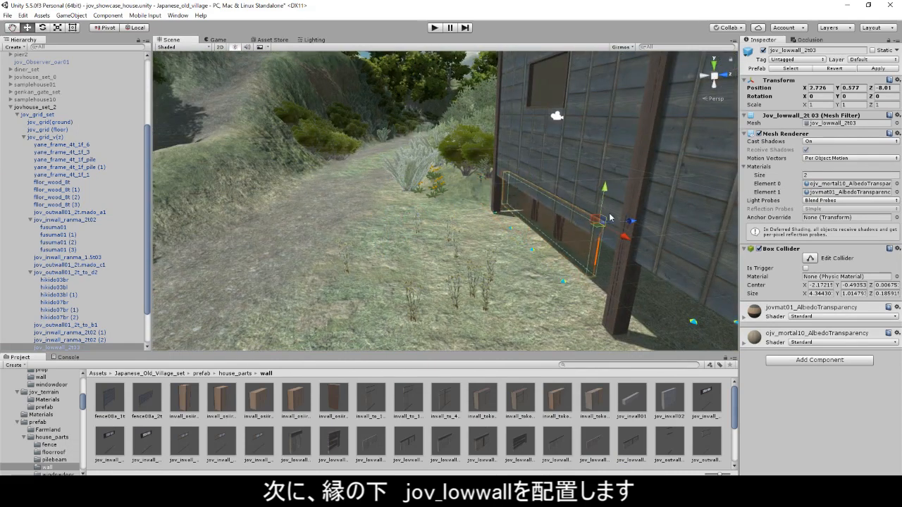
# Step: Move jov_lowwall_2t03 under the outer wall against the pillar, at about X 4.407, Y 0.953, Z -8.743
pyautogui.moveTo(572, 225); pyautogui.dragTo(597, 260)
pyautogui.moveTo(596, 261); pyautogui.dragTo(527, 252, button='right')
pyautogui.moveTo(486, 217); pyautogui.dragTo(561, 183)
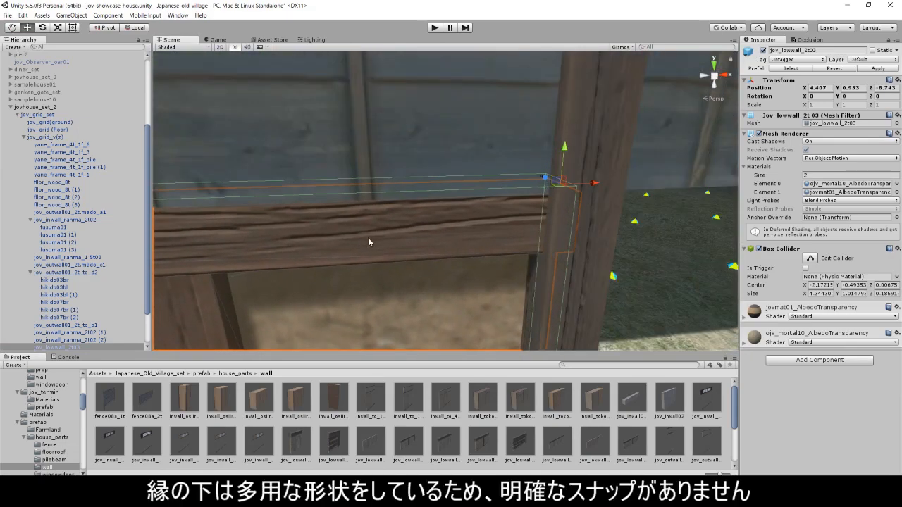
# Step: Try jov_lowwall_2t03 at position X 4.31, Y 1.02, Z -8.78 by the corner pillar
pyautogui.scroll(-3, 368, 240)
pyautogui.moveTo(369, 240); pyautogui.dragTo(589, 236, button='middle')
pyautogui.moveTo(232, 248); pyautogui.dragTo(471, 256, button='middle')
pyautogui.moveTo(470, 256); pyautogui.dragTo(578, 249, button='right')
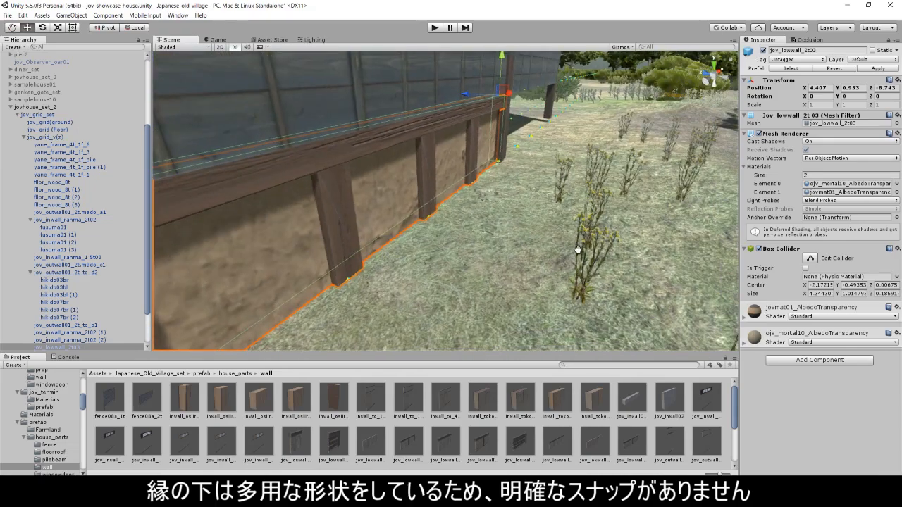
pyautogui.moveTo(578, 249); pyautogui.dragTo(667, 227, button='middle')
pyautogui.moveTo(412, 211); pyautogui.dragTo(479, 184, button='middle')
pyautogui.moveTo(484, 181); pyautogui.dragTo(459, 157)
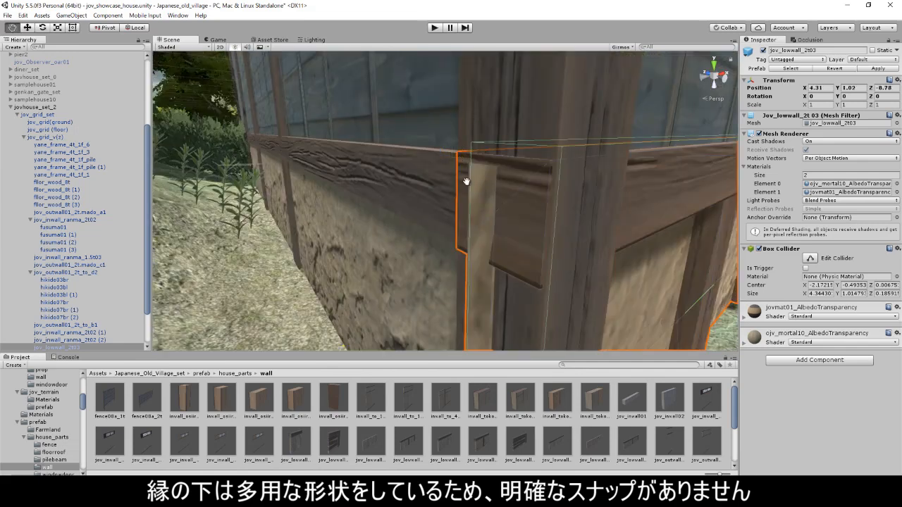
# Step: Undo the last position change of jov_lowwall_2t03 and set its Y position to 1.02
pyautogui.moveTo(466, 181); pyautogui.dragTo(557, 197, button='middle')
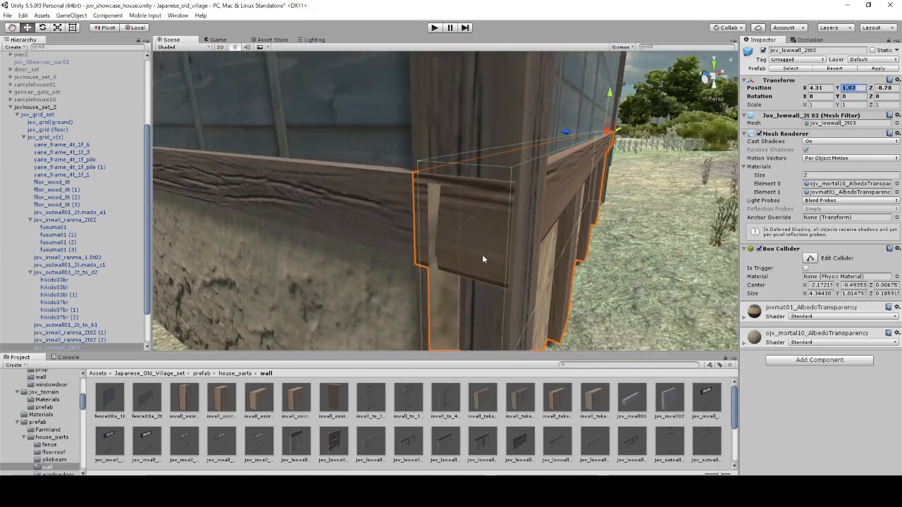
pyautogui.moveTo(528, 225); pyautogui.dragTo(497, 230, button='middle')
pyautogui.hotkey('ctrl', 'z')
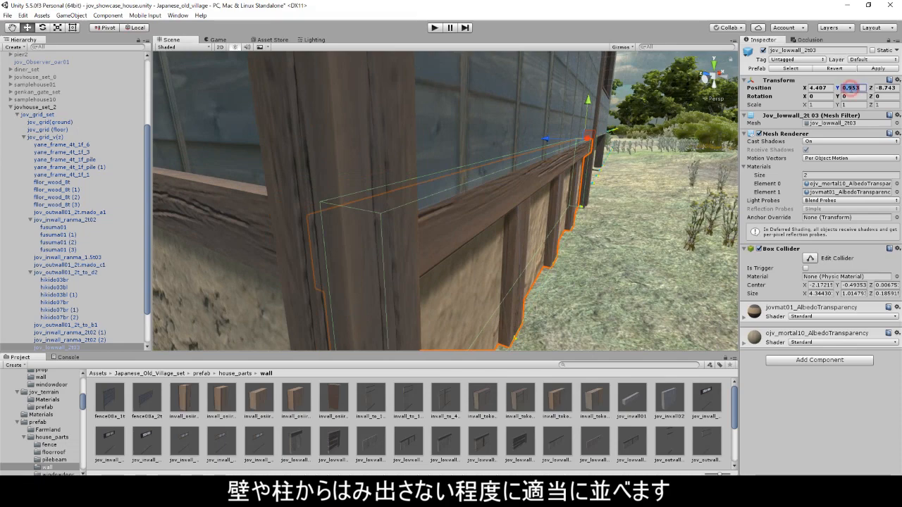
pyautogui.write('1.02')
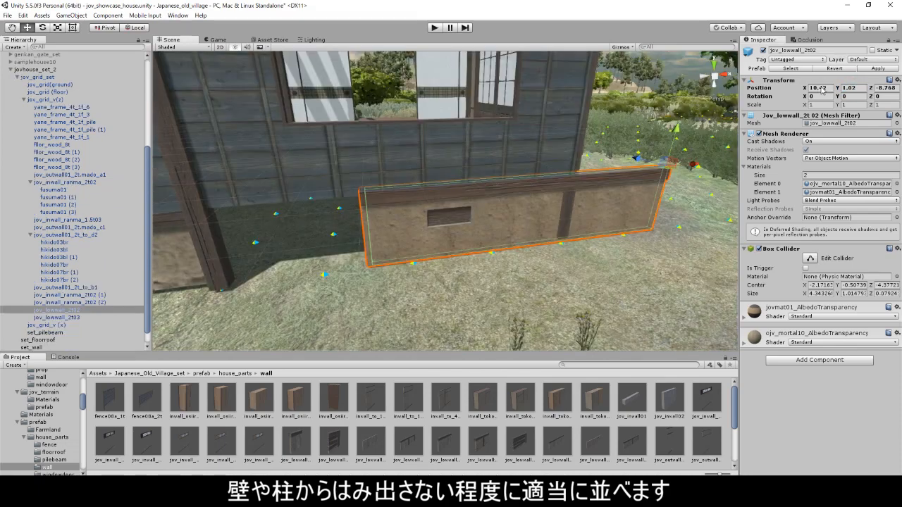
# Step: Set the position of the jov_lowwall_2t02 low wall to X 8.8 and Z -8.8
pyautogui.click(818, 88)
pyautogui.write('8.8')
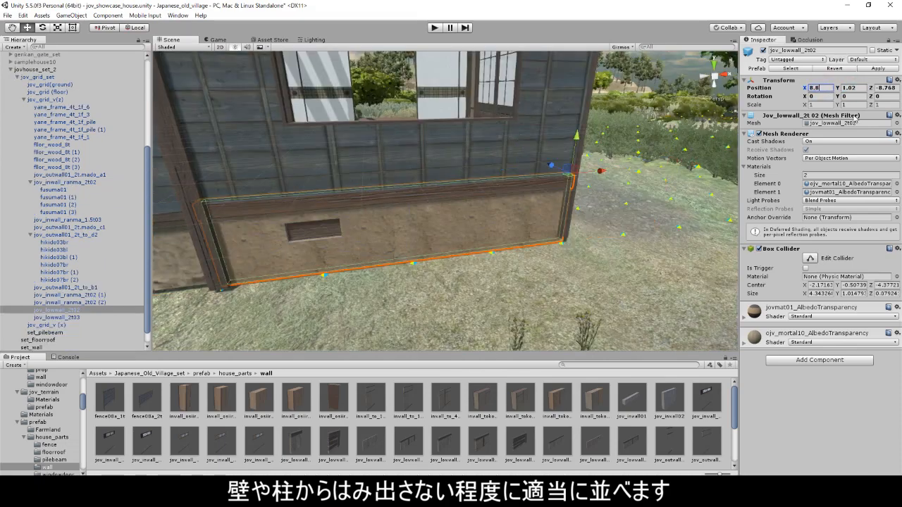
pyautogui.click(882, 88)
pyautogui.write('-8.8')
# Step: Examine how the low walls meet the pillars and outer walls along the base of the house
pyautogui.moveTo(420, 251); pyautogui.dragTo(411, 249, button='right')
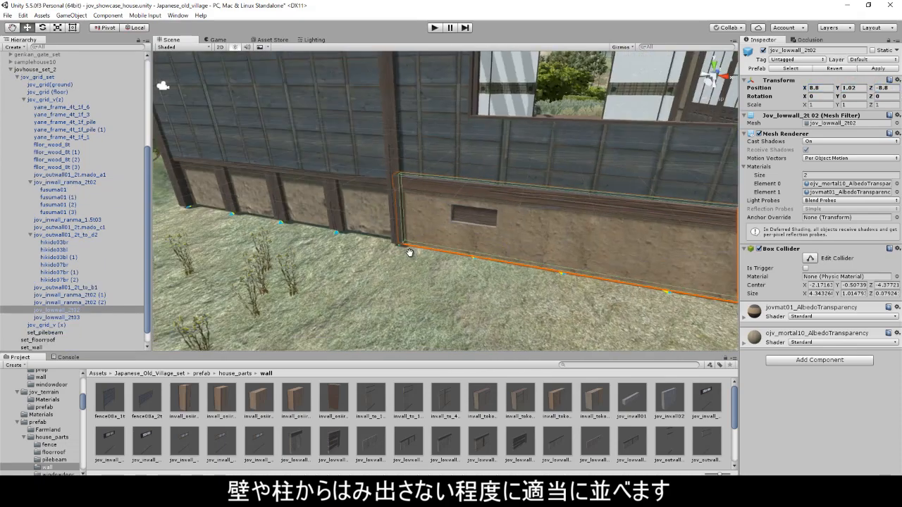
pyautogui.moveTo(411, 250); pyautogui.dragTo(331, 234, button='middle')
pyautogui.moveTo(331, 236); pyautogui.dragTo(315, 260, button='right')
pyautogui.scroll(4, 272, 254)
pyautogui.moveTo(272, 253); pyautogui.dragTo(568, 216, button='middle')
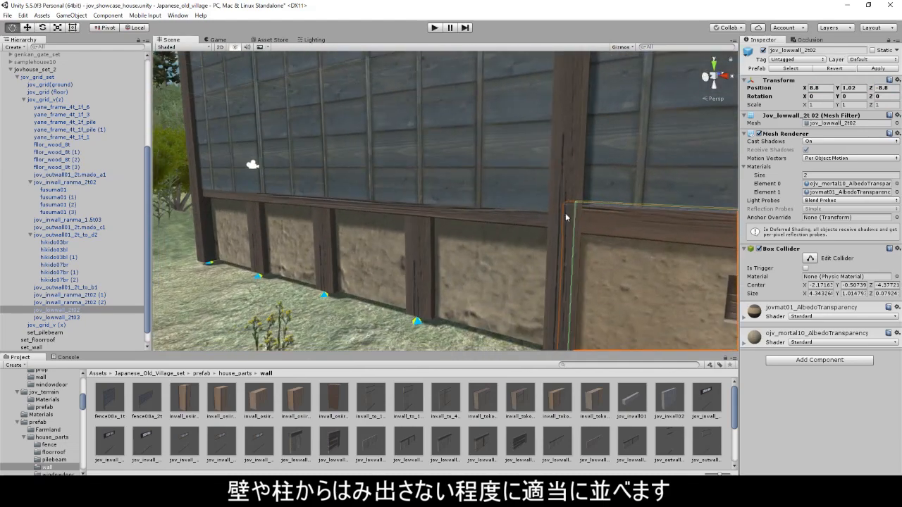
pyautogui.scroll(3, 568, 216)
pyautogui.moveTo(525, 232); pyautogui.dragTo(614, 231, button='right')
pyautogui.moveTo(486, 259); pyautogui.dragTo(303, 265, button='middle')
pyautogui.scroll(-4, 468, 268)
pyautogui.moveTo(501, 262); pyautogui.dragTo(381, 257, button='right')
pyautogui.moveTo(380, 255); pyautogui.dragTo(77, 238, button='middle')
pyautogui.moveTo(359, 223); pyautogui.dragTo(564, 234, button='middle')
pyautogui.moveTo(493, 236); pyautogui.dragTo(606, 240, button='right')
pyautogui.moveTo(352, 241); pyautogui.dragTo(726, 245, button='middle')
pyautogui.moveTo(264, 243); pyautogui.dragTo(292, 239, button='middle')
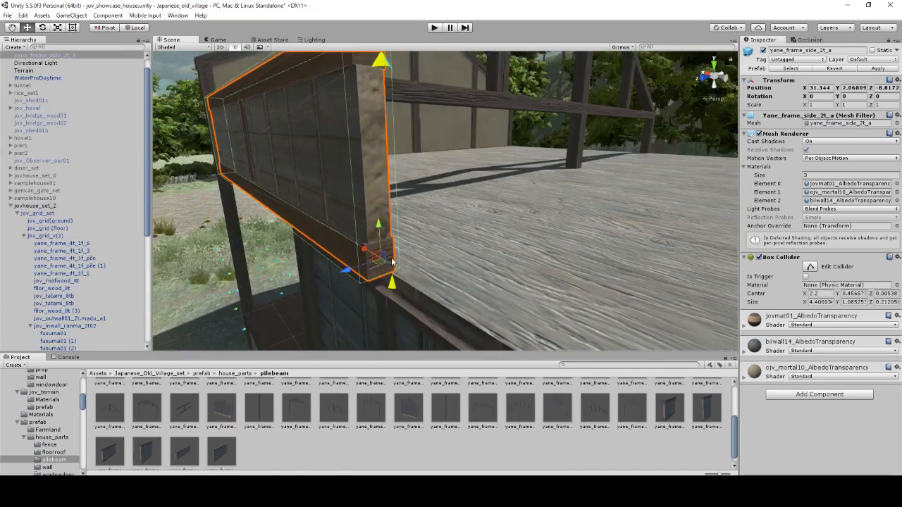
# Step: Make the yane_frame_side_2t_a upper wall a child of jov_grid_v(z) and place it at X 0, Y 3.933, Z 0
pyautogui.moveTo(393, 262); pyautogui.dragTo(395, 275)
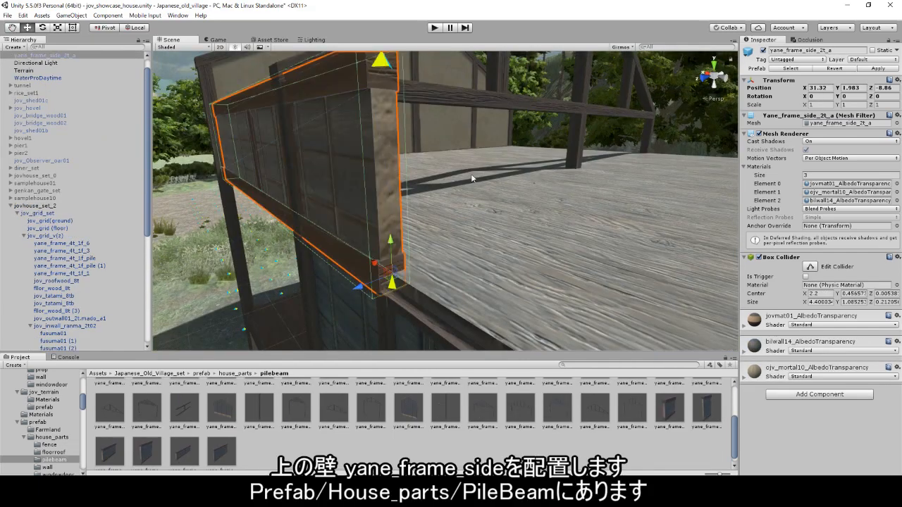
pyautogui.scroll(-5, 472, 178)
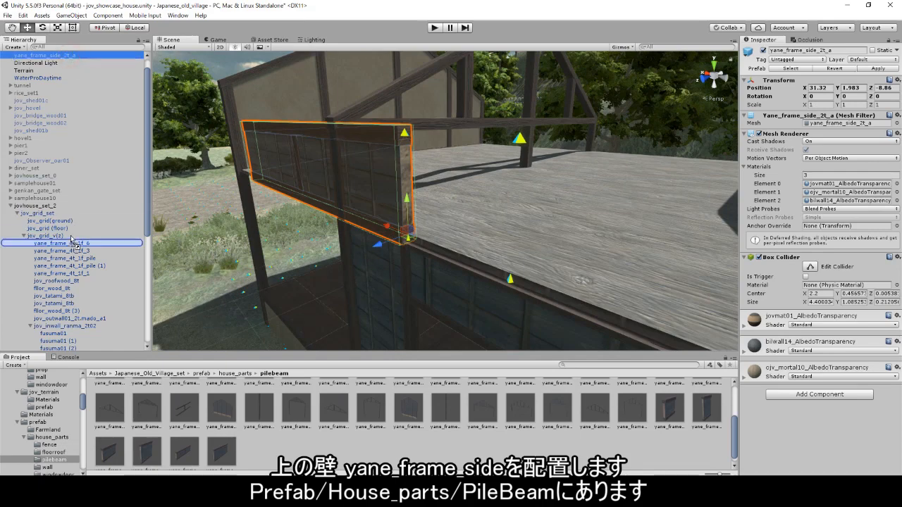
pyautogui.moveTo(71, 240); pyautogui.dragTo(71, 240)
pyautogui.write('0')
pyautogui.press('Return')
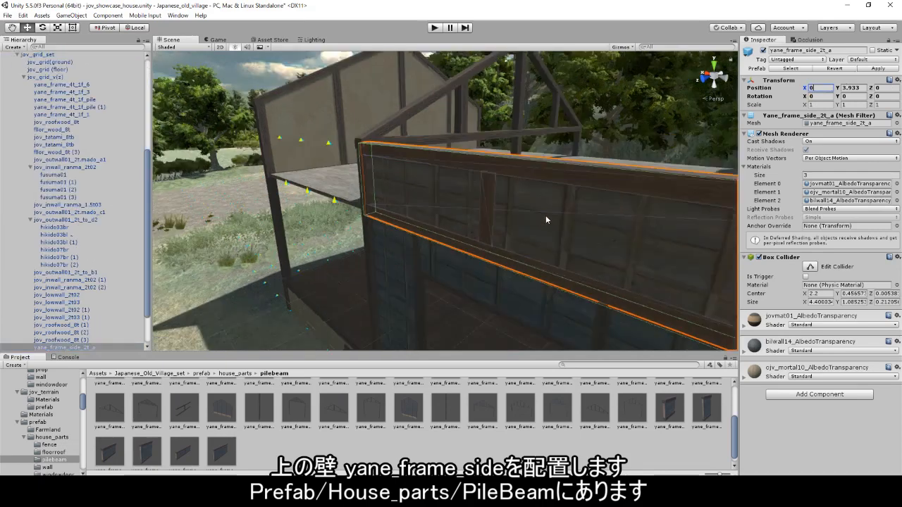
# Step: Duplicate the yane_frame_side_2t_a wall and move the copy along X over the adjoining bay
pyautogui.keyDown('alt'); pyautogui.moveTo(545, 215); pyautogui.dragTo(365, 225); pyautogui.keyUp('alt')
pyautogui.hotkey('ctrl', 'd')
pyautogui.click(822, 86)
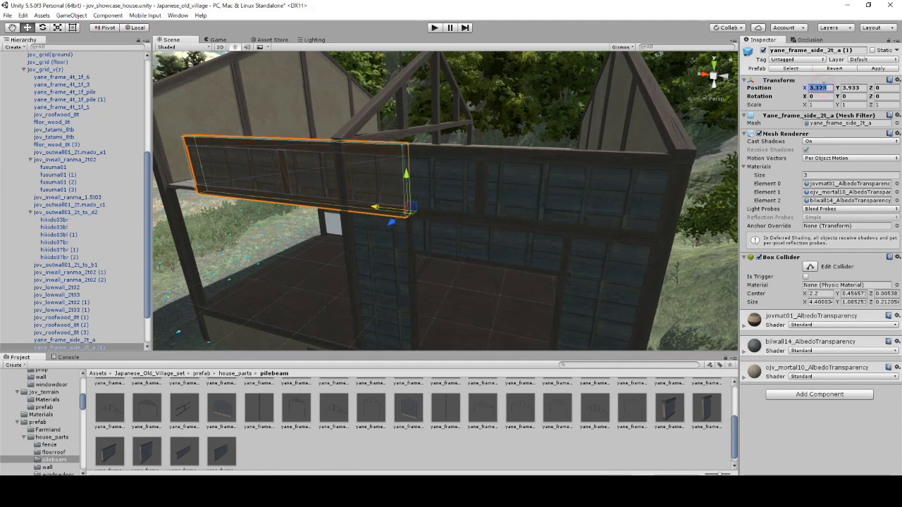
pyautogui.keyDown('alt'); pyautogui.moveTo(552, 118); pyautogui.dragTo(443, 235); pyautogui.keyUp('alt')
# Step: Duplicate both yane_frame_side_2t_a walls together and move the copies toward the opposite side of the house, to about Z -5.98
pyautogui.keyDown('shift'); pyautogui.click(528, 252); pyautogui.keyUp('shift')
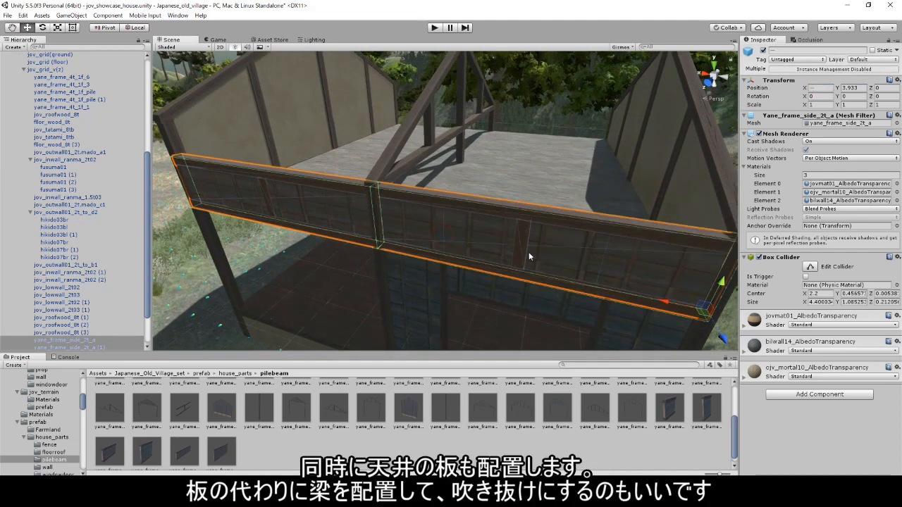
pyautogui.hotkey('ctrl', 'd')
pyautogui.moveTo(529, 252); pyautogui.dragTo(561, 78)
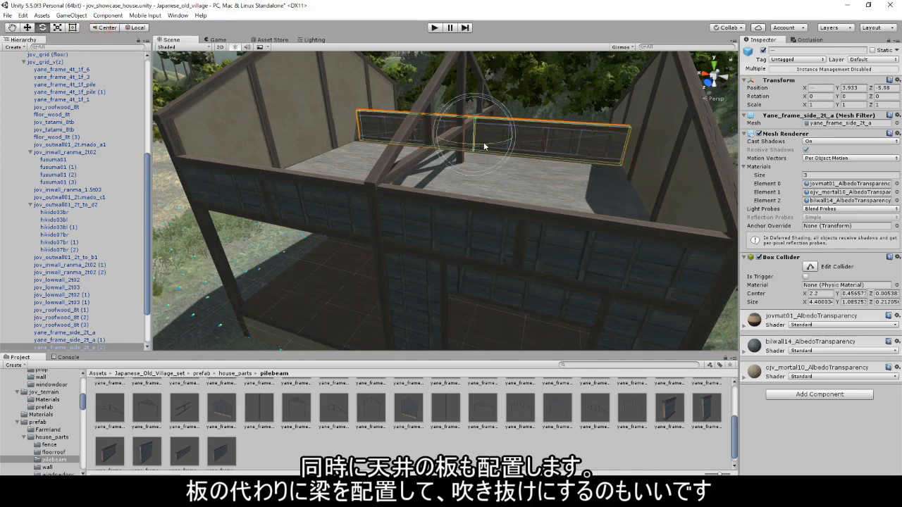
# Step: Rotate the two yane_frame_side_2t_a copies on the opposite side of the house 180° about Y
pyautogui.moveTo(484, 146); pyautogui.dragTo(241, 135)
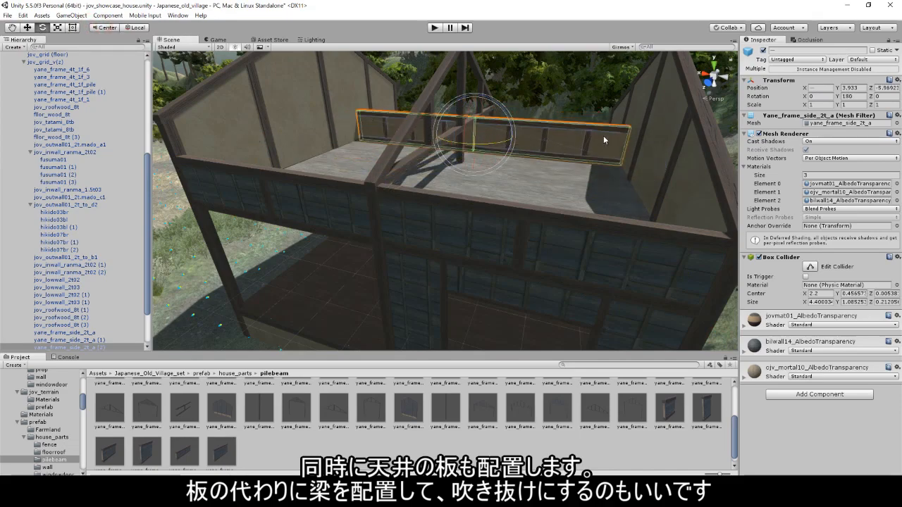
pyautogui.keyDown('alt'); pyautogui.moveTo(603, 136); pyautogui.dragTo(521, 212); pyautogui.keyUp('alt')
pyautogui.press('w')
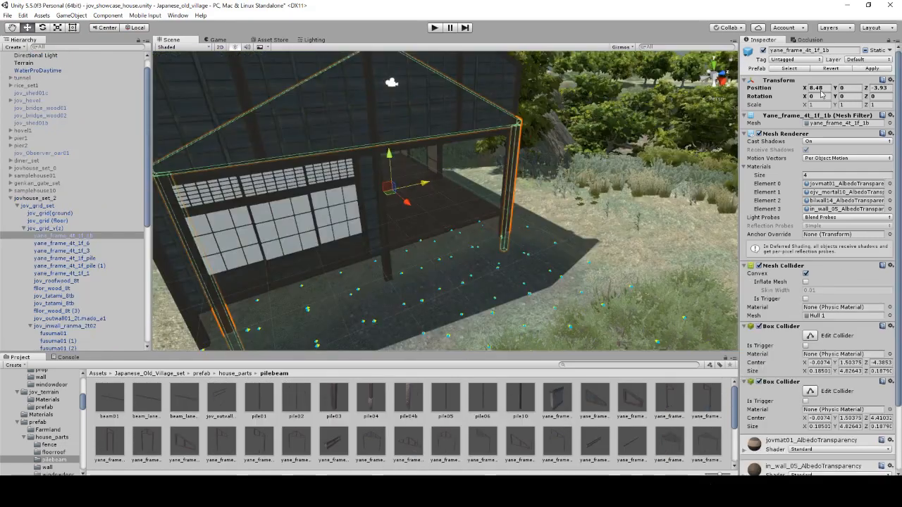
# Step: Position the replacement roof frame yane_frame_4t_1f_1b at X 8.8 and Z -4.4
pyautogui.write('8.8')
pyautogui.click(878, 91)
pyautogui.write('-4.4')
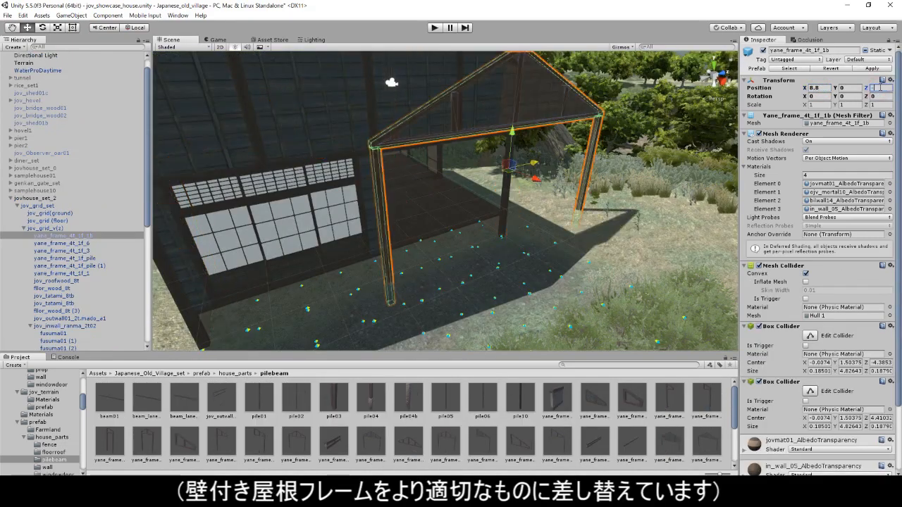
pyautogui.keyDown('alt'); pyautogui.moveTo(508, 222); pyautogui.dragTo(620, 232); pyautogui.keyUp('alt')
pyautogui.moveTo(620, 232); pyautogui.dragTo(619, 179, button='middle')
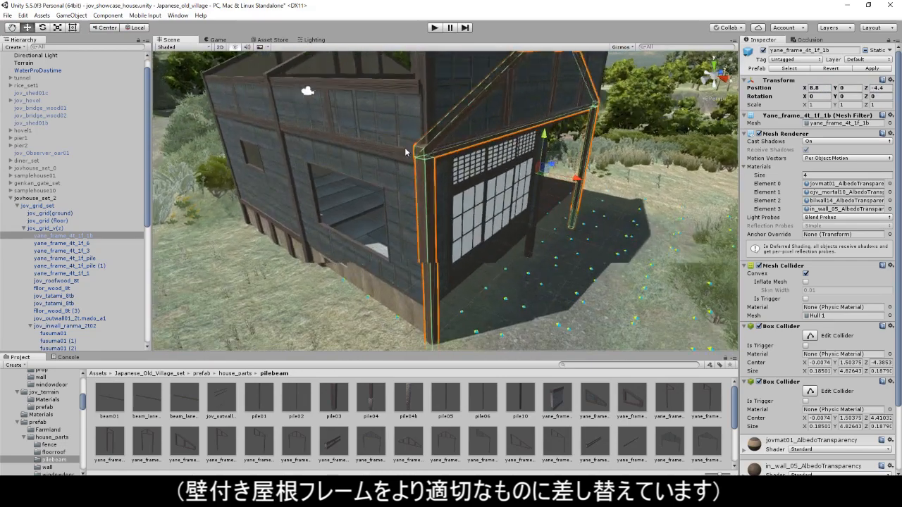
# Step: Raise yane_frame_4t_1f_1b and vertex-snap the base of its corner pillar to the corner point of the ground grid
pyautogui.moveTo(543, 132); pyautogui.dragTo(544, 117)
pyautogui.moveTo(451, 289); pyautogui.dragTo(436, 172, button='middle')
pyautogui.scroll(8, 437, 217)
pyautogui.moveTo(484, 193); pyautogui.dragTo(479, 198, button='middle')
pyautogui.keyDown('alt'); pyautogui.moveTo(479, 198); pyautogui.dragTo(402, 225); pyautogui.keyUp('alt')
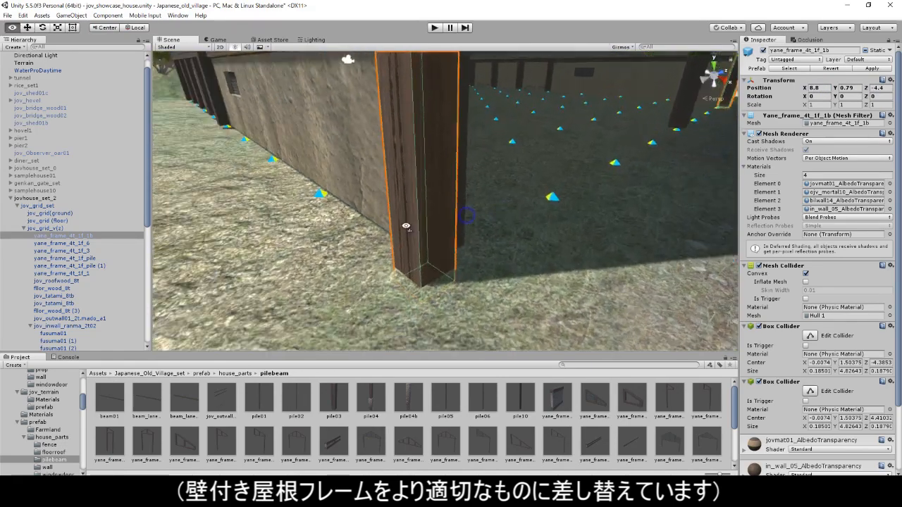
pyautogui.moveTo(402, 225); pyautogui.dragTo(465, 229, button='middle')
pyautogui.press('v')
pyautogui.moveTo(465, 288); pyautogui.dragTo(480, 263)
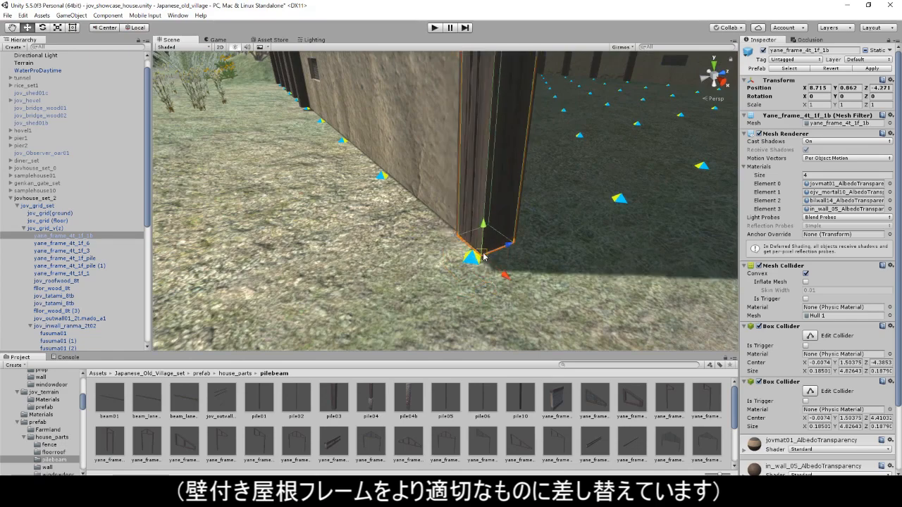
pyautogui.scroll(-8, 499, 237)
pyautogui.moveTo(556, 197); pyautogui.dragTo(464, 260, button='middle')
pyautogui.keyDown('alt'); pyautogui.moveTo(463, 260); pyautogui.dragTo(473, 167); pyautogui.keyUp('alt')
# Step: Rotate the new pair of yane_frame_side_2t_a walls 90° about Y and move them over the bays on the gable side
pyautogui.click(404, 78)
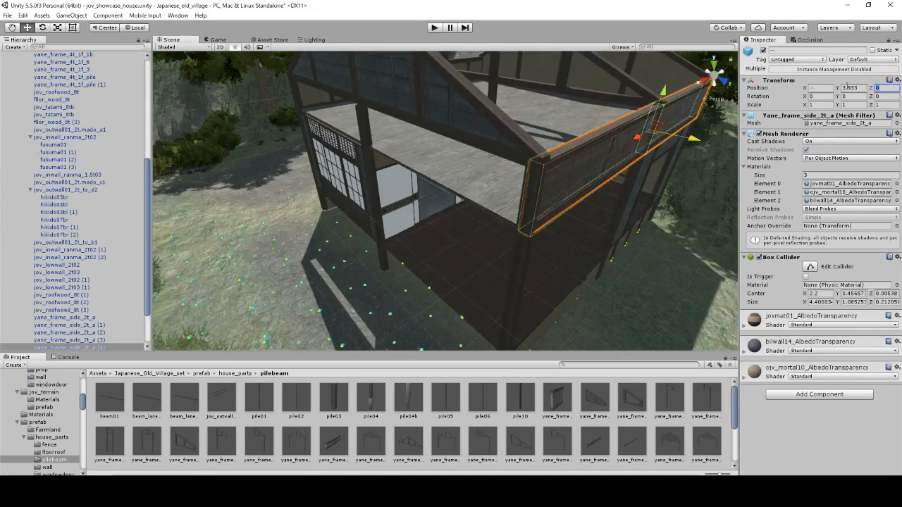
pyautogui.write('-4.4')
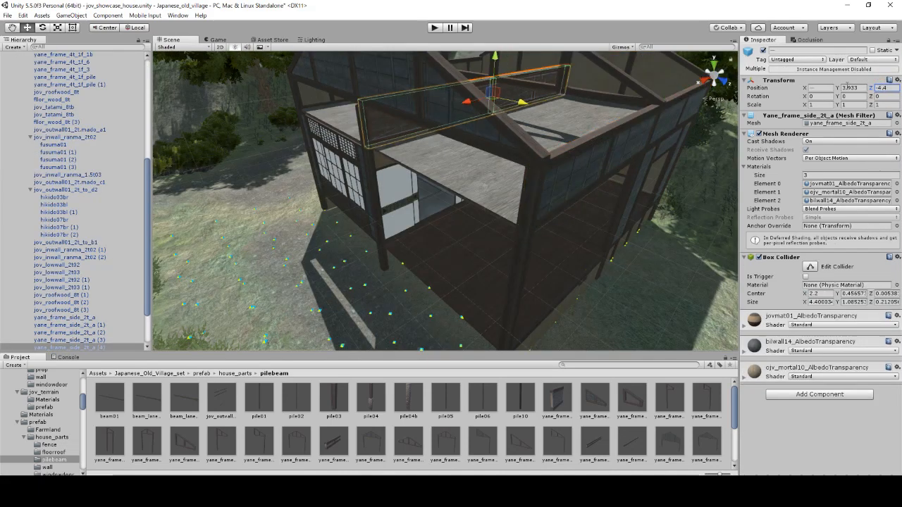
pyautogui.moveTo(446, 145); pyautogui.dragTo(430, 172, button='middle')
pyautogui.press('e')
pyautogui.keyDown('ctrl'); pyautogui.moveTo(496, 135); pyautogui.dragTo(375, 131); pyautogui.keyUp('ctrl')
pyautogui.press('w')
pyautogui.moveTo(454, 132); pyautogui.dragTo(365, 148)
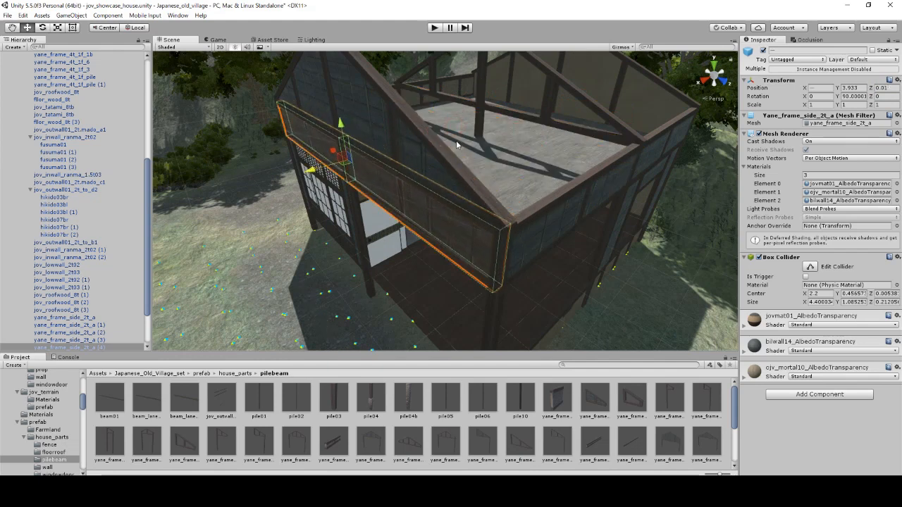
pyautogui.click(397, 182)
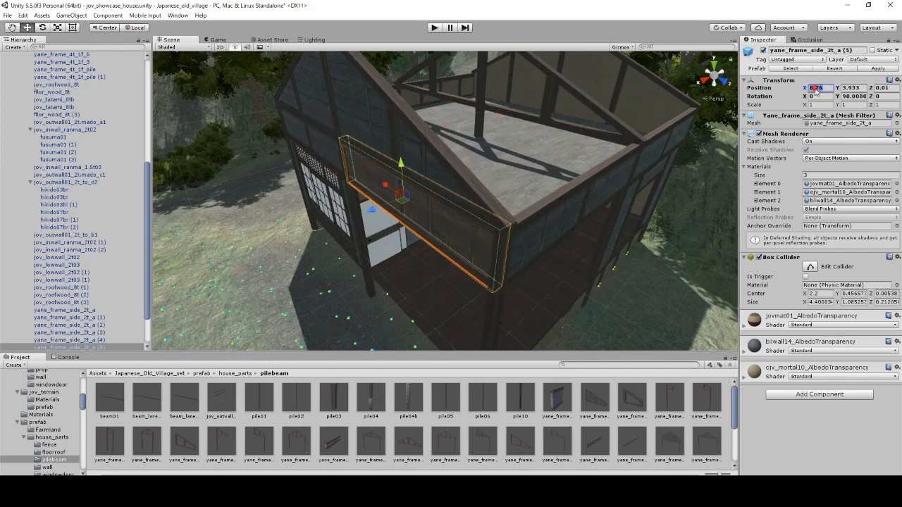
pyautogui.click(308, 141)
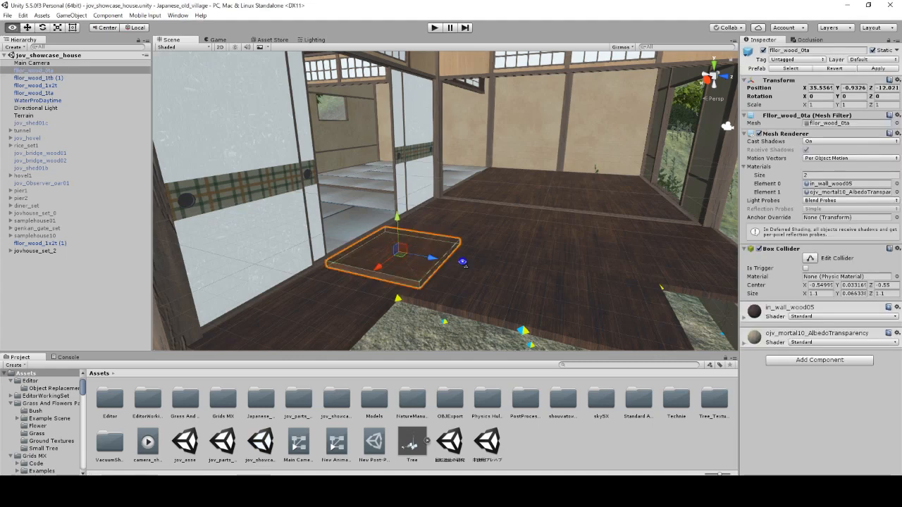
# Step: Delete the fllor_wood_1tb (1), fllor_wood_1x2t and fllor_wood_1ta floor panels around the entrance area
pyautogui.moveTo(419, 324); pyautogui.dragTo(387, 269, button='middle')
pyautogui.click(309, 258)
pyautogui.keyDown('shift'); pyautogui.click(552, 232); pyautogui.keyUp('shift')
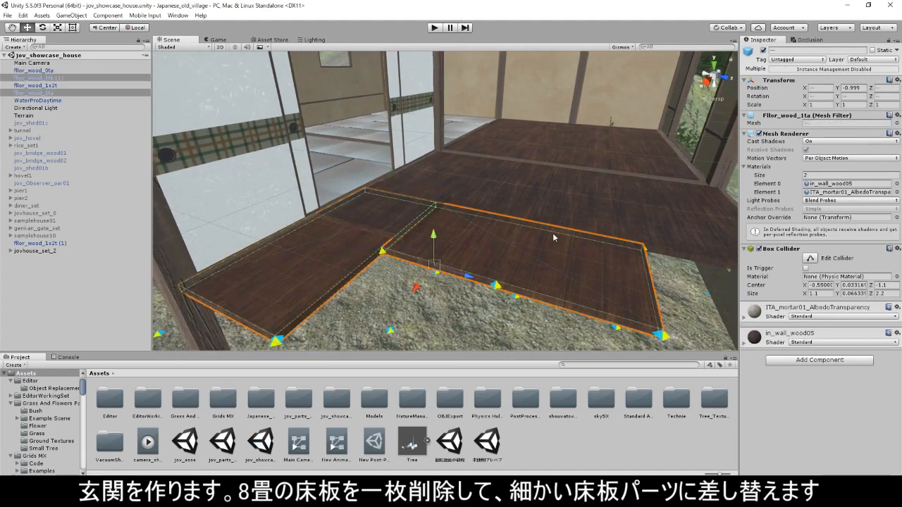
pyautogui.click(359, 255)
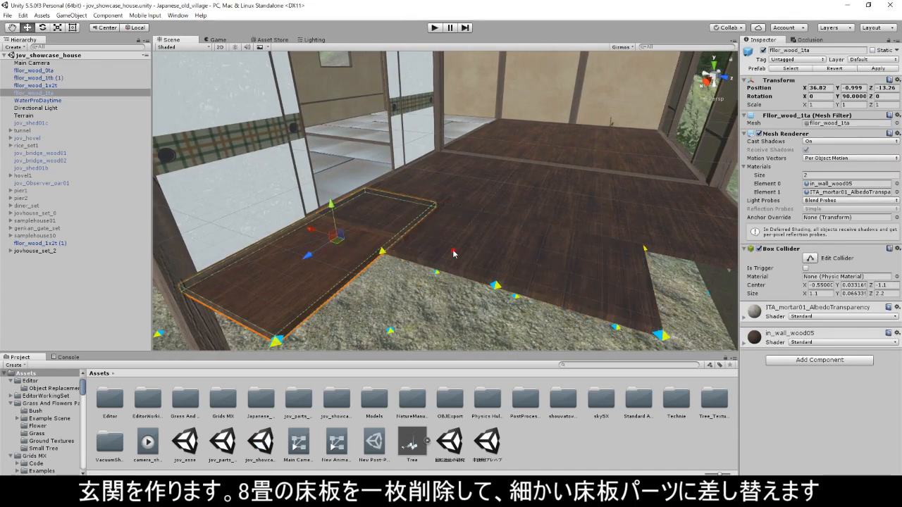
pyautogui.click(453, 253)
pyautogui.press('Delete')
pyautogui.click(423, 207)
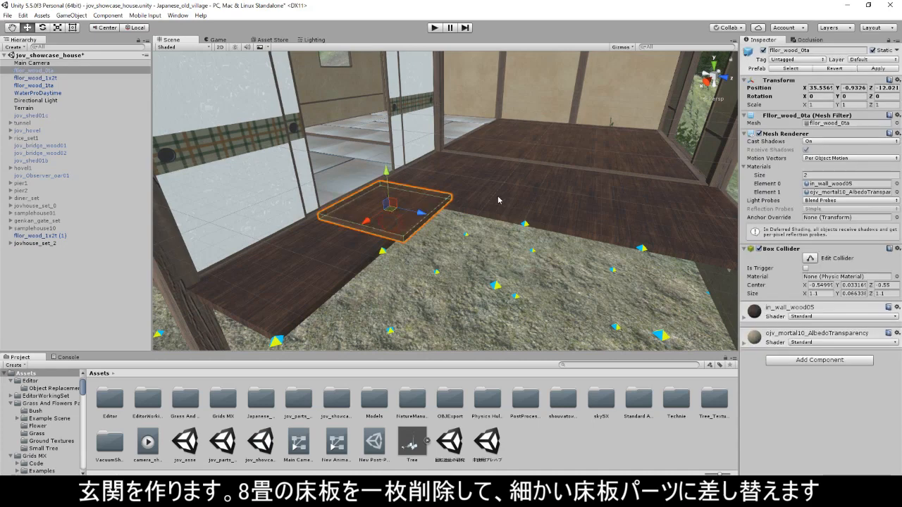
pyautogui.click(493, 191)
pyautogui.keyDown('shift'); pyautogui.click(363, 265); pyautogui.keyUp('shift')
pyautogui.press('Delete')
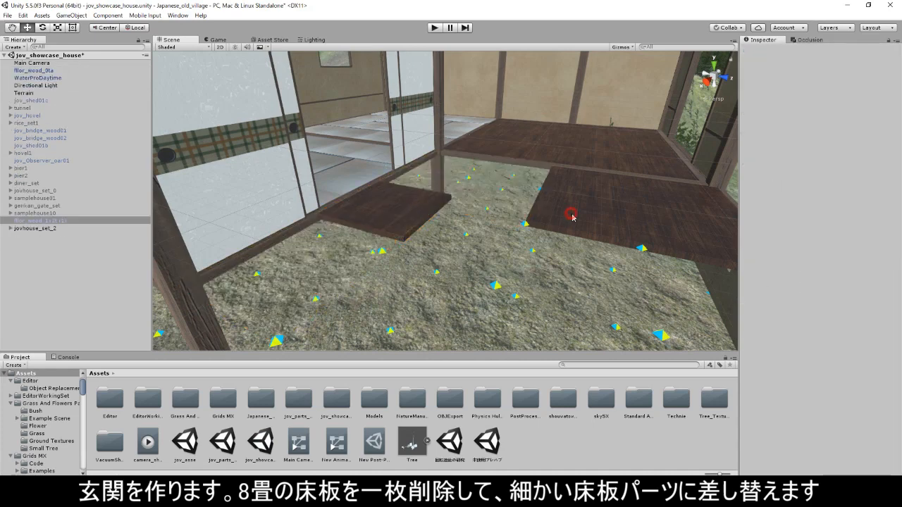
# Step: Place the fllor_wood_6t floor panel in the gap by the entrance and fit it against the adjoining floor
pyautogui.click(572, 215)
pyautogui.click(790, 69)
pyautogui.moveTo(344, 411); pyautogui.dragTo(614, 230)
pyautogui.moveTo(613, 230); pyautogui.dragTo(524, 240, button='middle')
pyautogui.moveTo(412, 177); pyautogui.dragTo(424, 204)
pyautogui.scroll(3, 424, 204)
pyautogui.keyDown('alt'); pyautogui.moveTo(375, 228); pyautogui.dragTo(486, 233); pyautogui.keyUp('alt')
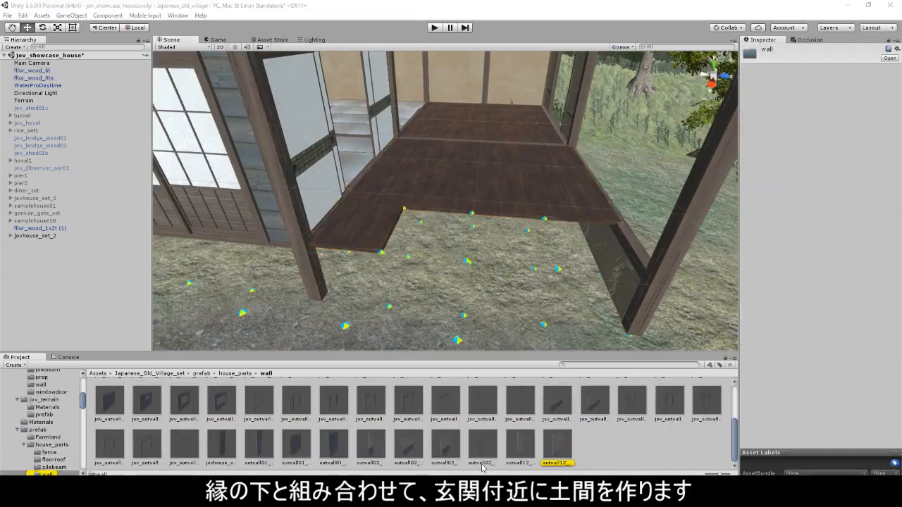
# Step: Add jov_lowwall_1t04 from the wall prefabs, rotate it 90° about Y and fit it under the front floor edge
pyautogui.scroll(5, 560, 419)
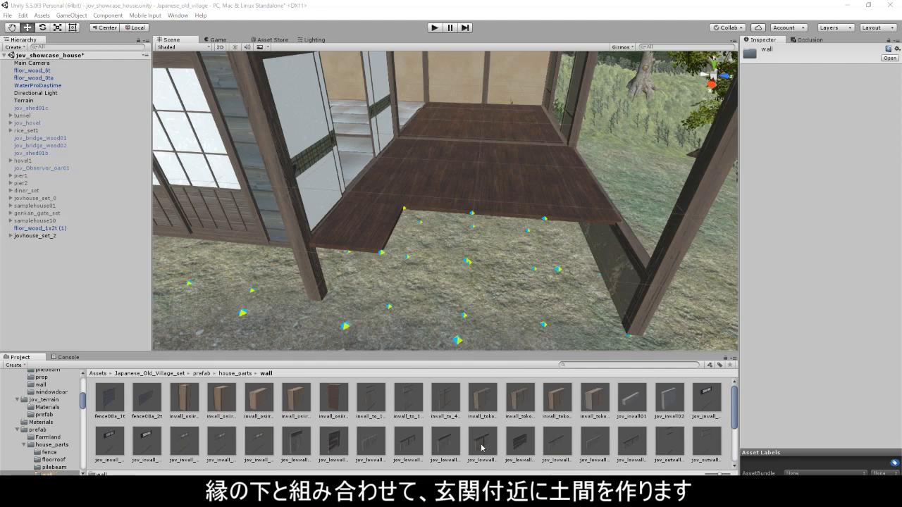
pyautogui.moveTo(427, 316); pyautogui.dragTo(426, 316)
pyautogui.press('e')
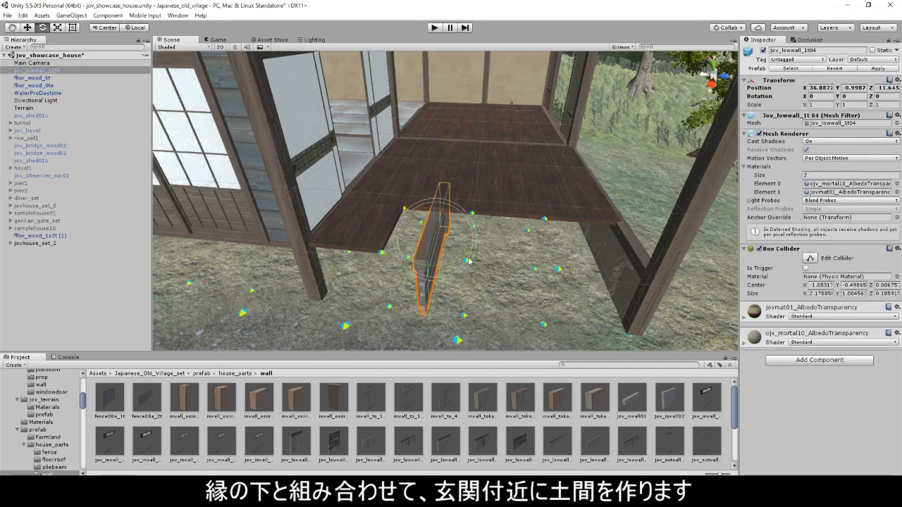
pyautogui.moveTo(423, 278); pyautogui.dragTo(364, 277)
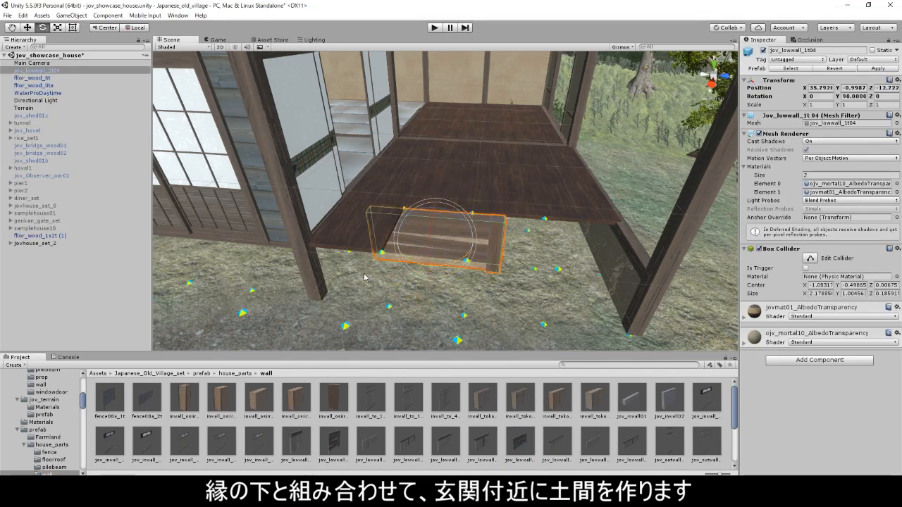
pyautogui.moveTo(485, 267); pyautogui.dragTo(367, 264)
pyautogui.moveTo(437, 245); pyautogui.dragTo(500, 250)
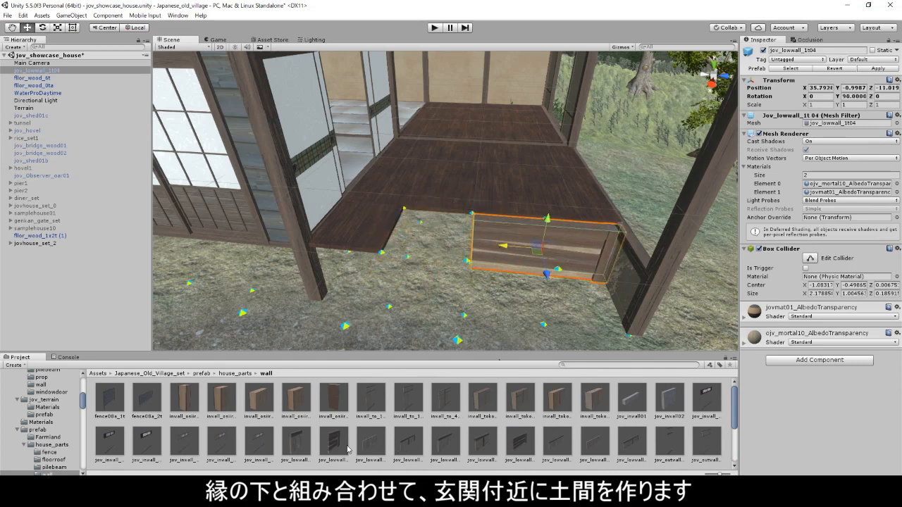
# Step: Place jov_lowwall_0t04, rotated 90° about Y, under the floor edge beside jov_lowwall_1t04
pyautogui.click(442, 276)
pyautogui.press('e')
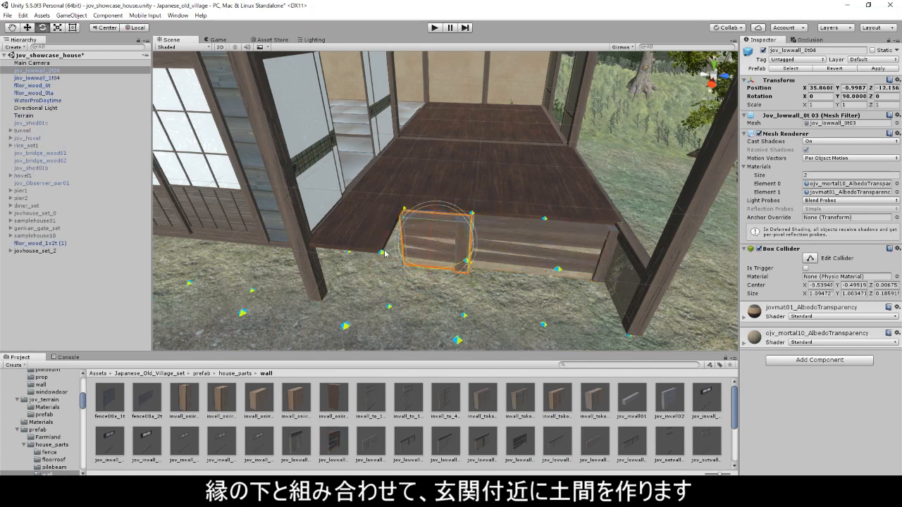
pyautogui.scroll(5, 483, 268)
pyautogui.moveTo(433, 287); pyautogui.dragTo(443, 277)
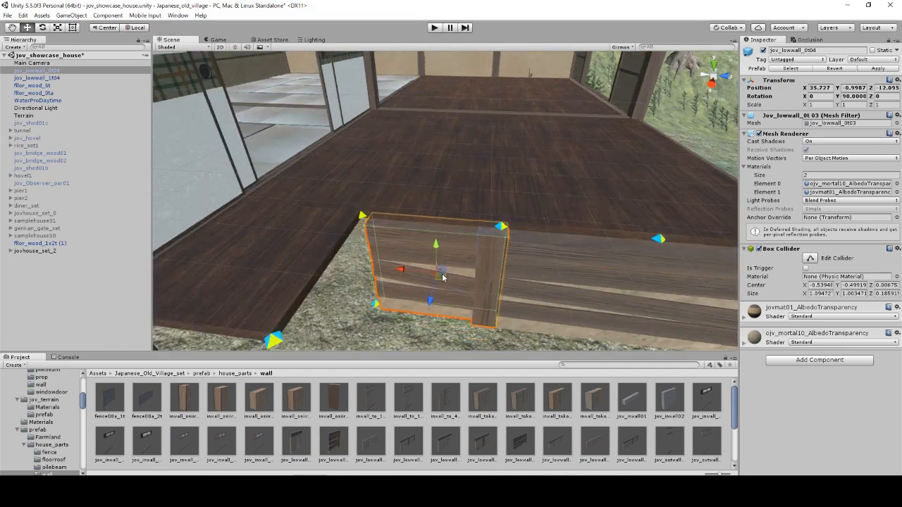
pyautogui.keyDown('shift'); pyautogui.click(532, 291); pyautogui.keyUp('shift')
pyautogui.press('f')
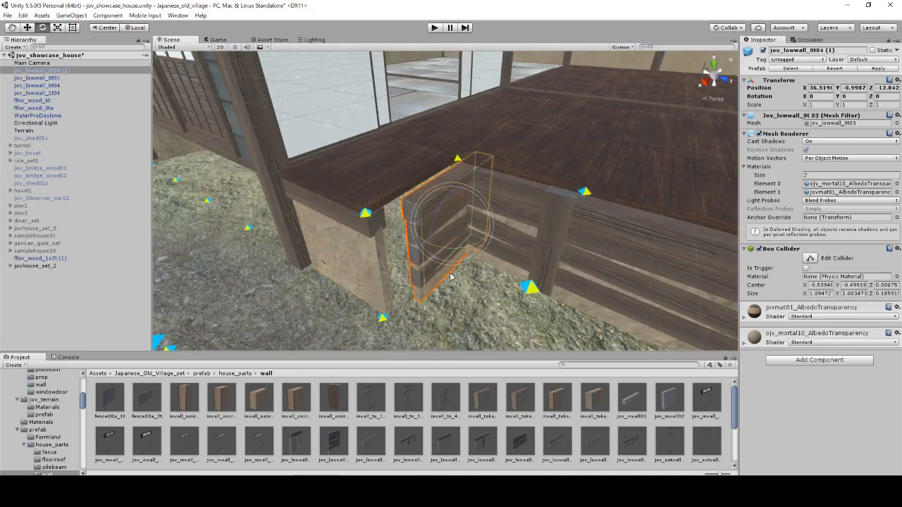
# Step: Rotate jov_lowwall_0t04 (1) to 180° about Y and fit it under the side edge of the projecting floor panel
pyautogui.press('e')
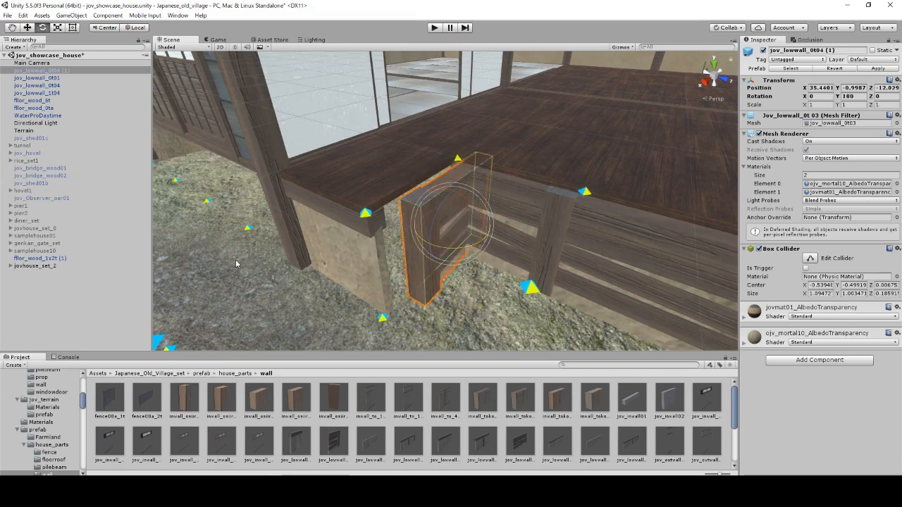
pyautogui.keyDown('ctrl'); pyautogui.moveTo(235, 260); pyautogui.dragTo(236, 261); pyautogui.keyUp('ctrl')
pyautogui.moveTo(455, 231); pyautogui.dragTo(417, 246)
# Step: Turn jov_lowwall_0t04 and jov_lowwall_1t04 around to 270° about Y along the front floor edge
pyautogui.moveTo(507, 261); pyautogui.dragTo(614, 250, button='right')
pyautogui.scroll(-2, 462, 261)
pyautogui.moveTo(447, 254); pyautogui.dragTo(488, 233, button='middle')
pyautogui.click(410, 233)
pyautogui.press('e')
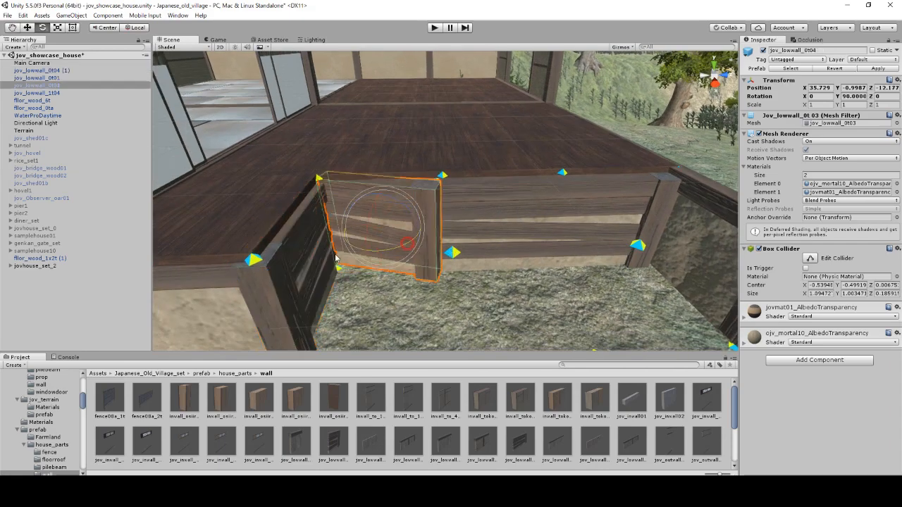
pyautogui.click(551, 229)
pyautogui.moveTo(551, 229); pyautogui.dragTo(385, 230)
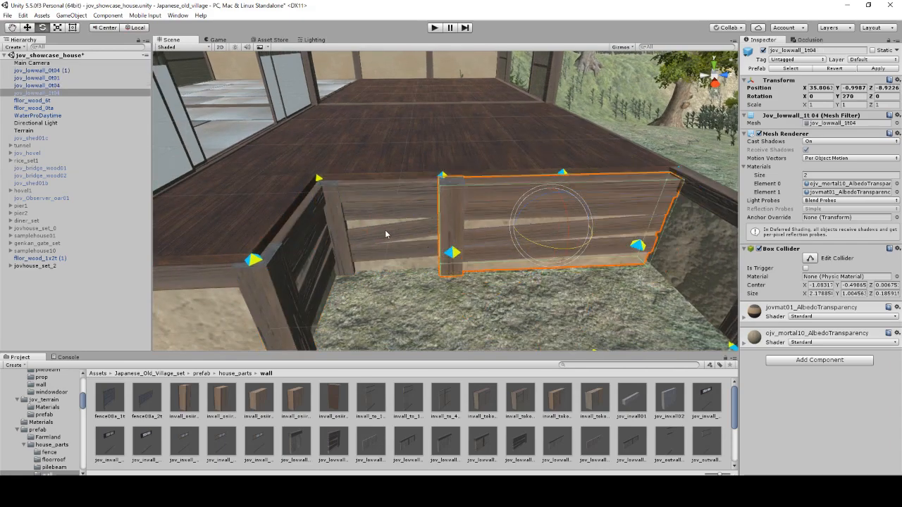
pyautogui.moveTo(384, 229); pyautogui.dragTo(418, 272, button='right')
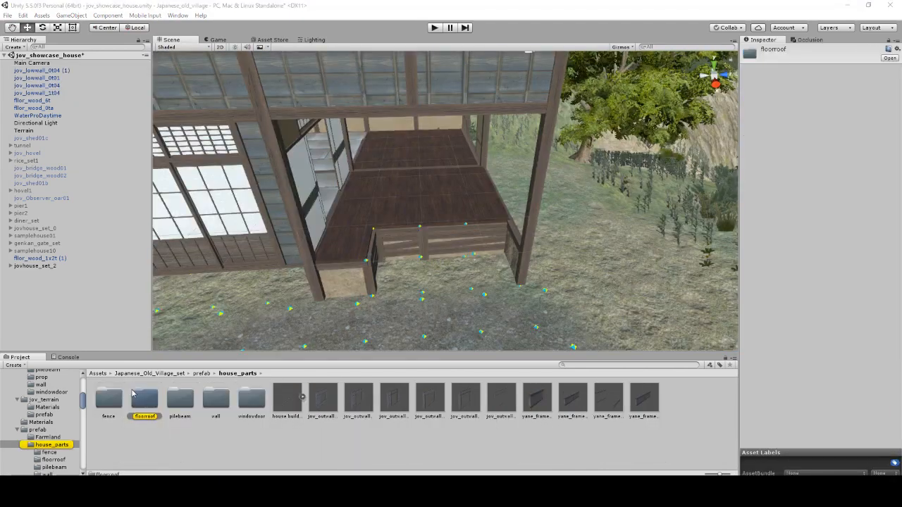
# Step: Place the kawara_entrance_2tc prefab from the floorroof folder in front of the house, rotated 90° about Y
pyautogui.doubleClick(132, 393)
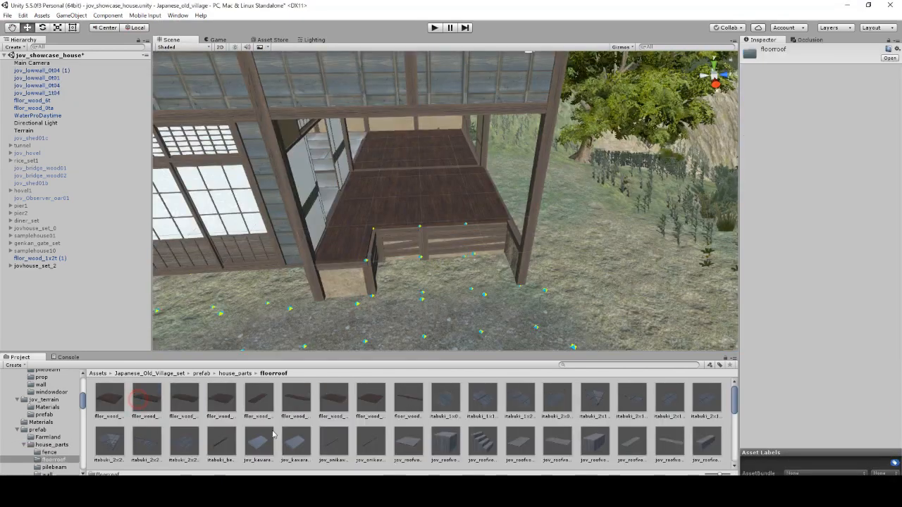
pyautogui.scroll(-2, 275, 436)
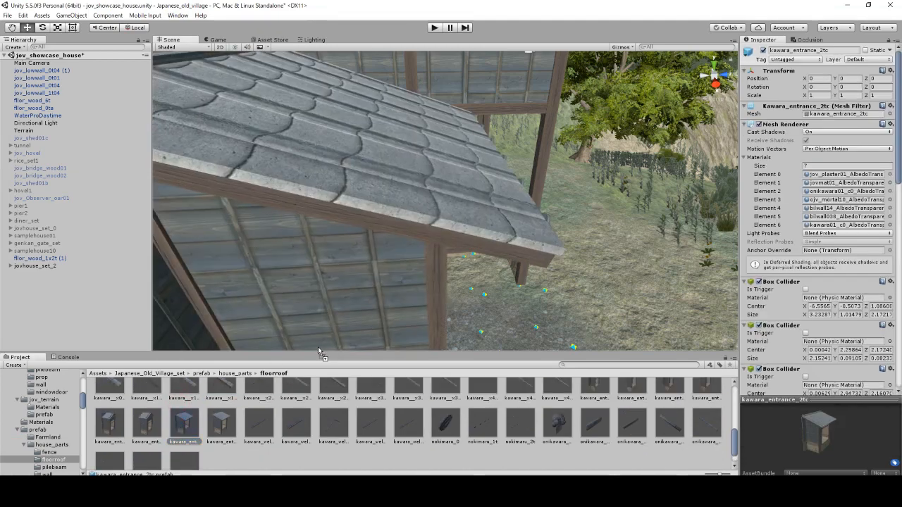
pyautogui.moveTo(317, 347); pyautogui.dragTo(426, 303, button='right')
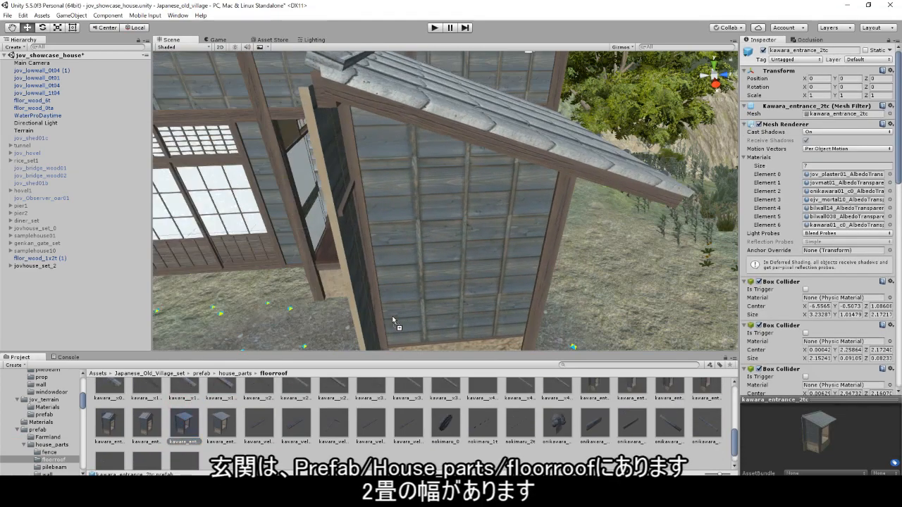
pyautogui.click(431, 298)
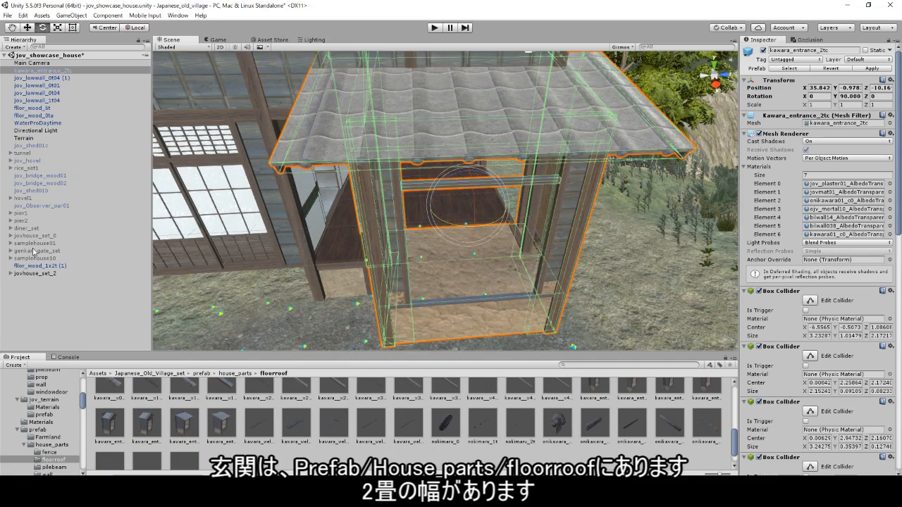
# Step: Locate the grid group that holds the house pillars and make kawara_entrance_2tc a child of jov_grid_v(z)
pyautogui.click(334, 273)
pyautogui.click(381, 231)
pyautogui.click(307, 223)
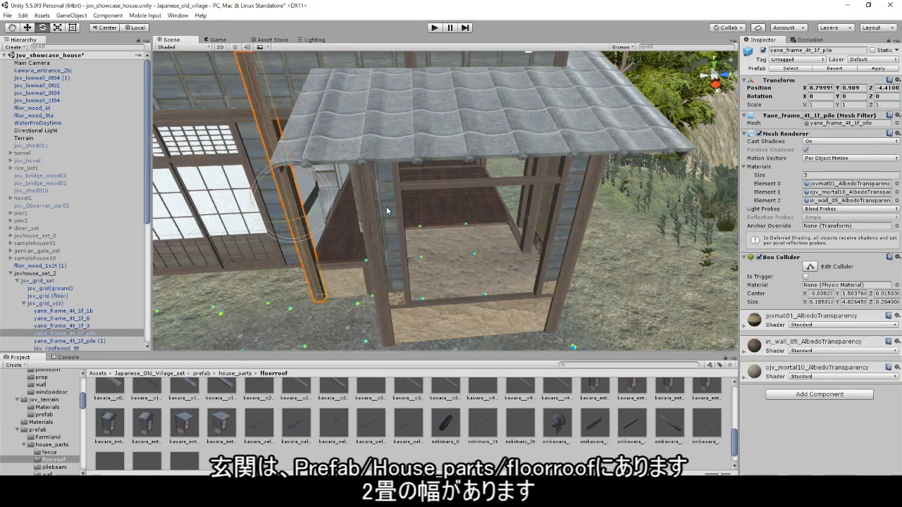
pyautogui.click(419, 133)
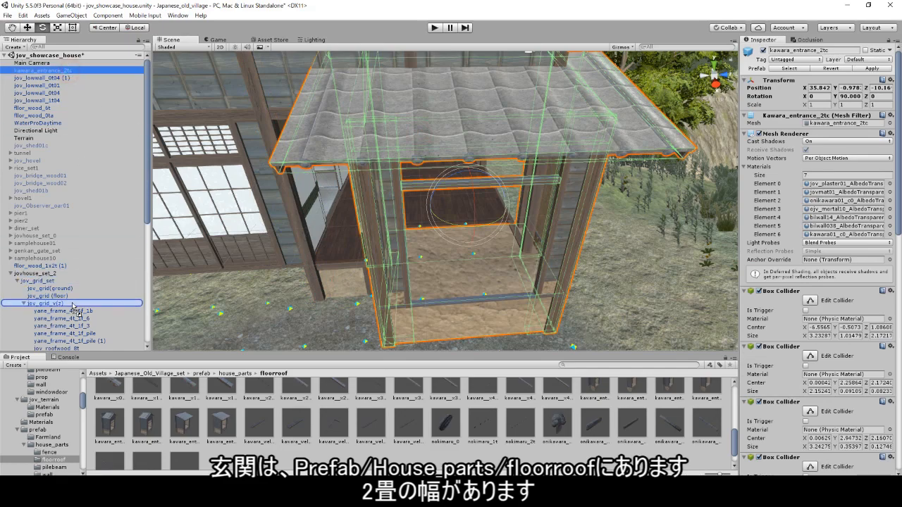
pyautogui.moveTo(73, 305); pyautogui.dragTo(72, 304)
# Step: Move kawara_entrance_2tc up to the house wall and set its position to X 8.8 and Z -2.2
pyautogui.press('w')
pyautogui.moveTo(475, 229); pyautogui.dragTo(419, 279)
pyautogui.moveTo(317, 236); pyautogui.dragTo(485, 203, button='middle')
pyautogui.scroll(3, 518, 292)
pyautogui.scroll(2, 486, 240)
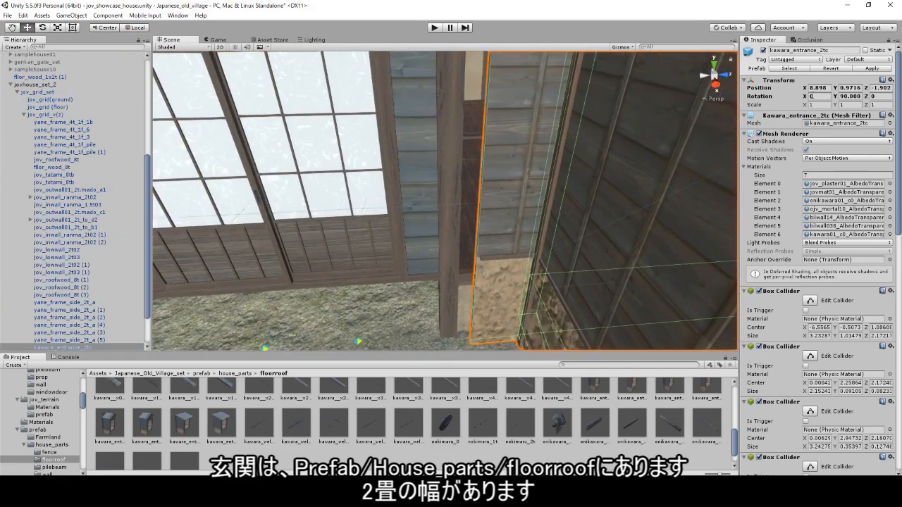
pyautogui.write('8.8')
pyautogui.click(880, 87)
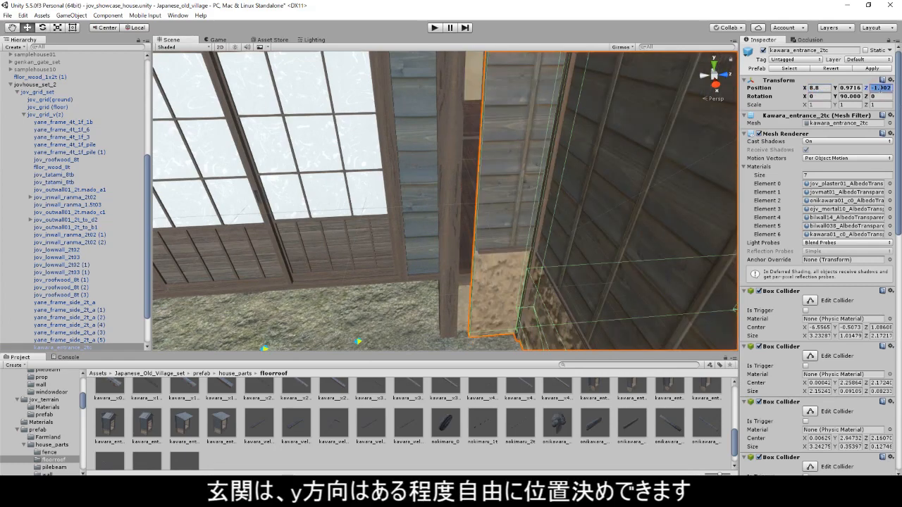
pyautogui.write('0')
pyautogui.write('2.8')
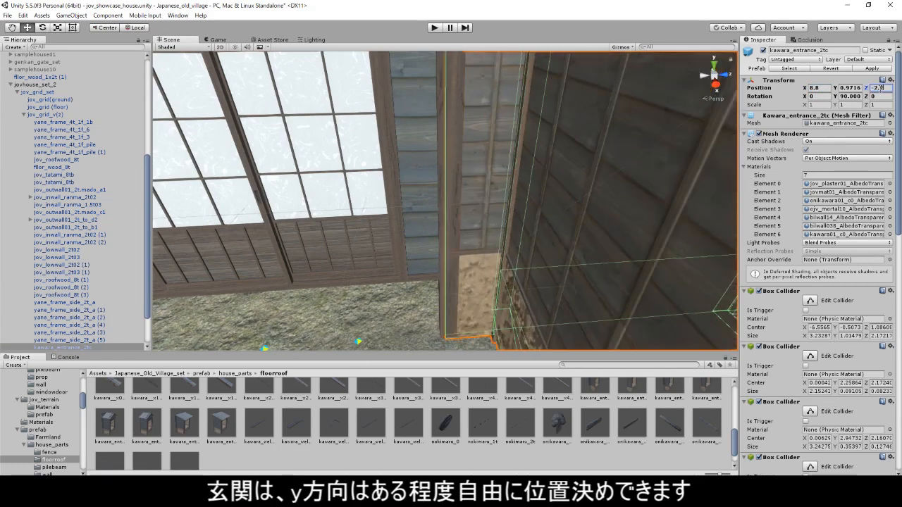
# Step: Lower kawara_entrance_2tc to about Y 0.145 and check its fit against the house wall and floor inside
pyautogui.moveTo(304, 218); pyautogui.dragTo(305, 256)
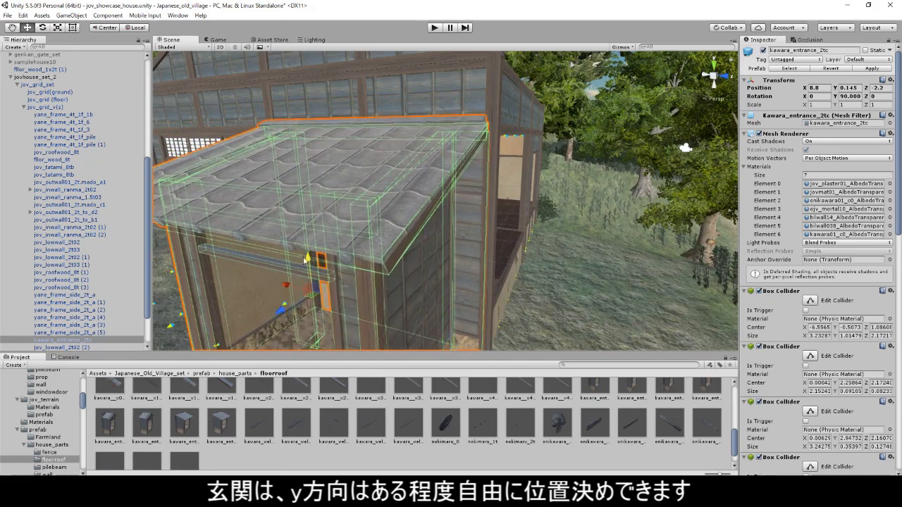
pyautogui.moveTo(331, 275); pyautogui.dragTo(395, 232, button='right')
pyautogui.moveTo(401, 282); pyautogui.dragTo(424, 202, button='middle')
pyautogui.moveTo(489, 137)
pyautogui.mouseDown()
pyautogui.moveTo(489, 129)
pyautogui.moveTo(492, 145)
pyautogui.mouseUp()
pyautogui.moveTo(592, 151); pyautogui.dragTo(407, 193, button='middle')
# Step: Lay fllor_wood_1ta panels side by side at ground level between the entrance and the raised wooden floor
pyautogui.click(146, 399)
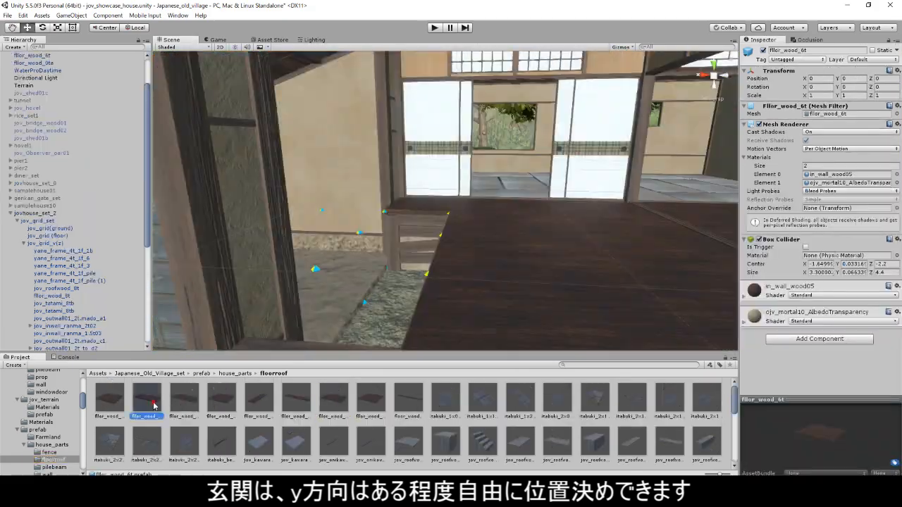
pyautogui.moveTo(348, 328); pyautogui.dragTo(393, 260)
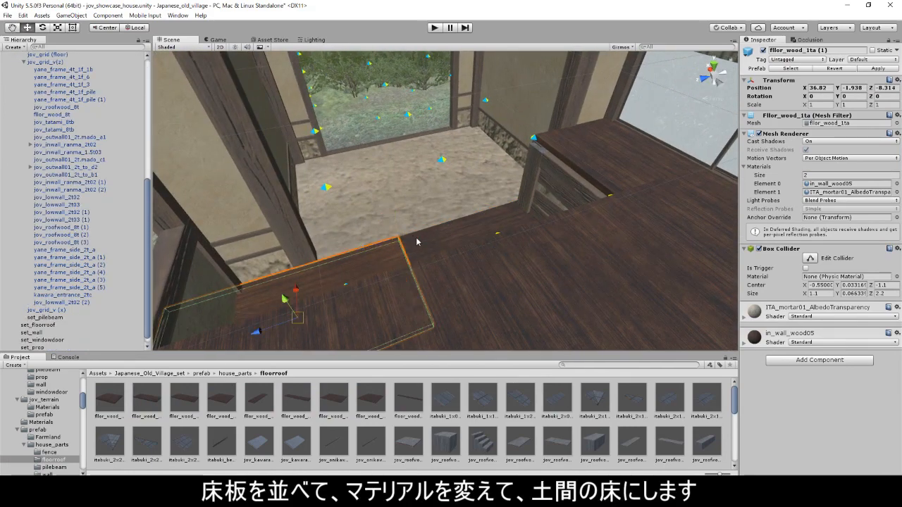
pyautogui.keyDown('shift'); pyautogui.click(417, 238); pyautogui.keyUp('shift')
pyautogui.moveTo(377, 293); pyautogui.dragTo(433, 280)
# Step: Apply the ojv_mortal10_AlbedoTransparency material to the lower fllor_wood_1ta panels to make an earthen floor
pyautogui.moveTo(433, 279); pyautogui.dragTo(419, 295, button='right')
pyautogui.moveTo(419, 296); pyautogui.dragTo(480, 262, button='middle')
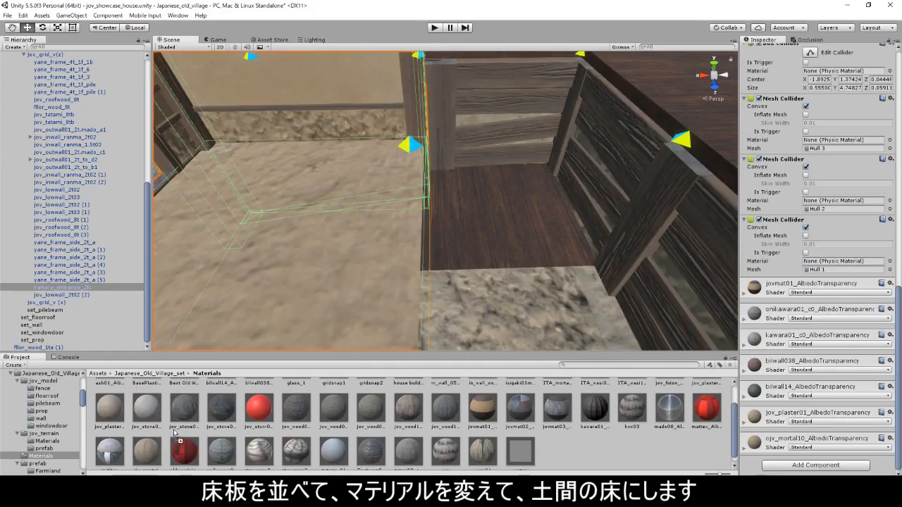
pyautogui.moveTo(146, 443); pyautogui.dragTo(444, 249)
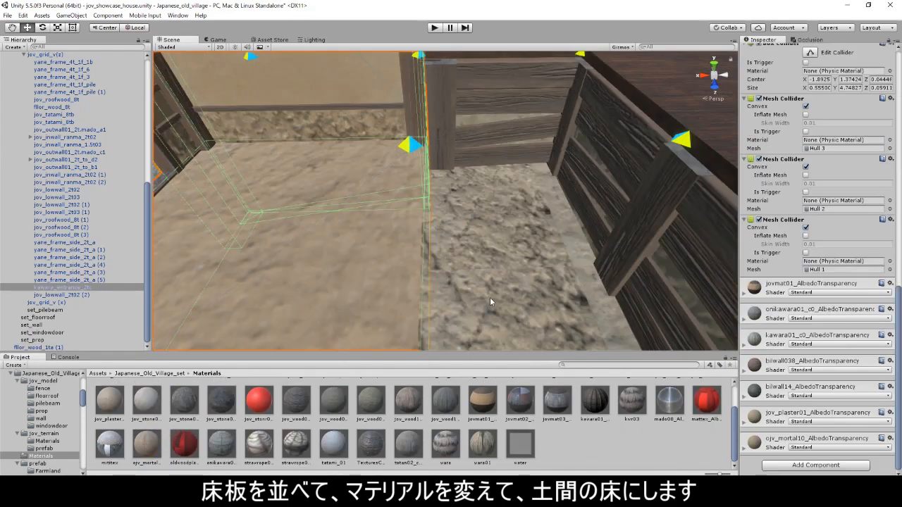
pyautogui.moveTo(490, 301); pyautogui.dragTo(538, 267, button='right')
pyautogui.click(530, 284)
pyautogui.keyDown('shift'); pyautogui.click(414, 264); pyautogui.keyUp('shift')
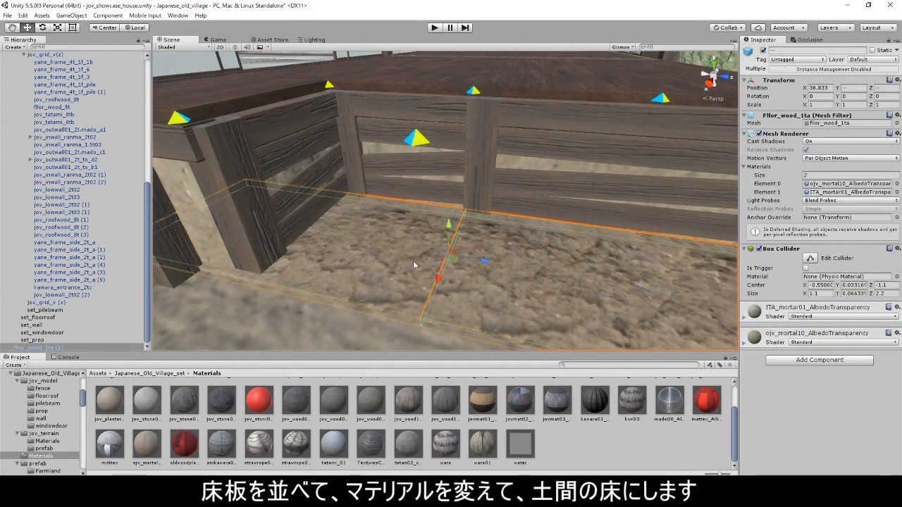
pyautogui.moveTo(413, 261); pyautogui.dragTo(437, 282, button='right')
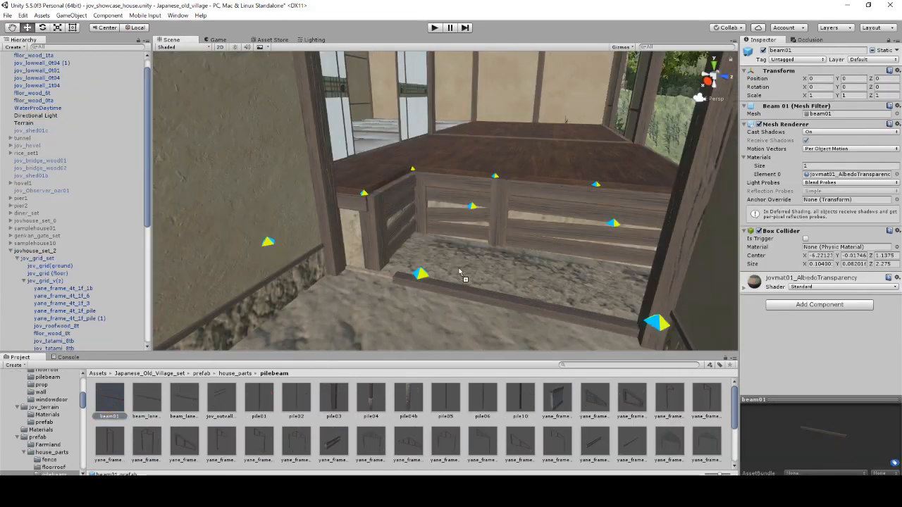
# Step: Lay a beam01 along the seam of the earthen floor, lengthened to about 1.296 on Z and lowered to Y -1.878
pyautogui.moveTo(459, 272); pyautogui.dragTo(361, 275)
pyautogui.moveTo(146, 404); pyautogui.dragTo(340, 290)
pyautogui.hotkey('ctrl', 'z')
pyautogui.press('r')
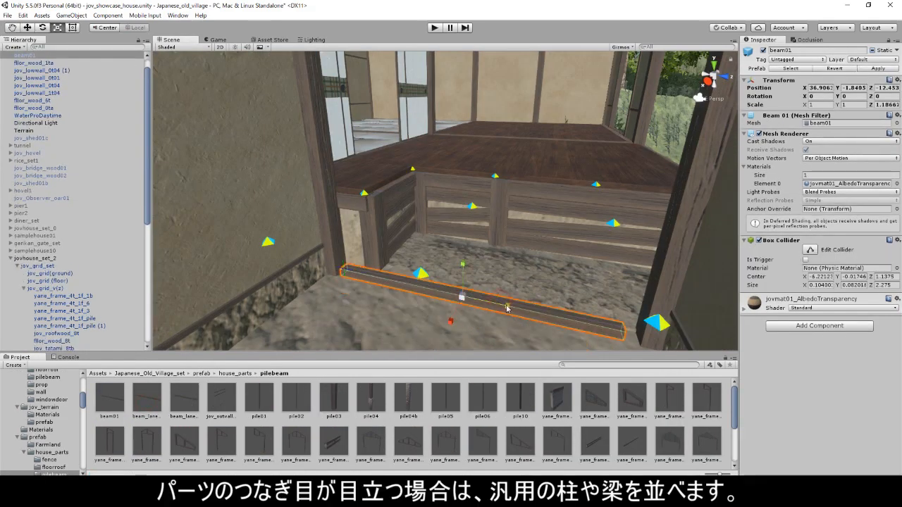
pyautogui.moveTo(465, 323); pyautogui.dragTo(452, 319)
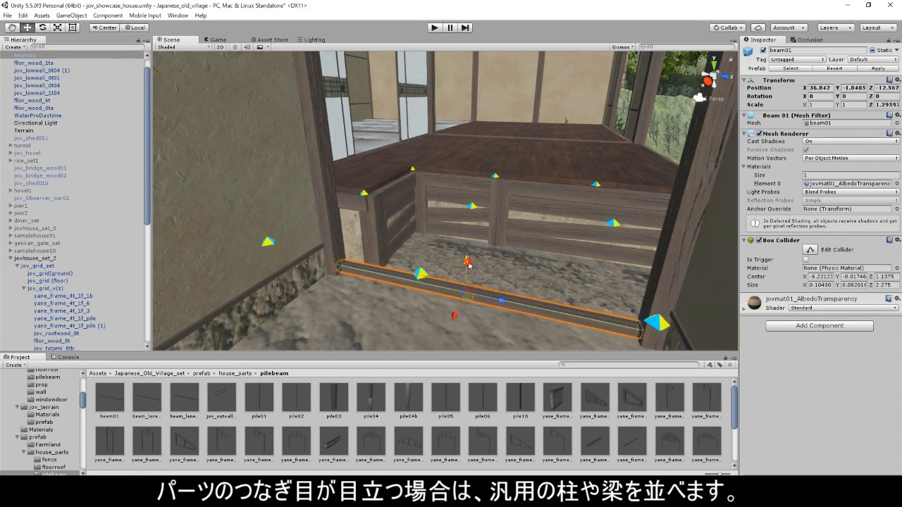
pyautogui.moveTo(469, 265); pyautogui.dragTo(467, 268)
# Step: Duplicate beam01 and fit the copy along the raised floor's front edge above the low walls, at about X 35.748, Y -0.954
pyautogui.moveTo(521, 293); pyautogui.dragTo(394, 310, button='right')
pyautogui.moveTo(422, 312); pyautogui.dragTo(323, 310, button='middle')
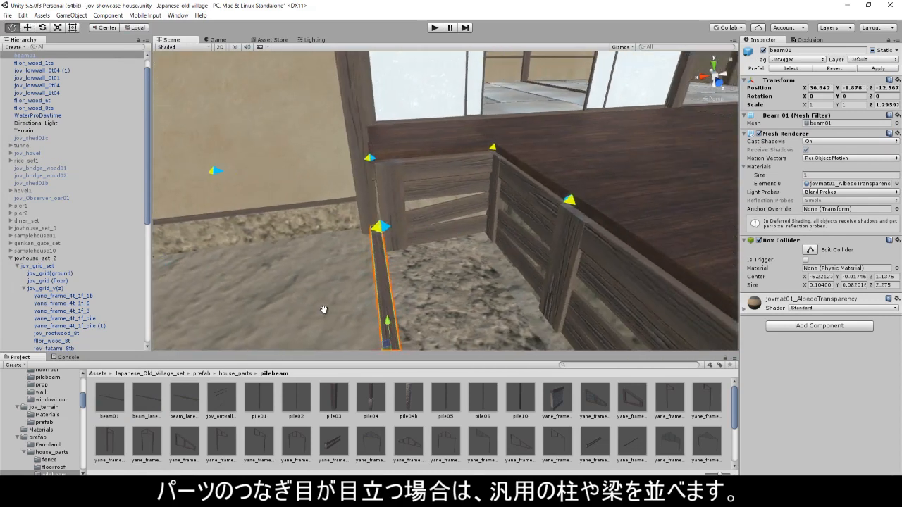
pyautogui.moveTo(479, 296); pyautogui.dragTo(430, 258, button='right')
pyautogui.moveTo(430, 257)
pyautogui.mouseDown(button='middle')
pyautogui.moveTo(425, 243)
pyautogui.moveTo(428, 267)
pyautogui.mouseUp(button='middle')
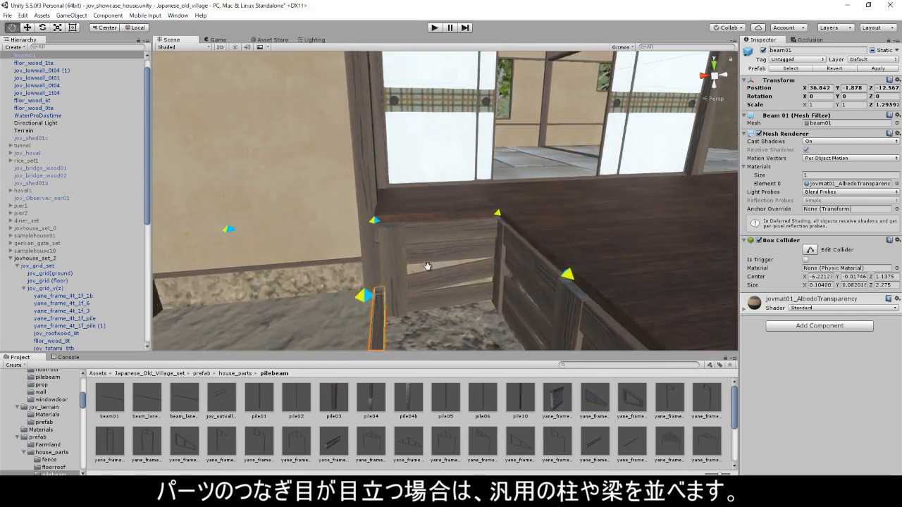
pyautogui.moveTo(427, 266); pyautogui.dragTo(416, 281, button='right')
pyautogui.hotkey('ctrl', 'd')
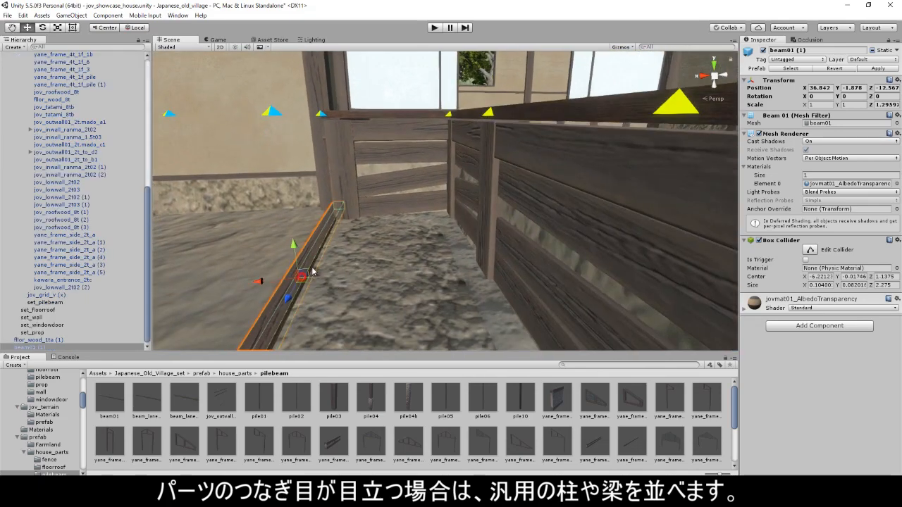
pyautogui.moveTo(304, 274); pyautogui.dragTo(482, 110)
pyautogui.keyDown('alt'); pyautogui.moveTo(367, 198); pyautogui.dragTo(565, 274); pyautogui.keyUp('alt')
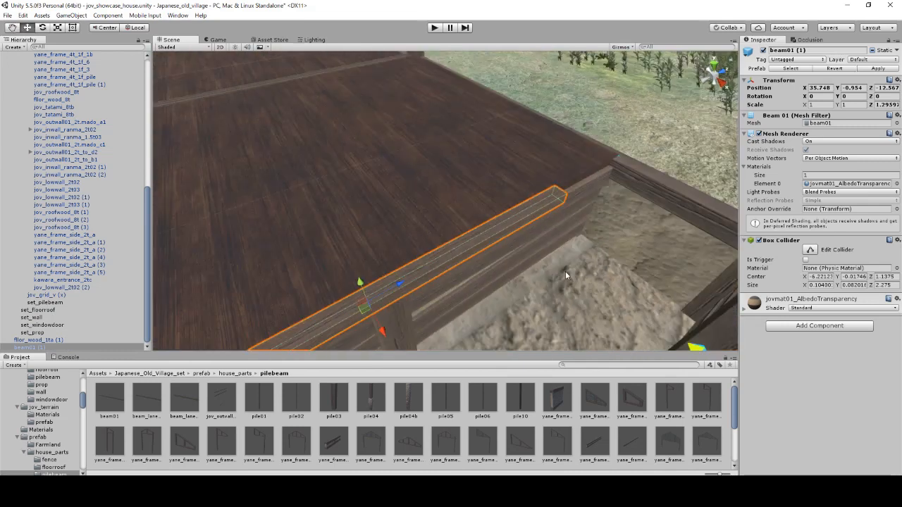
pyautogui.moveTo(565, 272); pyautogui.dragTo(541, 272, button='middle')
# Step: Shorten beam01 (2) to about 0.397 on Z, rotate it to -90° about Y and set it on the short side low wall
pyautogui.keyDown('alt'); pyautogui.moveTo(499, 267); pyautogui.dragTo(616, 276); pyautogui.keyUp('alt')
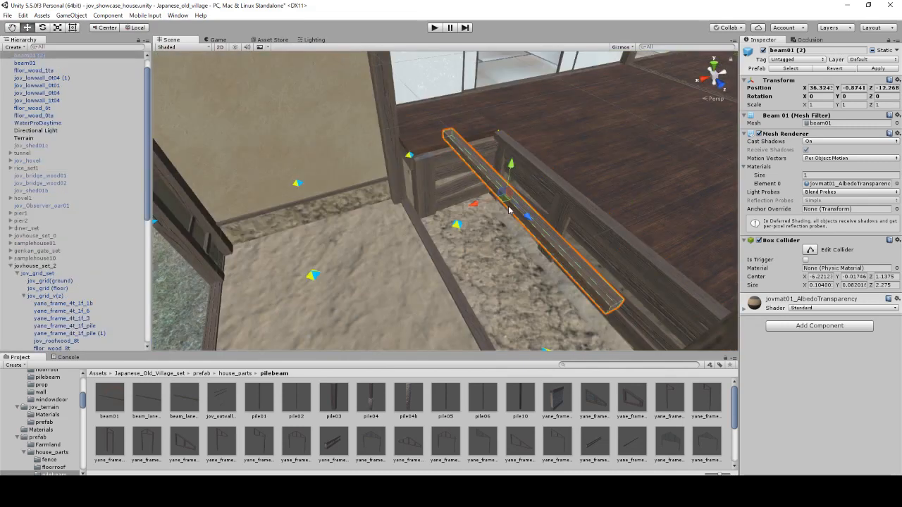
pyautogui.scroll(-1, 456, 403)
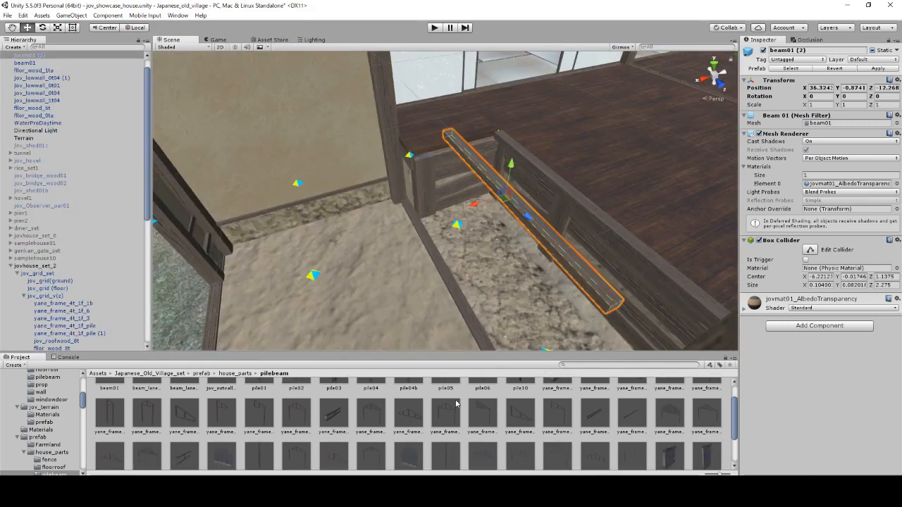
pyautogui.scroll(-2, 455, 404)
pyautogui.scroll(3, 487, 169)
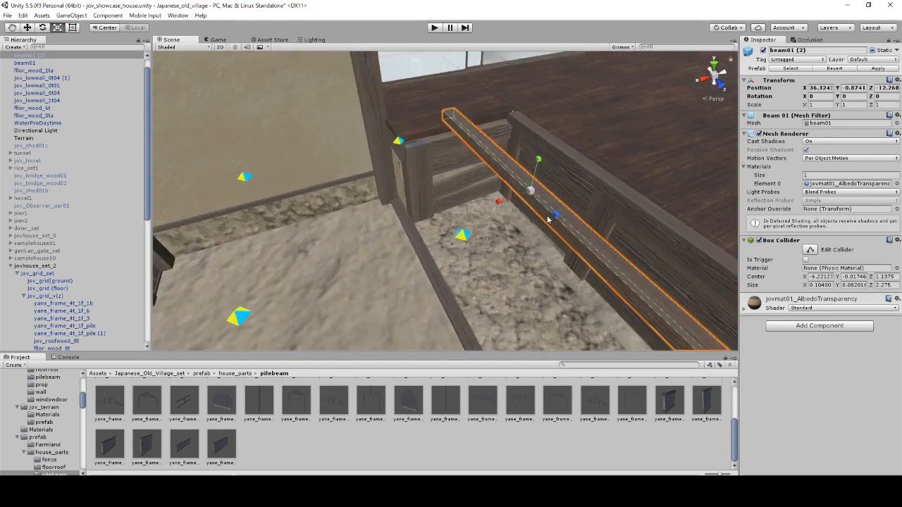
pyautogui.moveTo(548, 220); pyautogui.dragTo(652, 220)
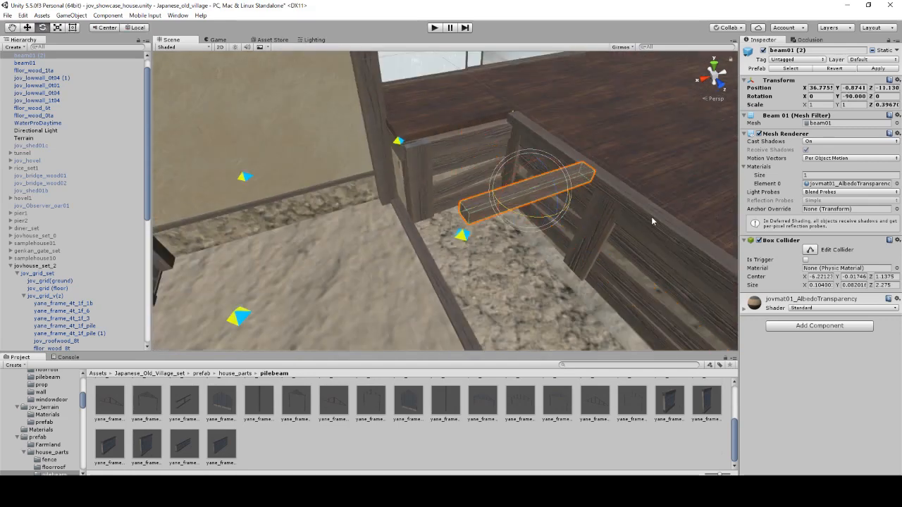
pyautogui.moveTo(538, 204); pyautogui.dragTo(458, 138)
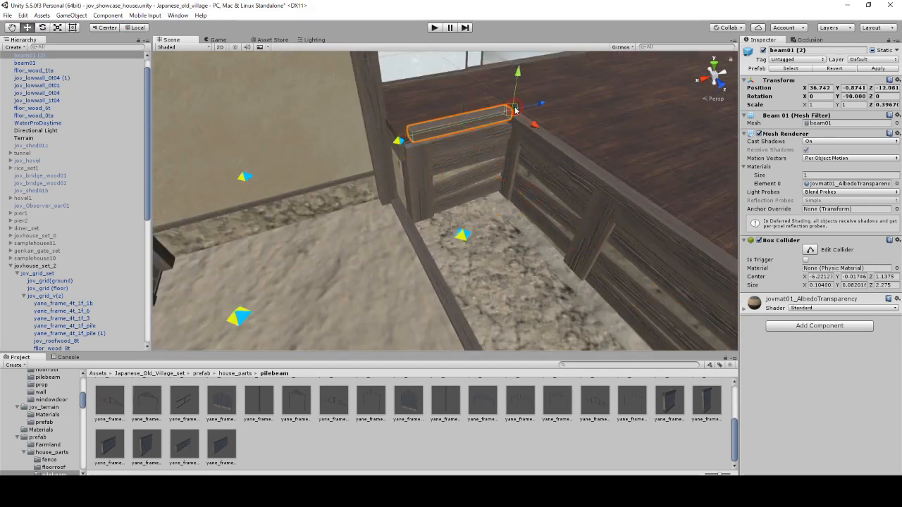
pyautogui.moveTo(515, 109); pyautogui.dragTo(518, 109)
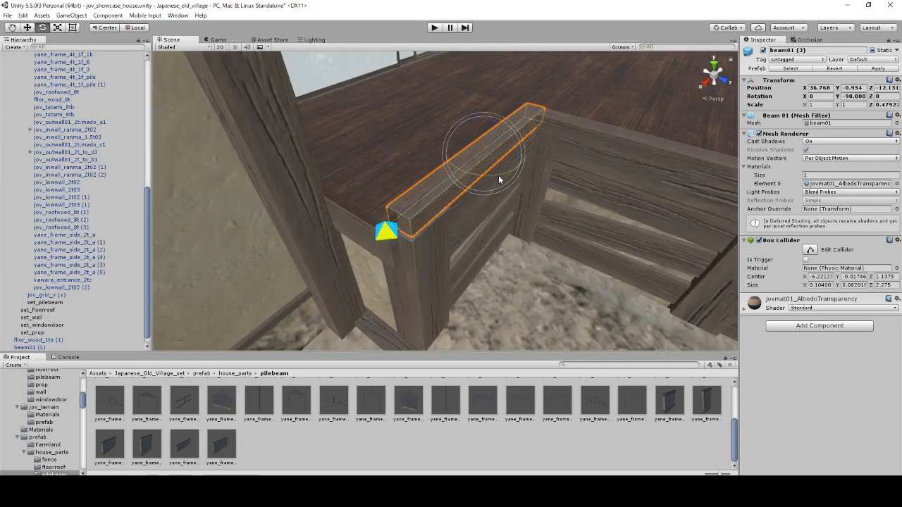
# Step: Turn beam01 (3) back to 0° about Y and fit it between the low wall's outer corner and the house pillar
pyautogui.keyDown('ctrl'); pyautogui.moveTo(499, 176); pyautogui.dragTo(395, 174); pyautogui.keyUp('ctrl')
pyautogui.press('w')
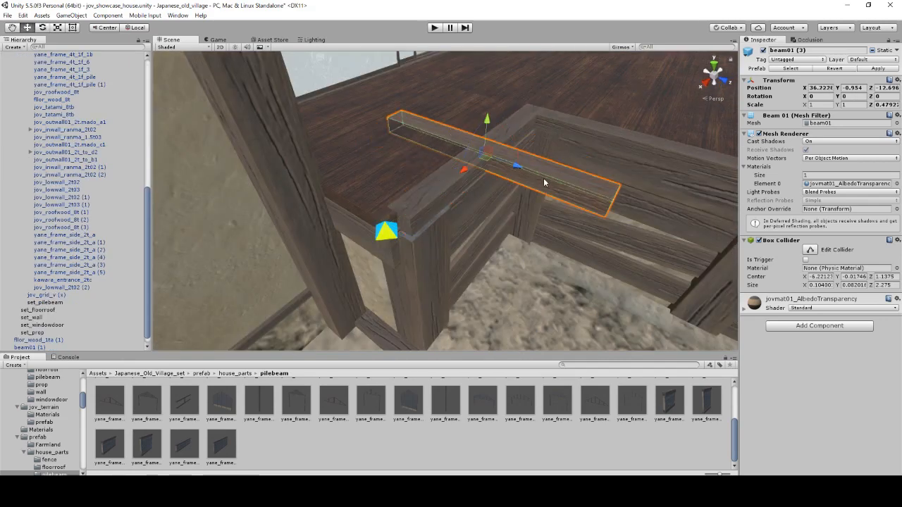
pyautogui.moveTo(483, 161); pyautogui.dragTo(297, 188)
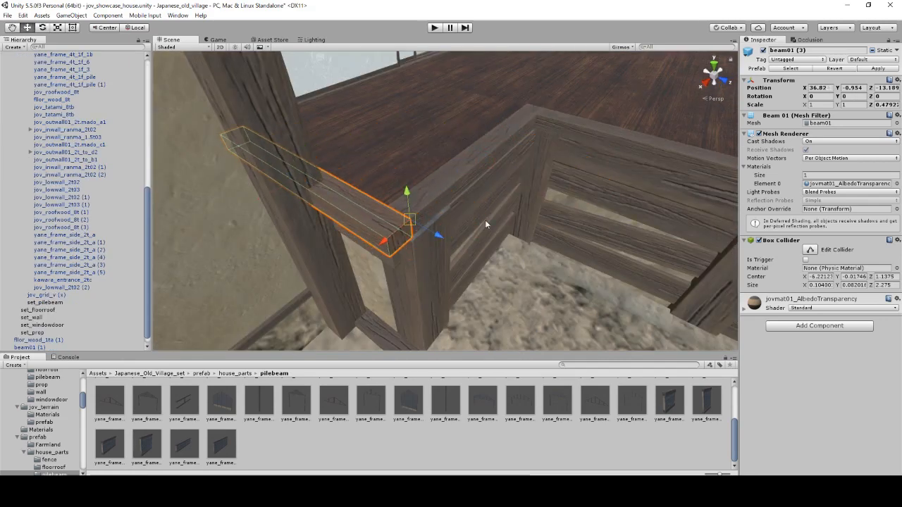
# Step: Add the hikido05ar and hikido07br sliding doors as children of kawara_entrance_2tc and move them to the front opening at Z 2.082
pyautogui.click(223, 443)
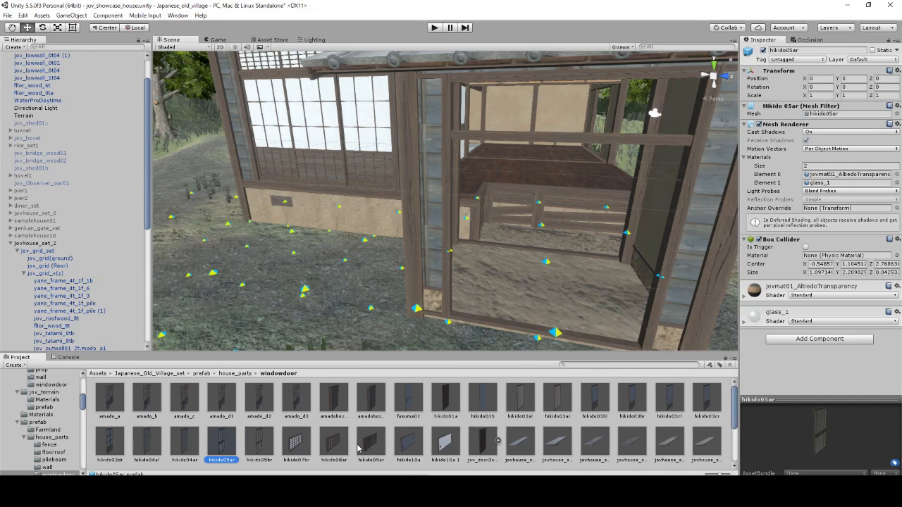
pyautogui.keyDown('ctrl'); pyautogui.click(296, 442); pyautogui.keyUp('ctrl')
pyautogui.click(417, 282)
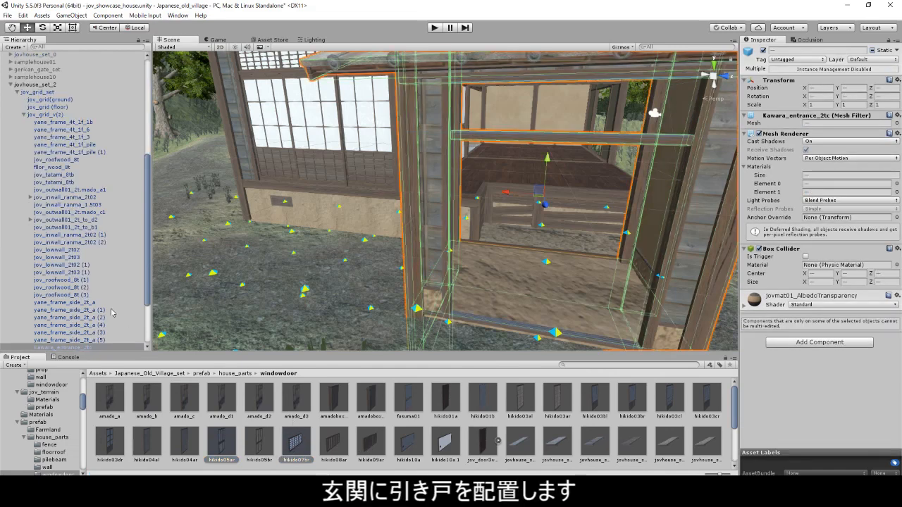
pyautogui.moveTo(112, 312); pyautogui.dragTo(93, 299)
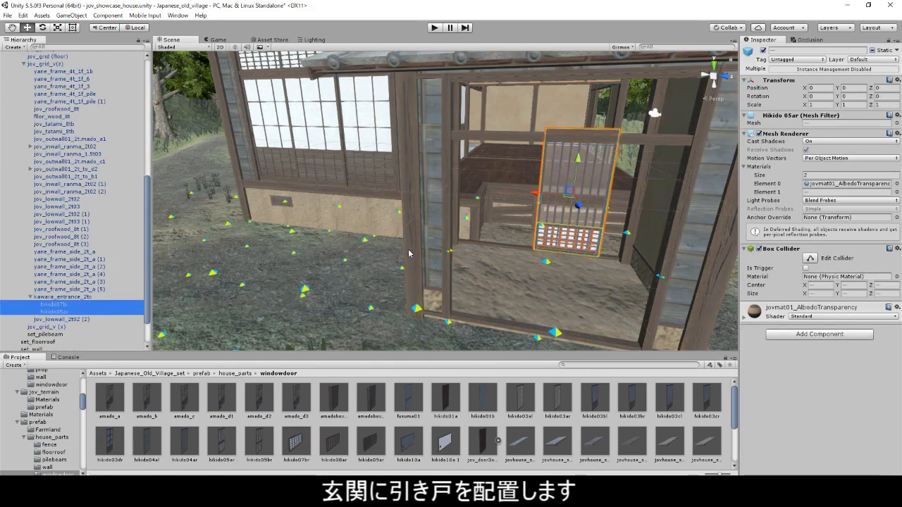
pyautogui.moveTo(579, 212); pyautogui.dragTo(581, 250)
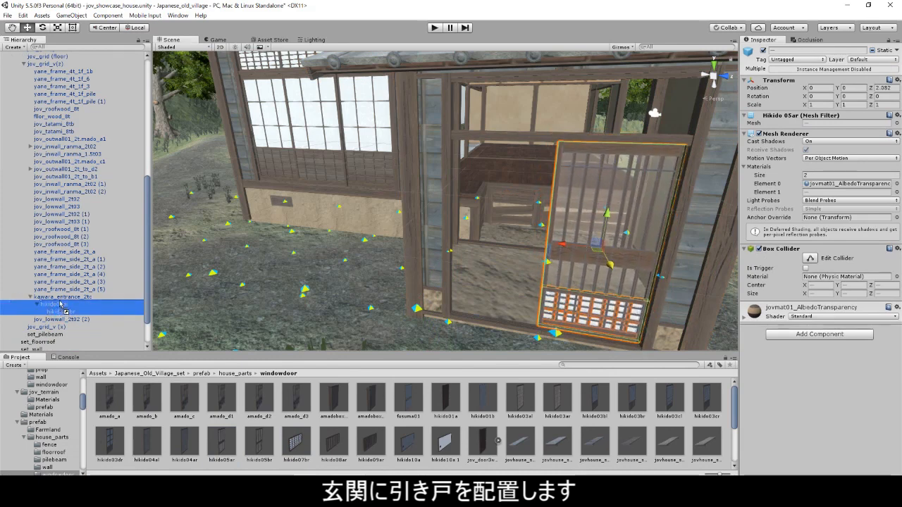
# Step: Slide the hikido05ar door flush against the entrance's side pillar at about X 1.083
pyautogui.click(62, 311)
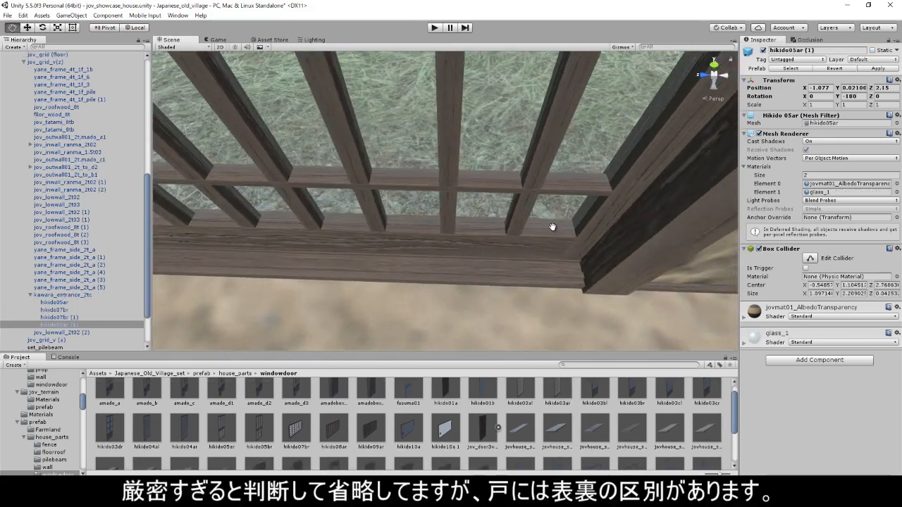
pyautogui.moveTo(553, 221); pyautogui.dragTo(545, 236, button='middle')
pyautogui.moveTo(498, 238); pyautogui.dragTo(500, 240)
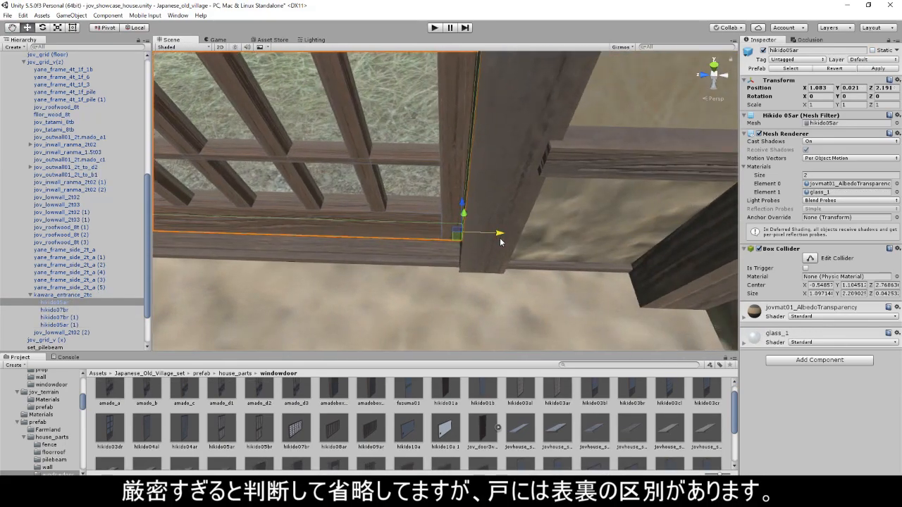
pyautogui.moveTo(500, 242); pyautogui.dragTo(465, 258, button='right')
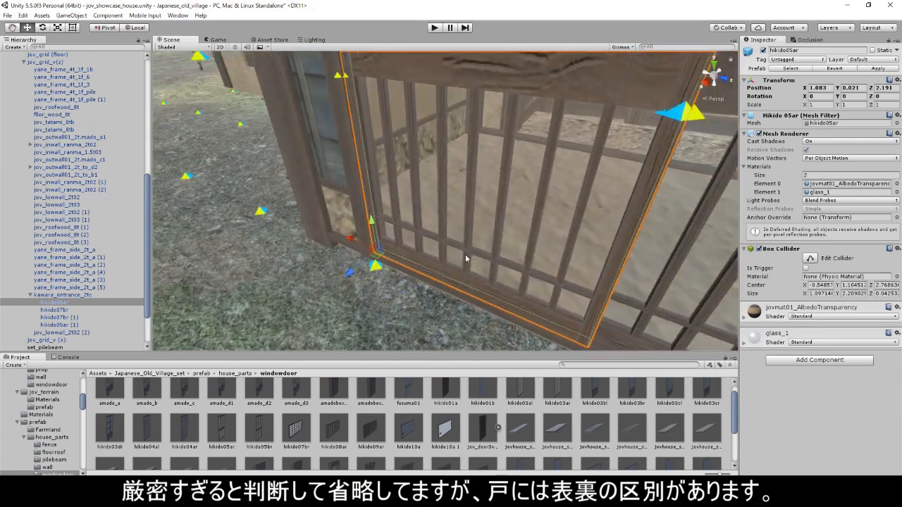
# Step: Turn on scene lighting and examine the assembled entrance and the house's outer walls
pyautogui.scroll(-10, 458, 254)
pyautogui.keyDown('alt'); pyautogui.moveTo(504, 187); pyautogui.dragTo(496, 151); pyautogui.keyUp('alt')
pyautogui.moveTo(496, 151); pyautogui.dragTo(507, 188, button='middle')
pyautogui.click(235, 47)
pyautogui.moveTo(386, 215); pyautogui.dragTo(220, 256, button='right')
pyautogui.moveTo(220, 256); pyautogui.dragTo(399, 323, button='middle')
pyautogui.moveTo(399, 323); pyautogui.dragTo(485, 236, button='right')
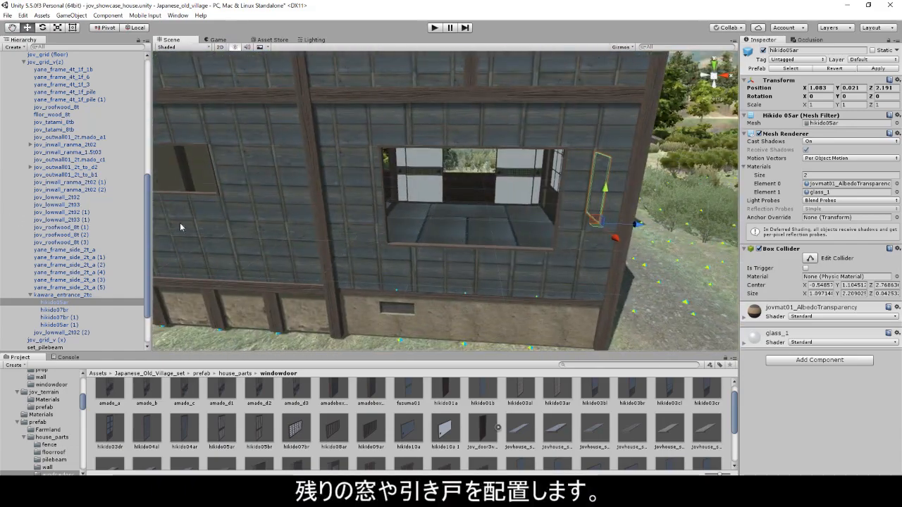
# Step: Try to add the hikido09ar prefab as a child of the jov_outwall01_2t.mado_a1 wall with the small window opening
pyautogui.moveTo(431, 264); pyautogui.dragTo(472, 251, button='right')
pyautogui.click(472, 250)
pyautogui.click(353, 227)
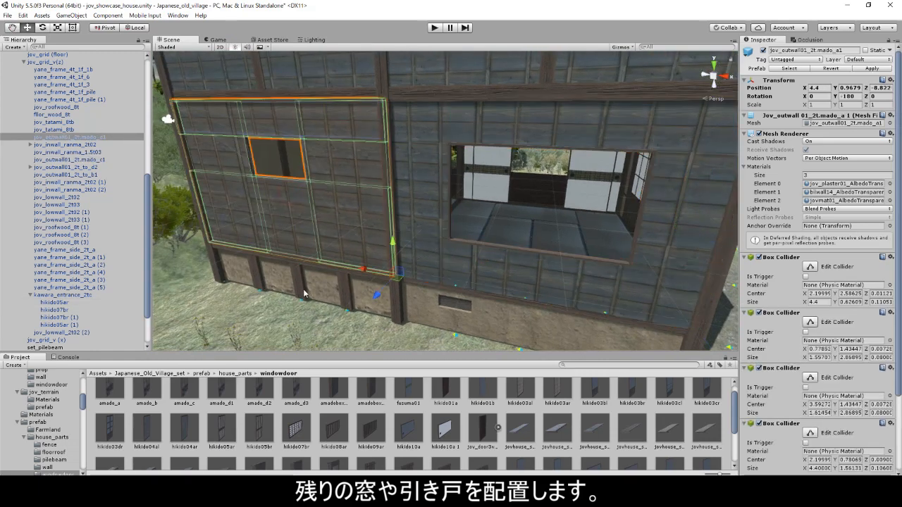
pyautogui.scroll(-1, 345, 433)
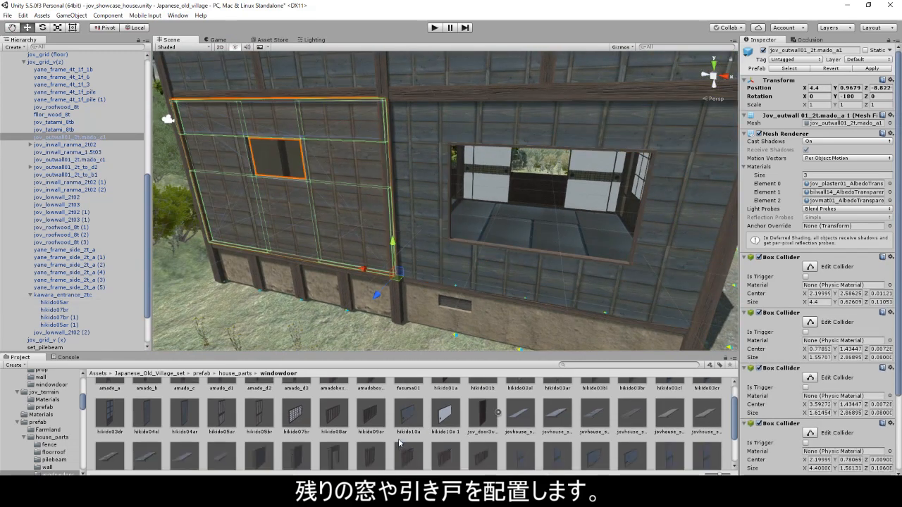
pyautogui.moveTo(372, 417); pyautogui.dragTo(71, 137)
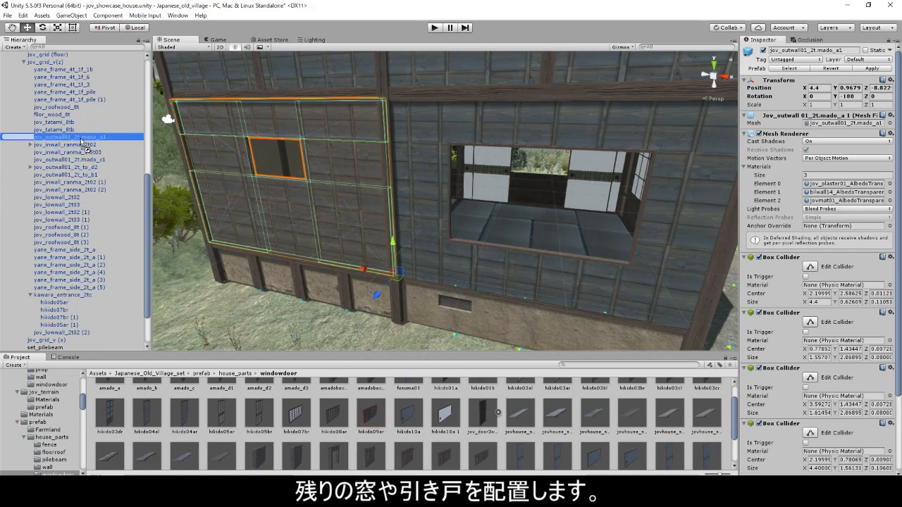
# Step: Add window_a01 as a child of jov_outwall01_2t.mado_a1 and fit it over the small opening at X 2.793, Y 1.542, Z -0.017
pyautogui.moveTo(365, 245); pyautogui.dragTo(258, 168)
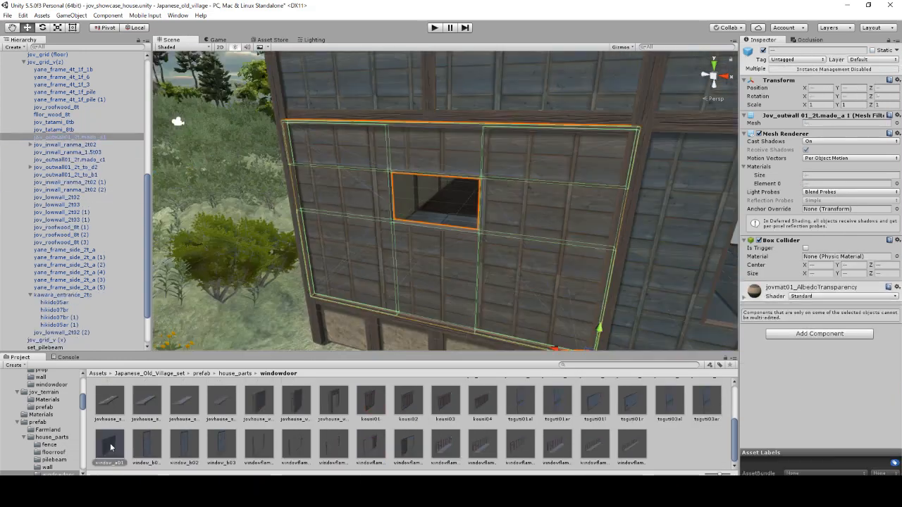
pyautogui.moveTo(109, 444); pyautogui.dragTo(81, 123)
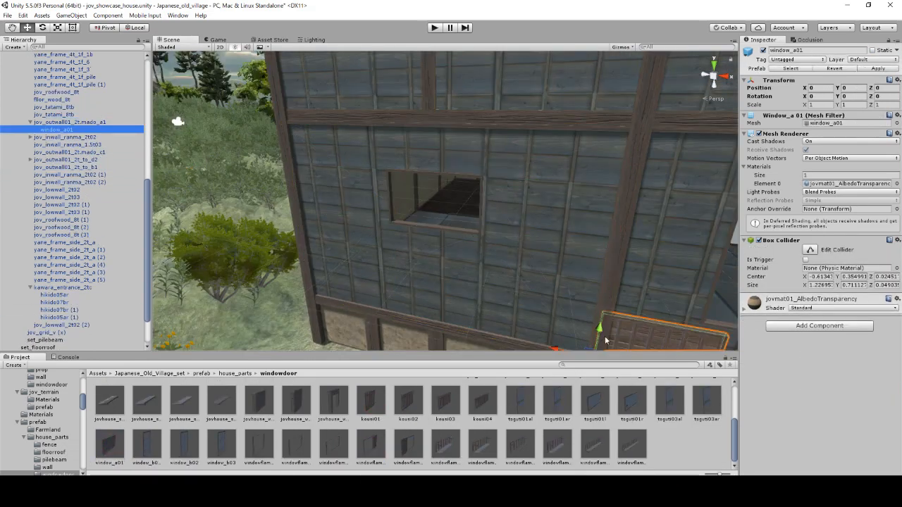
pyautogui.moveTo(611, 229); pyautogui.dragTo(394, 317)
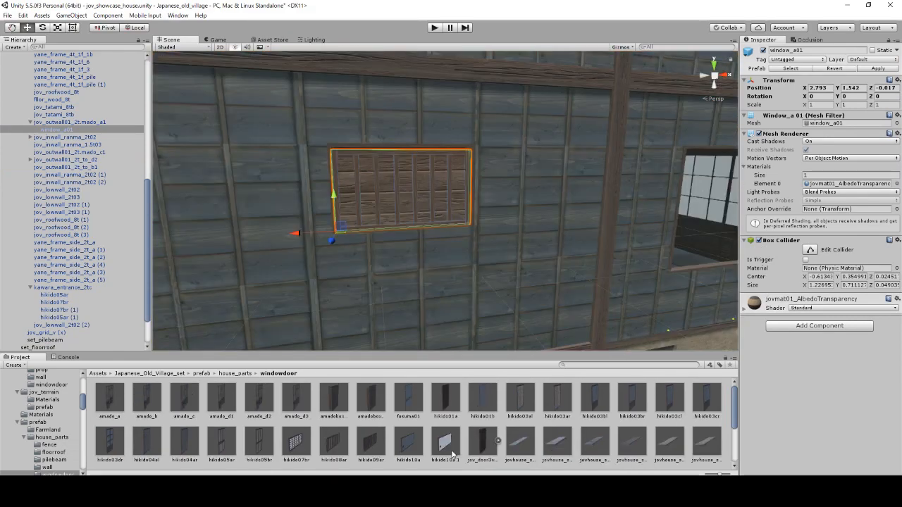
# Step: Mount the kousi01 lattice over the small window in the jov_outwall01_2t.mado_a1 wall
pyautogui.scroll(2, 452, 454)
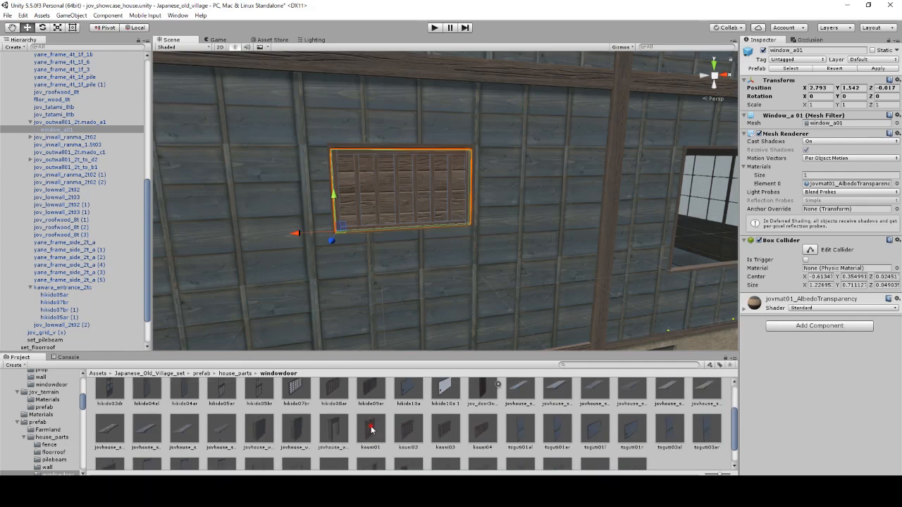
pyautogui.moveTo(372, 429); pyautogui.dragTo(405, 193)
pyautogui.keyDown('alt'); pyautogui.moveTo(405, 193); pyautogui.dragTo(506, 258); pyautogui.keyUp('alt')
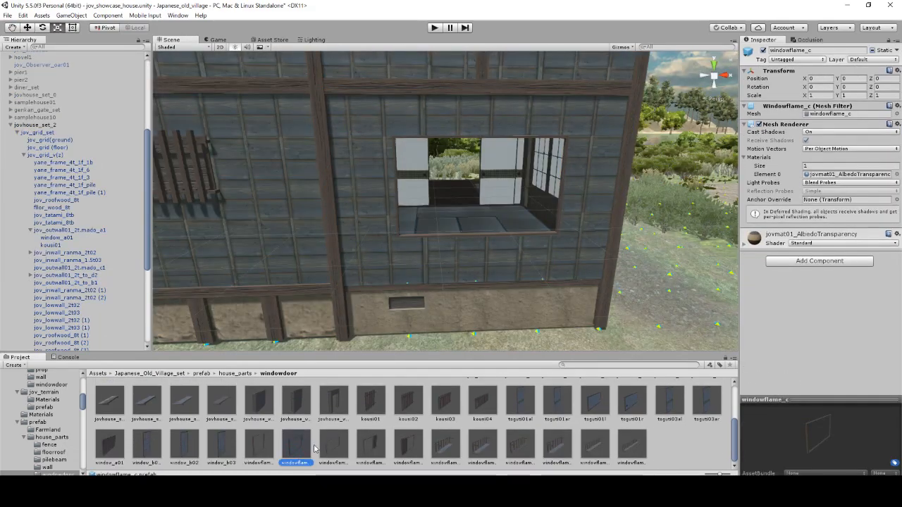
# Step: Place the windowflame_c frame near the large window opening and make it a child of the jov_outwall01_2t.mado_c1 wall
pyautogui.moveTo(315, 449); pyautogui.dragTo(369, 247)
pyautogui.scroll(3, 369, 246)
pyautogui.keyDown('ctrl'); pyautogui.click(348, 251); pyautogui.keyUp('ctrl')
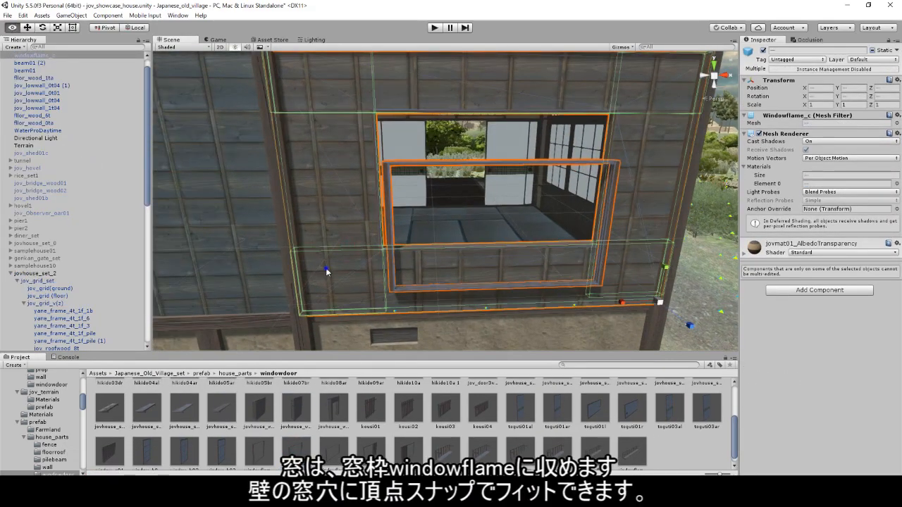
pyautogui.moveTo(325, 268); pyautogui.dragTo(421, 275, button='right')
pyautogui.scroll(-5, 100, 295)
pyautogui.moveTo(61, 276); pyautogui.dragTo(60, 276)
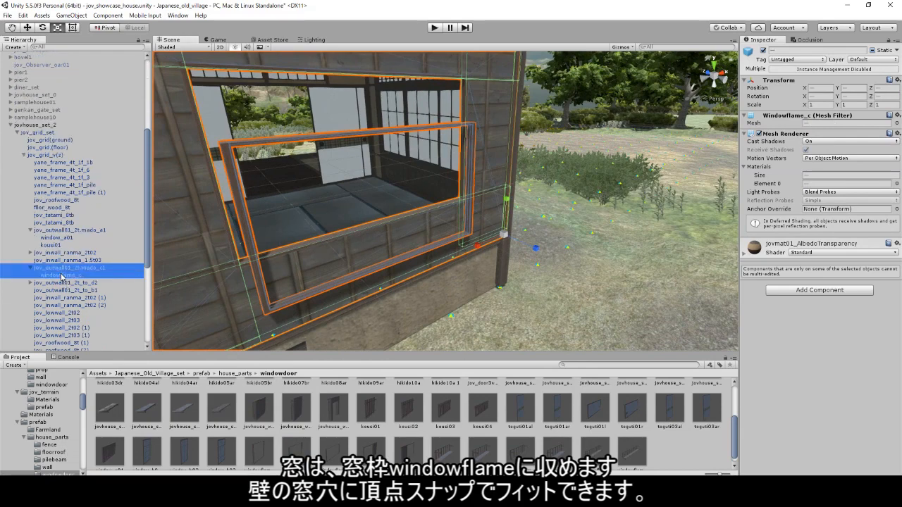
pyautogui.click(61, 274)
# Step: Vertex-snap the windowflame_c frame into the large window opening at about X 0.924, Y 0.783, Z -0.044
pyautogui.scroll(3, 239, 294)
pyautogui.moveTo(286, 296); pyautogui.dragTo(432, 272, button='middle')
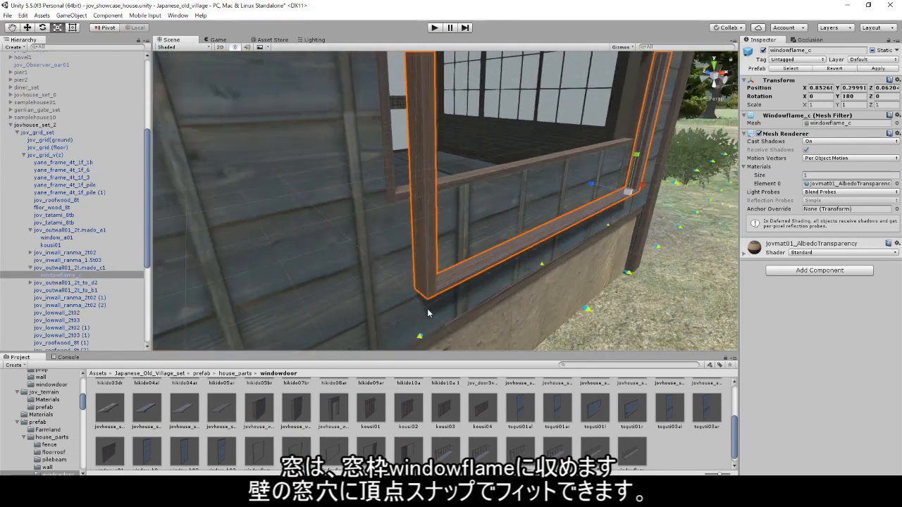
pyautogui.press('v')
pyautogui.moveTo(427, 301); pyautogui.dragTo(398, 197)
pyautogui.moveTo(414, 199); pyautogui.dragTo(452, 242, button='right')
pyautogui.moveTo(452, 242); pyautogui.dragTo(430, 303, button='middle')
pyautogui.moveTo(296, 280); pyautogui.dragTo(211, 279, button='right')
pyautogui.moveTo(212, 279); pyautogui.dragTo(379, 249, button='middle')
pyautogui.moveTo(379, 249); pyautogui.dragTo(607, 244, button='right')
pyautogui.scroll(-5, 502, 277)
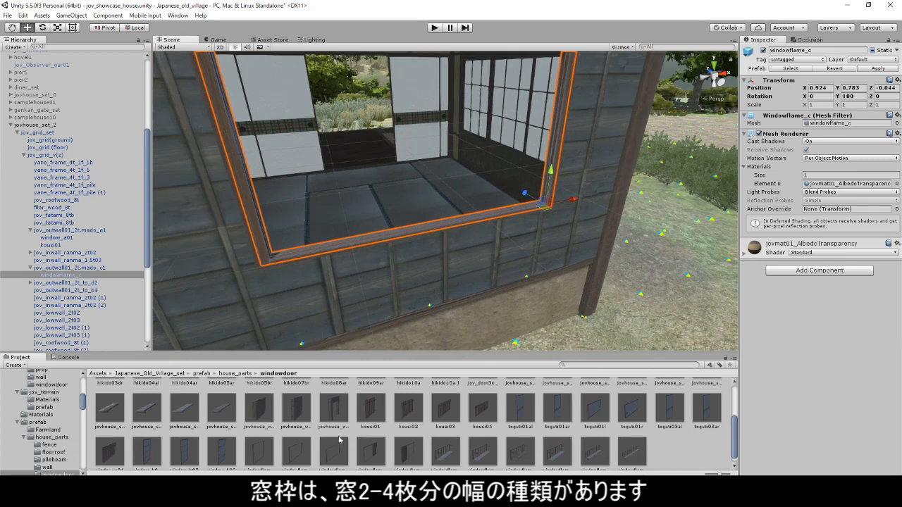
# Step: Compare the window_b prefabs and add window_b03 as a child of the windowflame_c frame
pyautogui.click(188, 457)
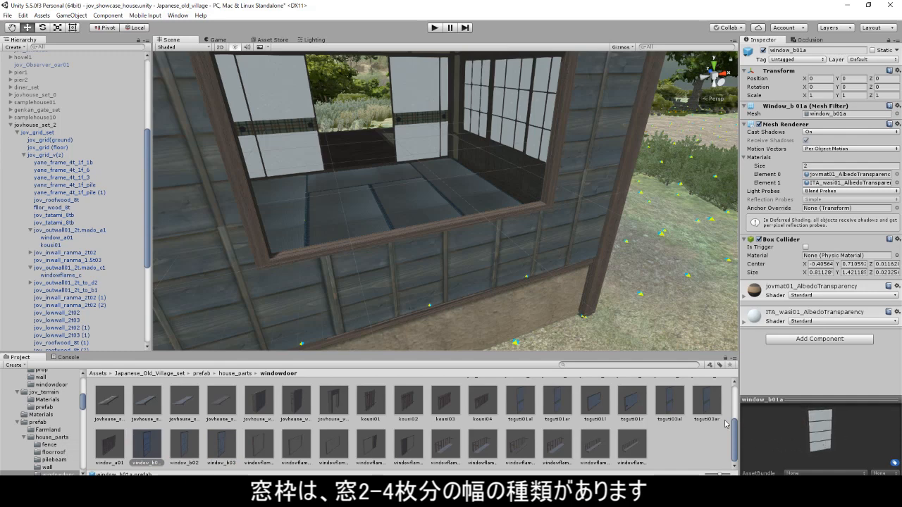
pyautogui.click(216, 449)
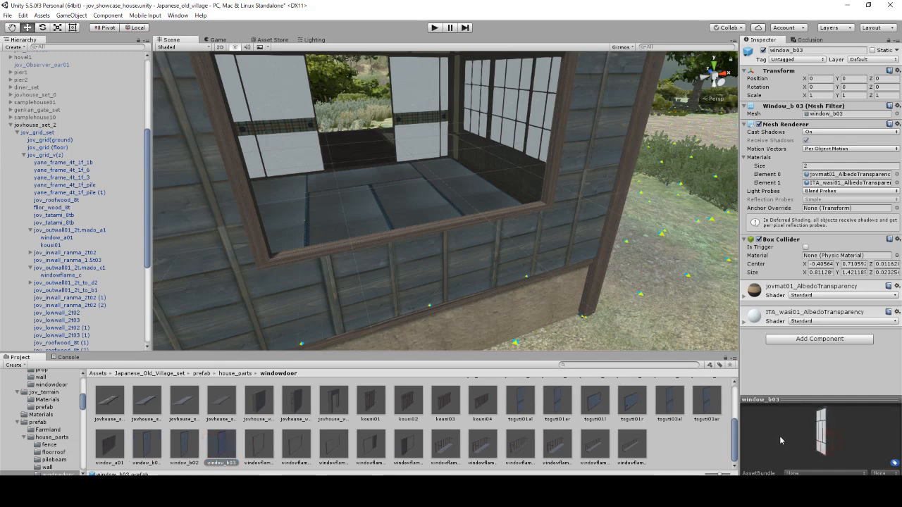
pyautogui.keyDown('ctrl'); pyautogui.click(299, 249); pyautogui.keyUp('ctrl')
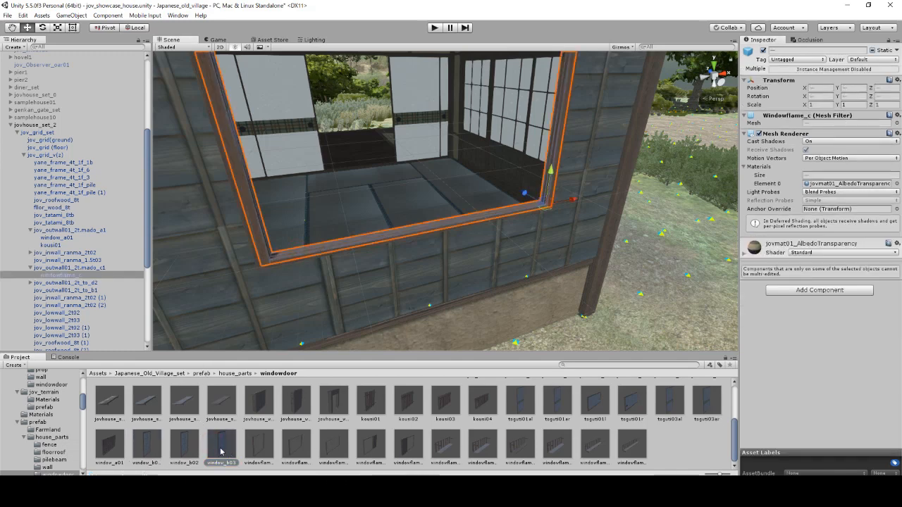
pyautogui.moveTo(81, 279); pyautogui.dragTo(81, 277)
# Step: Fit the window_b03 pane into the lower corner of the windowflame_c frame at about X -0.065, Y 0.057
pyautogui.scroll(6, 566, 215)
pyautogui.moveTo(566, 216); pyautogui.dragTo(451, 247, button='middle')
pyautogui.scroll(3, 606, 242)
pyautogui.moveTo(638, 247)
pyautogui.mouseDown()
pyautogui.moveTo(626, 235)
pyautogui.moveTo(650, 245)
pyautogui.mouseUp()
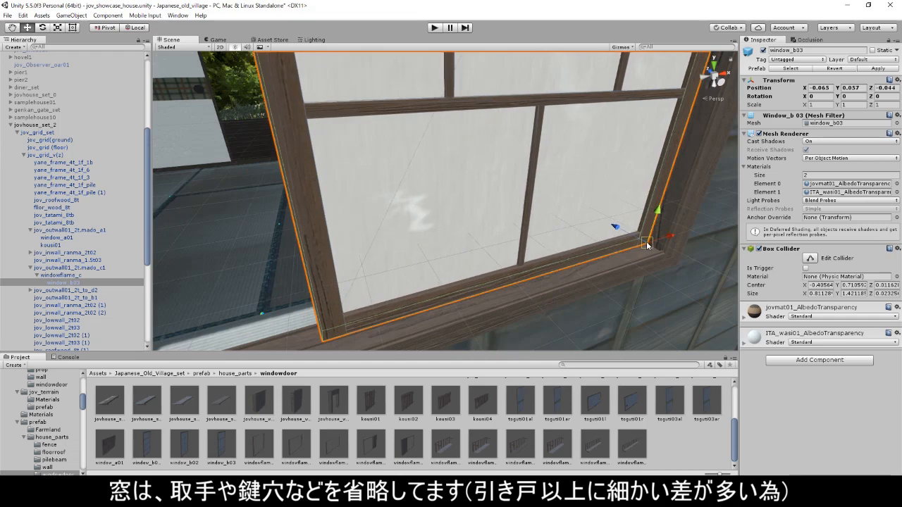
pyautogui.moveTo(649, 244); pyautogui.dragTo(662, 218, button='middle')
pyautogui.moveTo(663, 218); pyautogui.dragTo(557, 201, button='right')
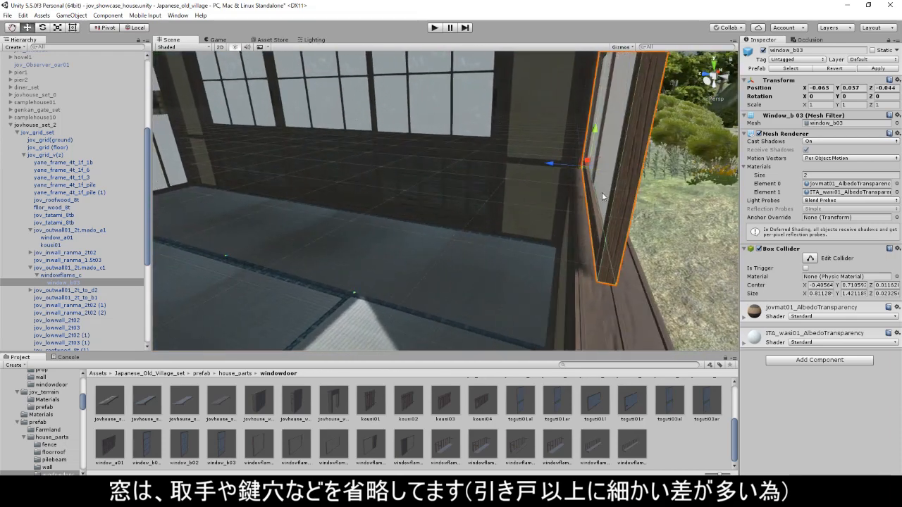
pyautogui.moveTo(464, 277); pyautogui.dragTo(403, 260, button='right')
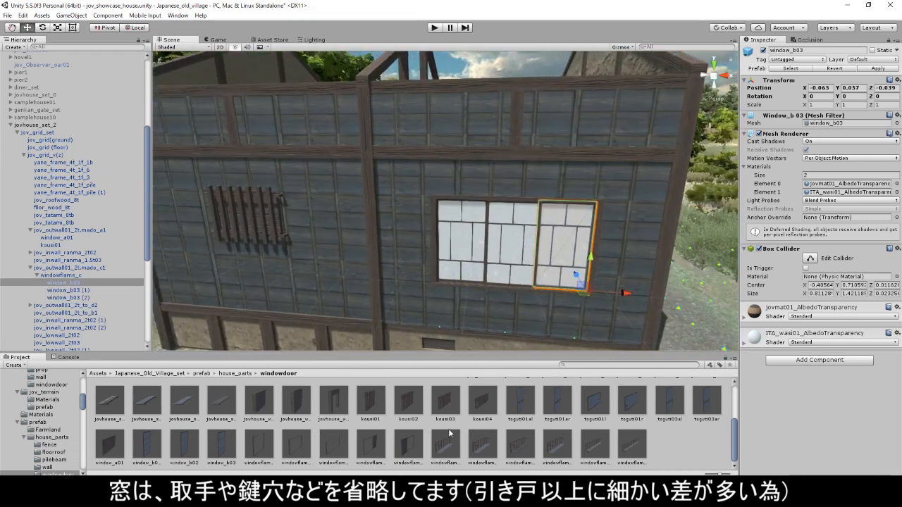
# Step: Compare the windowflameout prefabs and place the windowflameout03a railing against the lower part of the large window
pyautogui.click(482, 445)
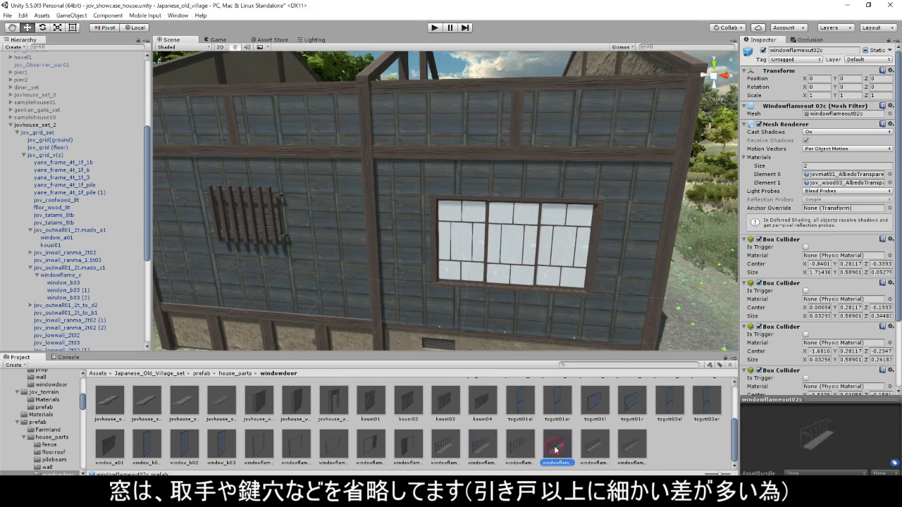
pyautogui.moveTo(552, 447); pyautogui.dragTo(451, 306)
pyautogui.scroll(4, 628, 303)
pyautogui.moveTo(506, 289); pyautogui.dragTo(494, 270)
pyautogui.moveTo(405, 278)
pyautogui.keyDown('alt'); pyautogui.mouseDown()
pyautogui.moveTo(330, 287)
pyautogui.moveTo(409, 288)
pyautogui.mouseUp(); pyautogui.keyUp('alt')
pyautogui.moveTo(488, 293); pyautogui.dragTo(363, 256)
# Step: Move the windowflameout03a railing into the jov_grid_v(z) group beside the jov_outwall01_2t.mado_c1 wall
pyautogui.keyDown('shift'); pyautogui.click(363, 256); pyautogui.keyUp('shift')
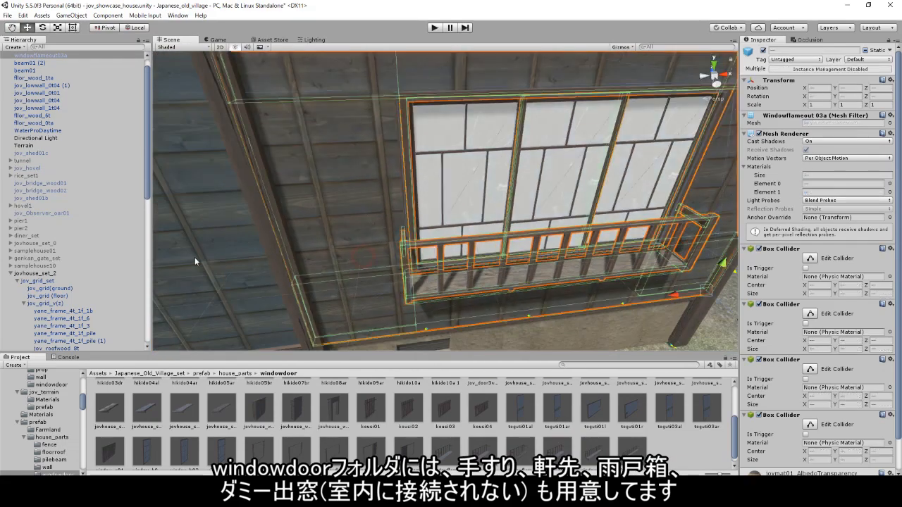
pyautogui.moveTo(62, 305); pyautogui.dragTo(60, 310)
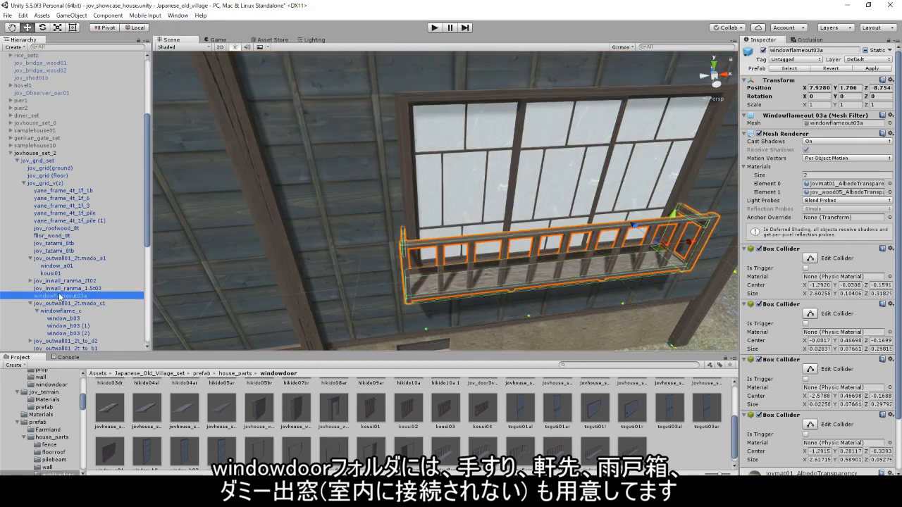
pyautogui.keyDown('alt'); pyautogui.moveTo(525, 297); pyautogui.dragTo(551, 232); pyautogui.keyUp('alt')
pyautogui.scroll(-3, 499, 292)
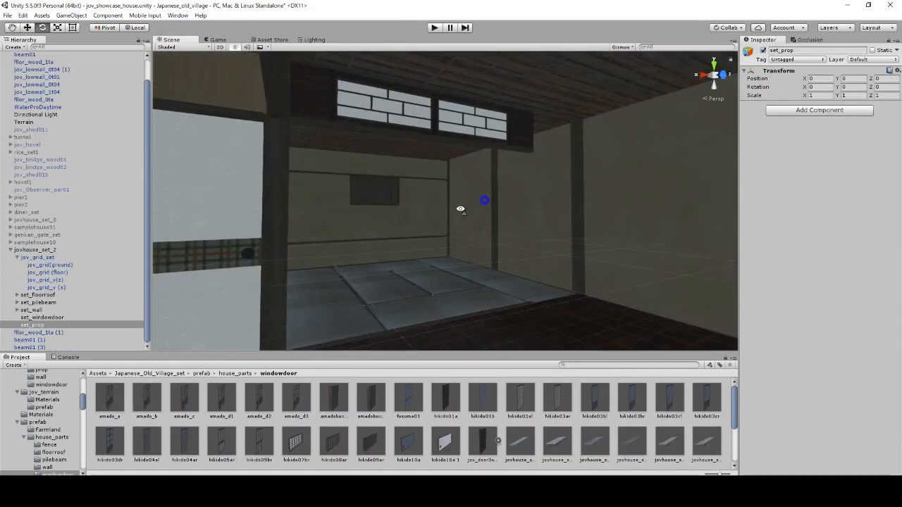
# Step: Duplicate the yane_frame_4t_1f_pile (1) pillar at the edge of the tatami room and set the copy's X position to 1.1
pyautogui.keyDown('alt'); pyautogui.moveTo(483, 201); pyautogui.dragTo(473, 150); pyautogui.keyUp('alt')
pyautogui.click(336, 102)
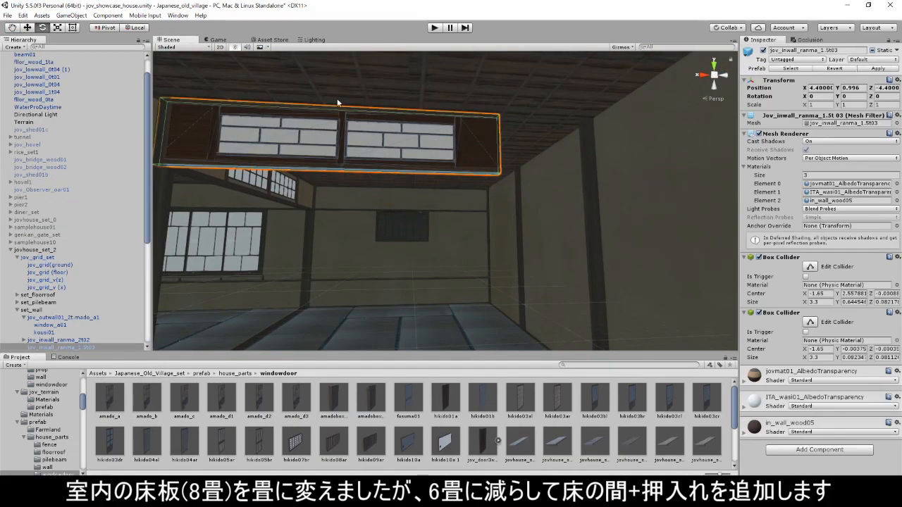
pyautogui.keyDown('alt'); pyautogui.moveTo(395, 141); pyautogui.dragTo(461, 238); pyautogui.keyUp('alt')
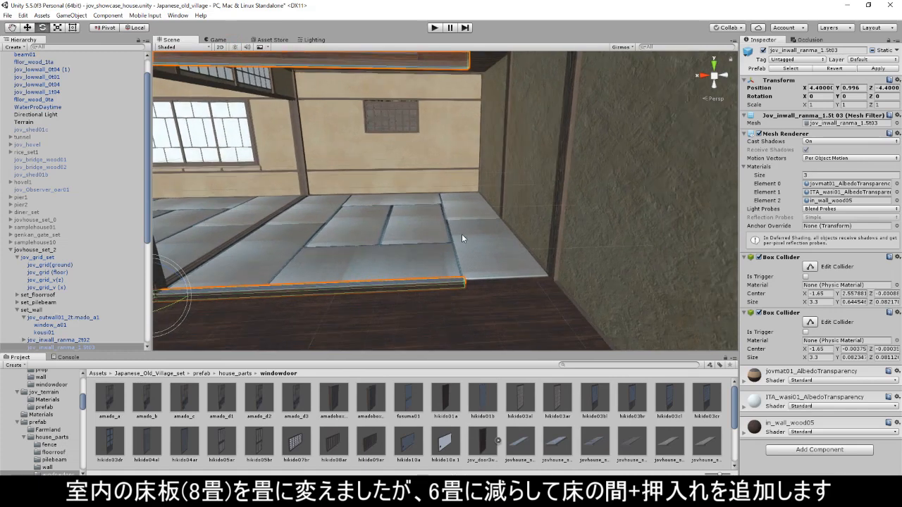
pyautogui.moveTo(417, 191); pyautogui.dragTo(378, 149, button='right')
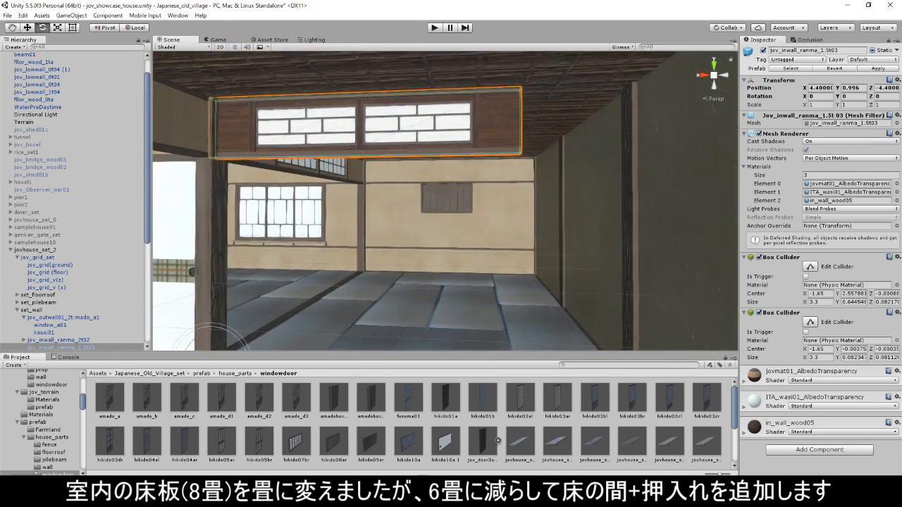
pyautogui.click(55, 460)
pyautogui.moveTo(578, 208); pyautogui.dragTo(583, 281, button='right')
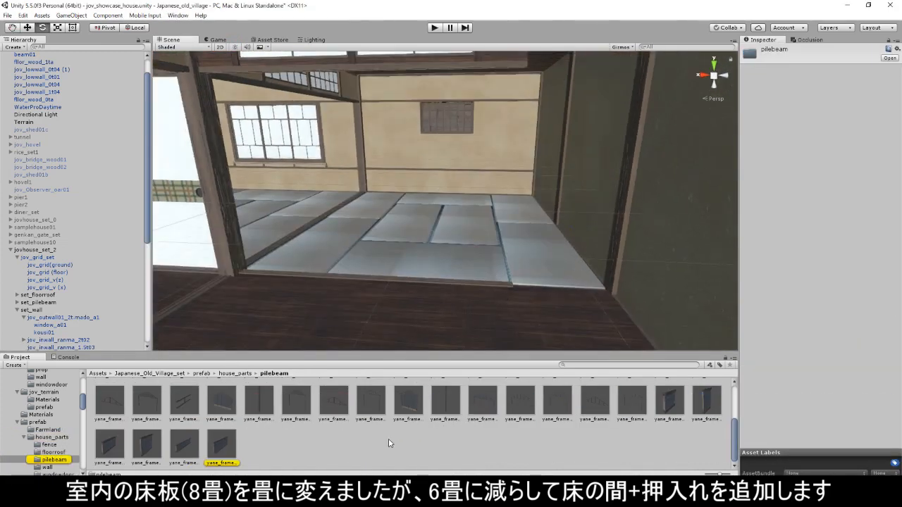
pyautogui.moveTo(417, 303); pyautogui.dragTo(295, 257, button='right')
pyautogui.click(248, 251)
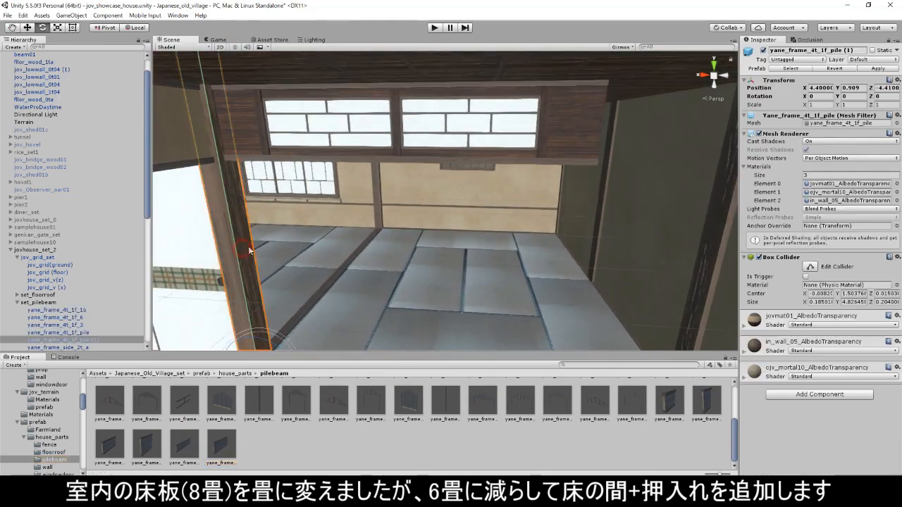
pyautogui.moveTo(362, 326); pyautogui.dragTo(313, 274, button='right')
pyautogui.hotkey('ctrl', 'd')
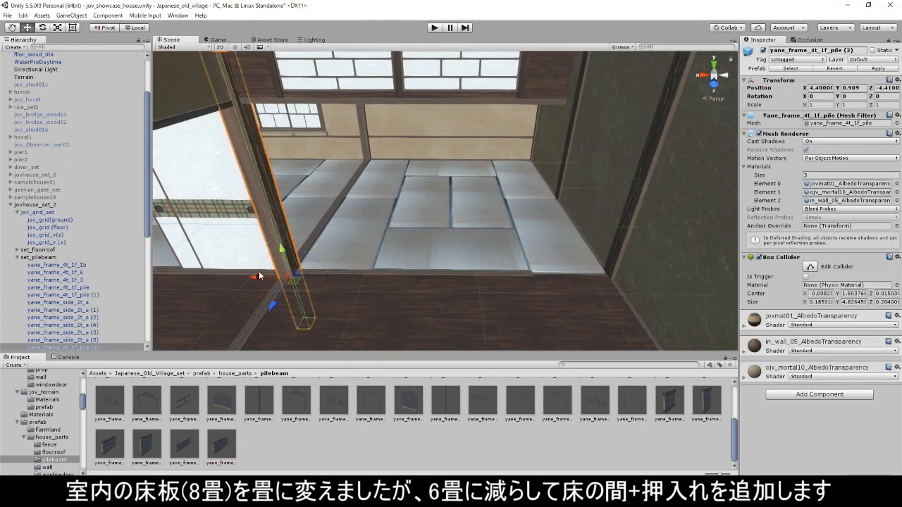
pyautogui.moveTo(410, 292); pyautogui.dragTo(521, 294)
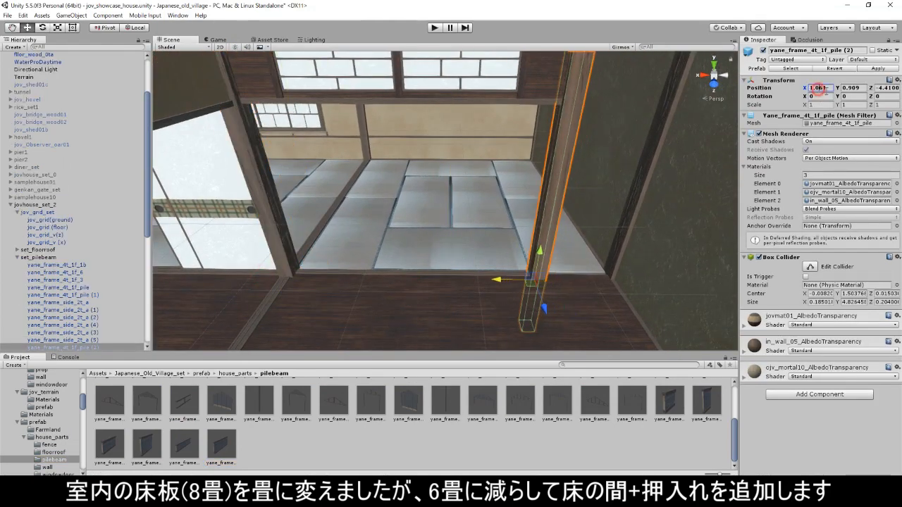
pyautogui.write('1.1')
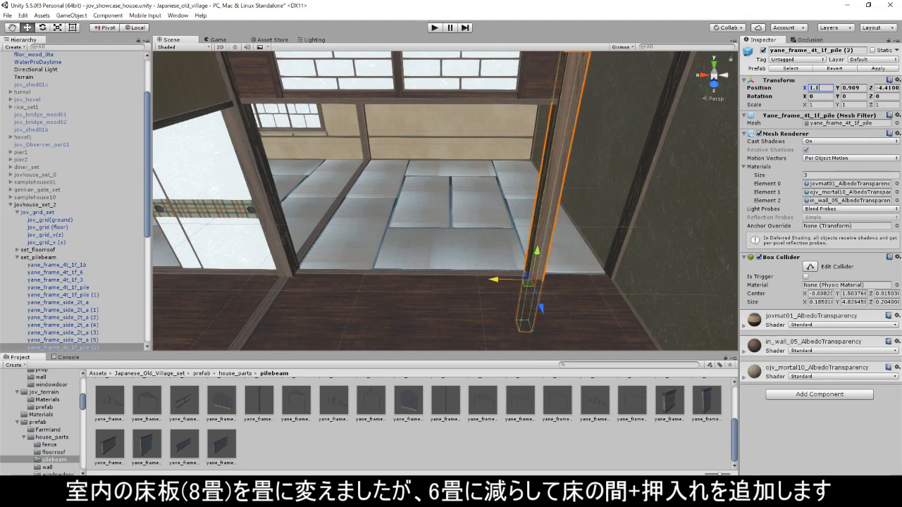
# Step: Fit an outwall02_0t wall panel between the new pillar and the side wall, and make it a child of jov_grid_v(z)
pyautogui.click(47, 467)
pyautogui.moveTo(371, 447); pyautogui.dragTo(600, 293)
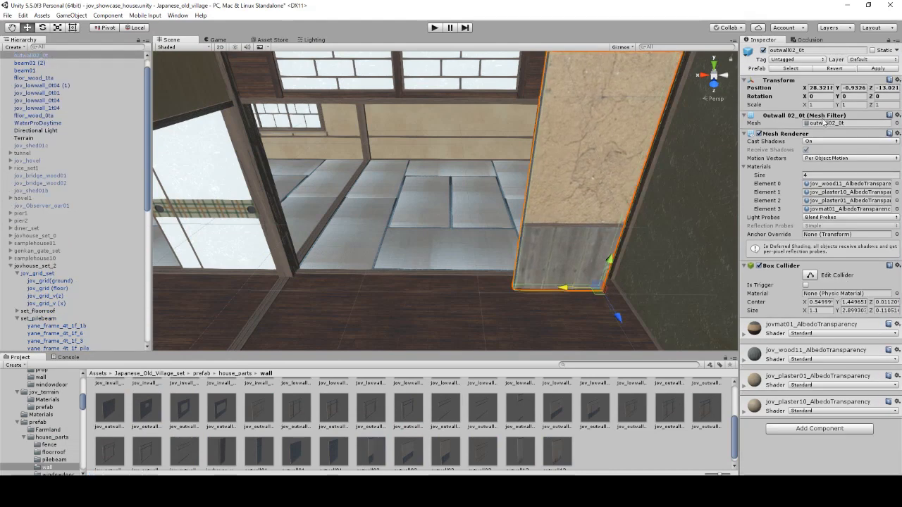
pyautogui.moveTo(610, 262); pyautogui.dragTo(619, 281)
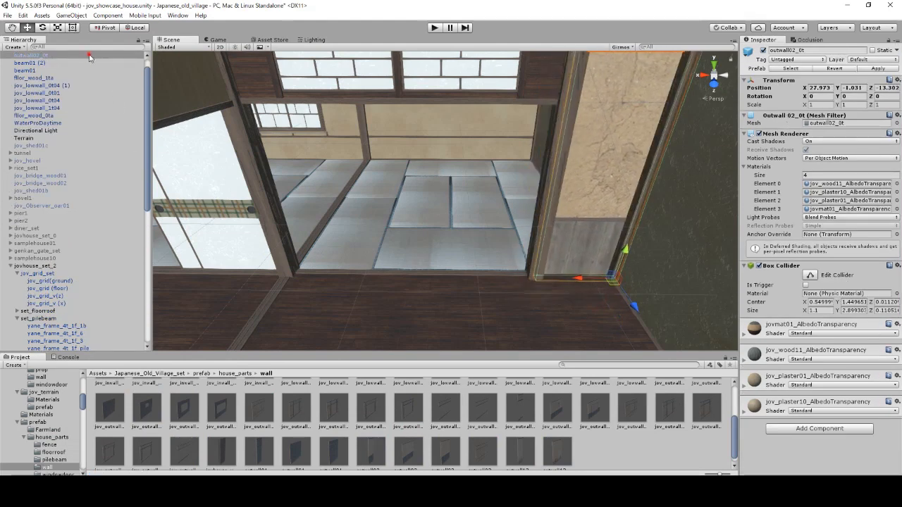
pyautogui.moveTo(60, 298); pyautogui.dragTo(61, 299)
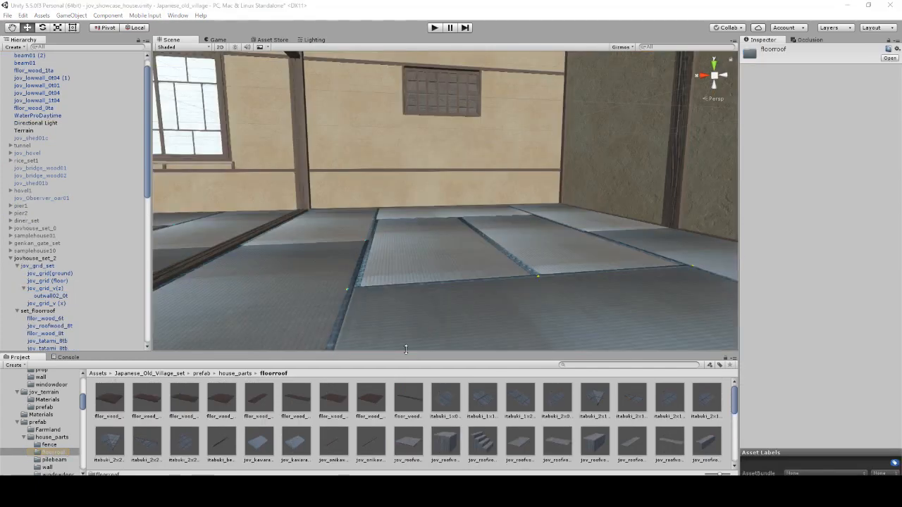
# Step: Add the jov_tatami_6t prefab to set_floorroof and delete the eight-mat jov_tatami_8tb floor it replaces in the room
pyautogui.click(457, 300)
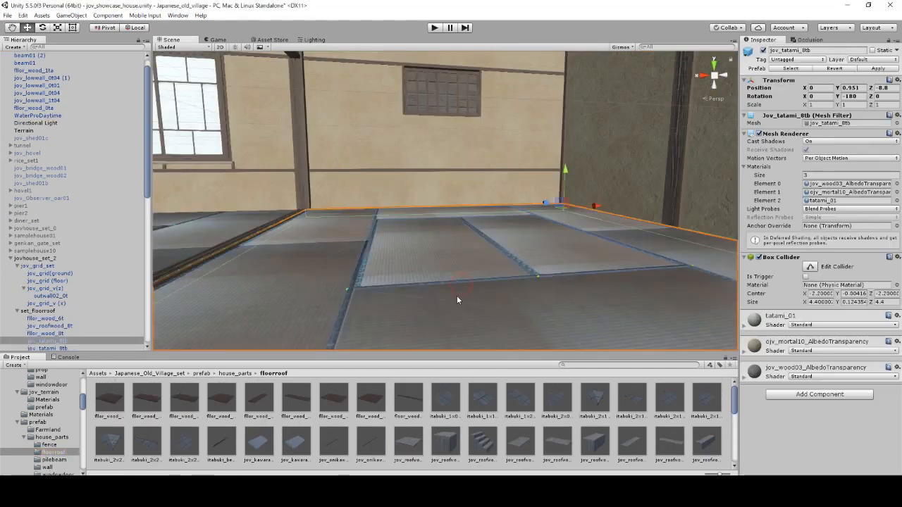
pyautogui.scroll(-2, 386, 428)
pyautogui.click(407, 429)
pyautogui.click(445, 428)
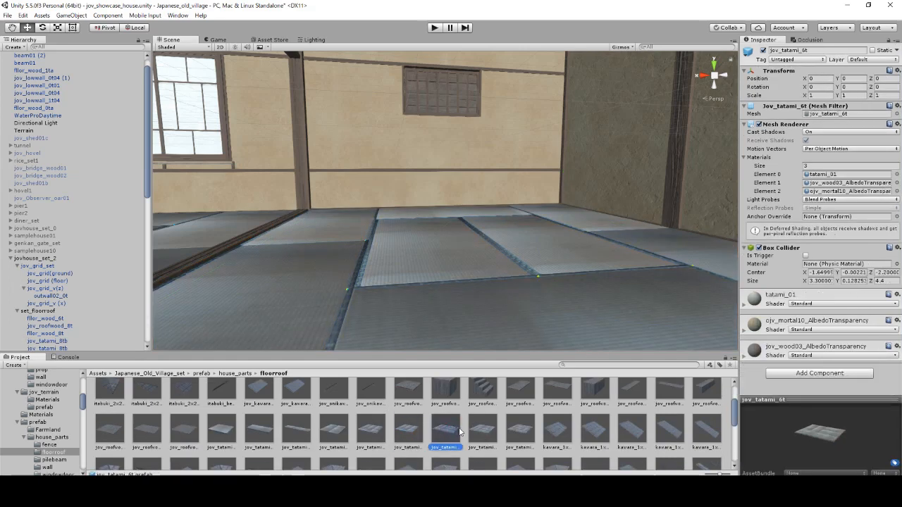
pyautogui.moveTo(445, 426); pyautogui.dragTo(70, 311)
pyautogui.click(69, 314)
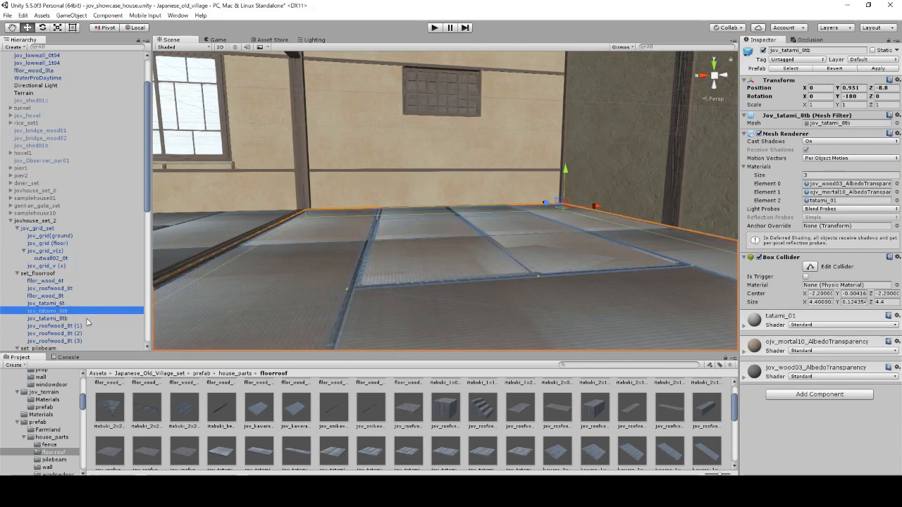
pyautogui.press('Delete')
# Step: Shift the six-mat jov_tatami_6t floor sideways and set its X position to 1.1
pyautogui.click(517, 257)
pyautogui.moveTo(582, 210); pyautogui.dragTo(719, 135)
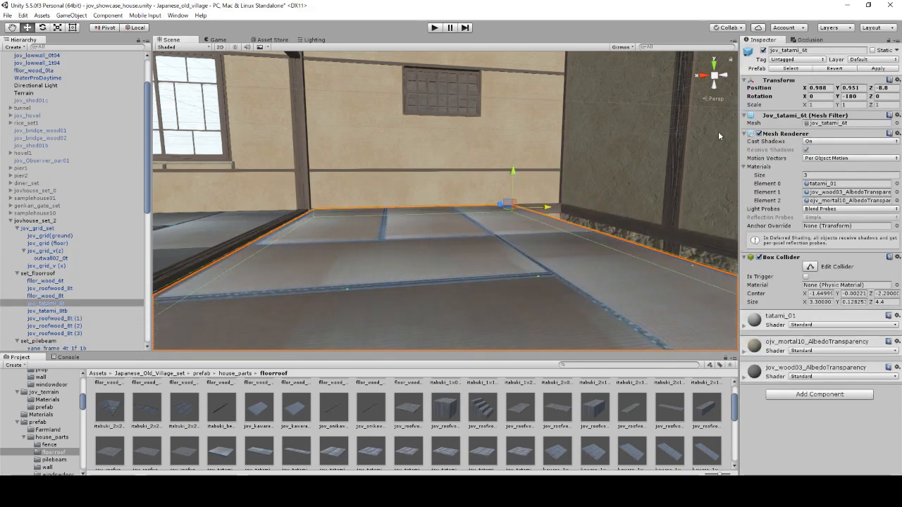
pyautogui.write('1.1')
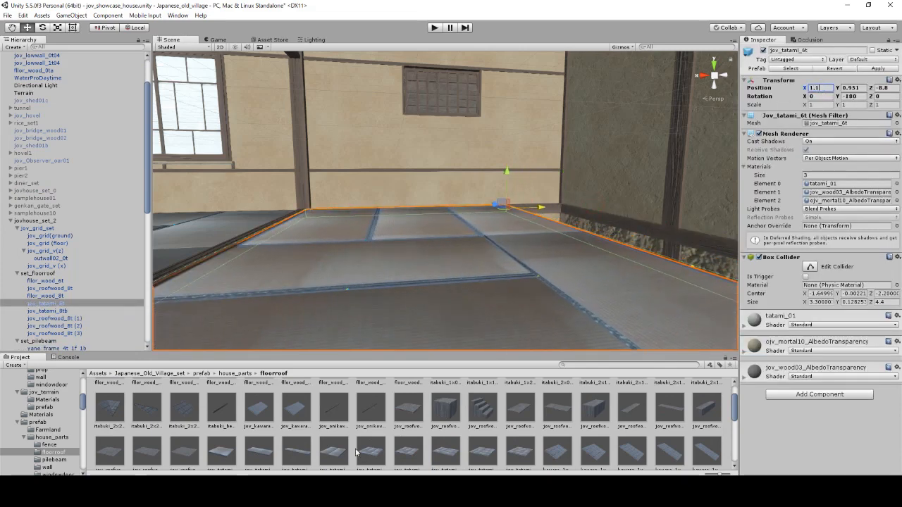
# Step: Place the inwall_toko_6t_c alcove and closet wall prefab from the wall folder in the space beside the six mats
pyautogui.click(246, 374)
pyautogui.doubleClick(223, 398)
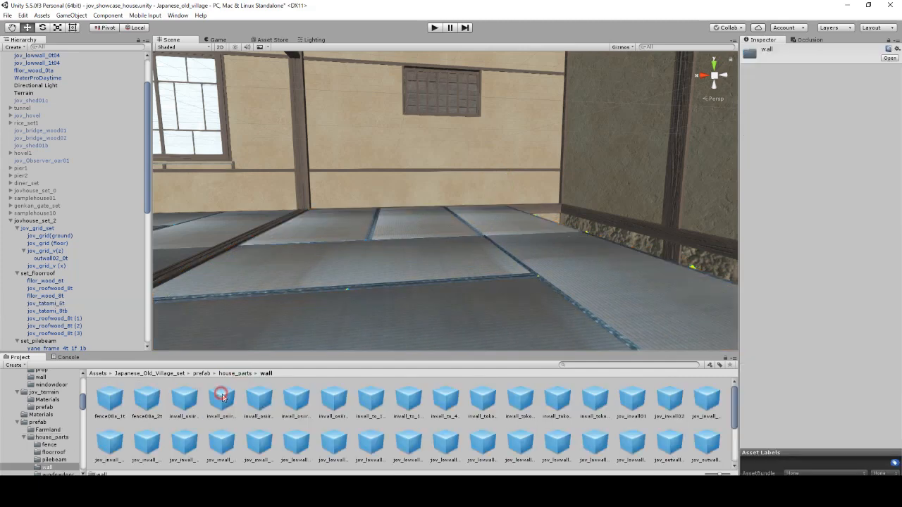
pyautogui.click(293, 400)
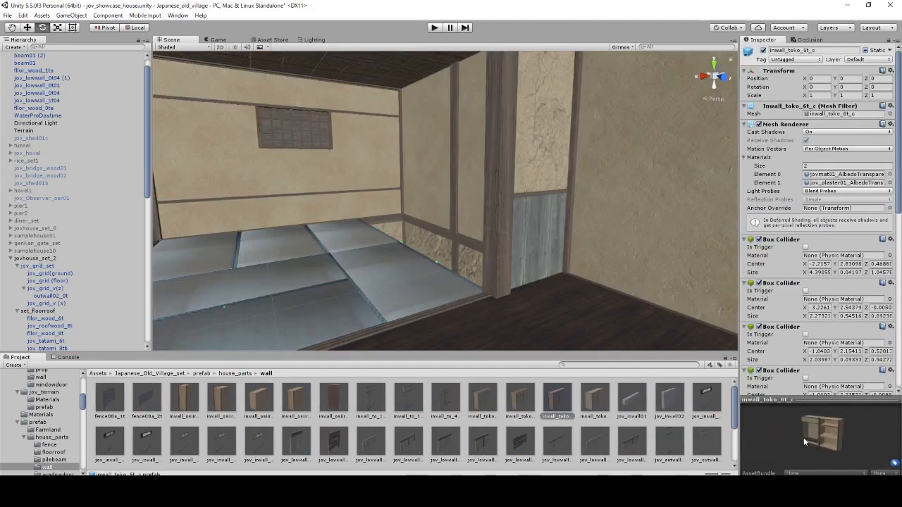
pyautogui.moveTo(551, 408); pyautogui.dragTo(484, 295)
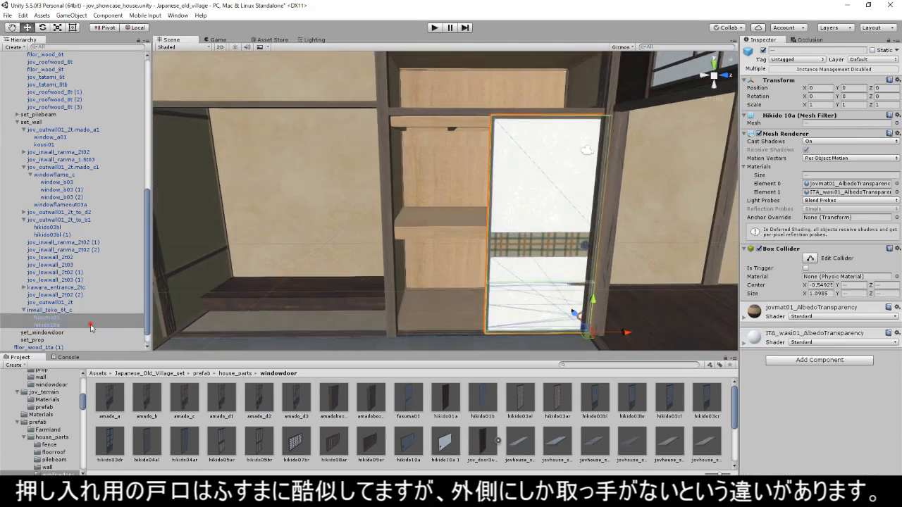
# Step: Raise the small hikido10a door to the upper closet opening, at about Y 2.247
pyautogui.click(90, 326)
pyautogui.moveTo(594, 301); pyautogui.dragTo(609, 78)
pyautogui.moveTo(597, 167); pyautogui.dragTo(613, 262, button='middle')
pyautogui.scroll(5, 613, 262)
pyautogui.moveTo(704, 277); pyautogui.dragTo(619, 256, button='middle')
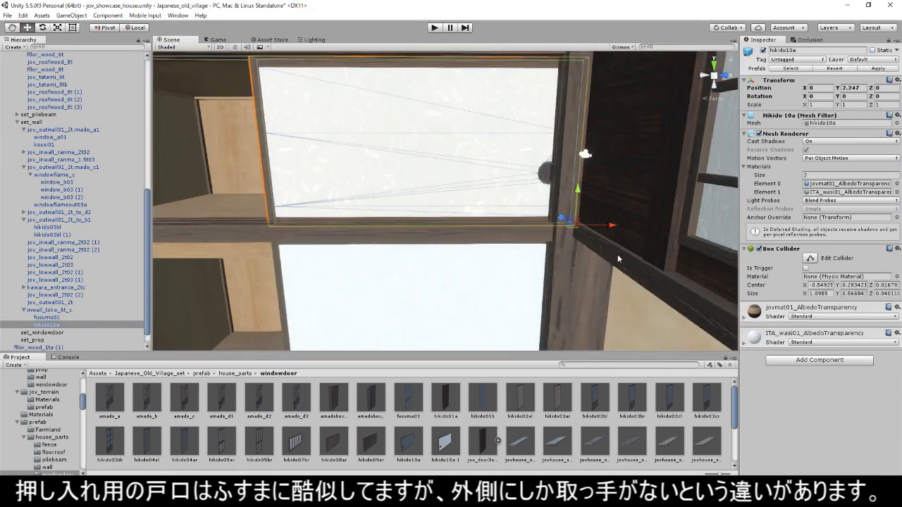
# Step: Snap the hikido10a door against the corner of the upper closet frame and seat it in its sliding track
pyautogui.scroll(4, 618, 256)
pyautogui.moveTo(716, 247); pyautogui.dragTo(662, 250)
pyautogui.moveTo(514, 245); pyautogui.dragTo(606, 292, button='right')
pyautogui.moveTo(606, 292); pyautogui.dragTo(663, 331, button='middle')
pyautogui.keyDown('shift'); pyautogui.click(432, 324); pyautogui.keyUp('shift')
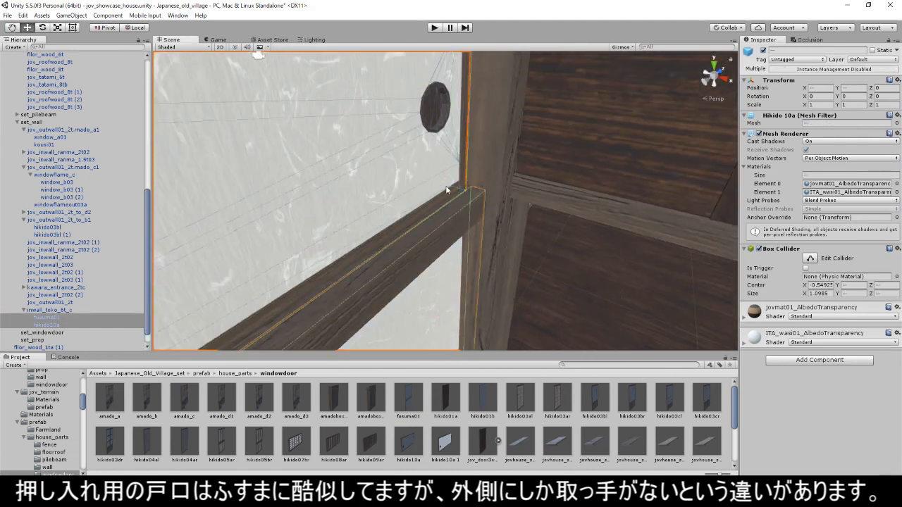
pyautogui.click(442, 180)
pyautogui.moveTo(435, 183); pyautogui.dragTo(450, 189)
pyautogui.scroll(-4, 453, 254)
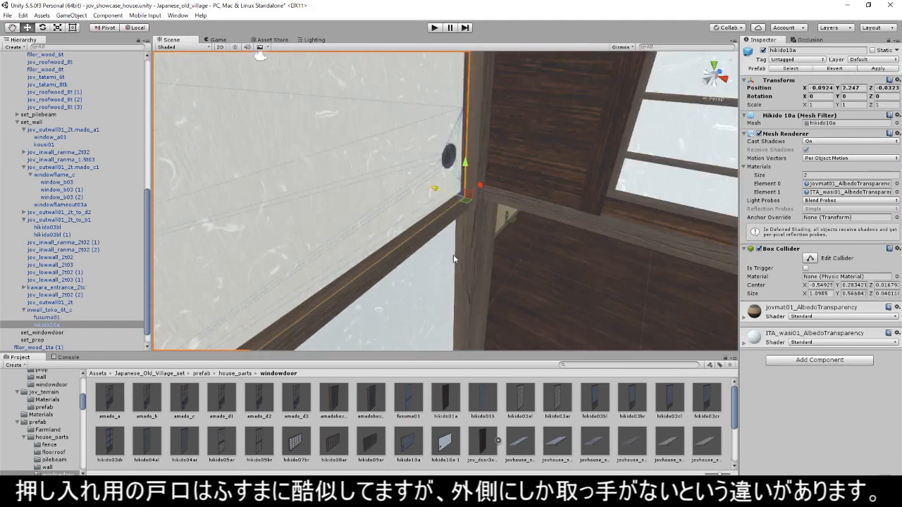
pyautogui.moveTo(453, 254); pyautogui.dragTo(473, 243, button='middle')
pyautogui.moveTo(473, 244); pyautogui.dragTo(487, 204, button='right')
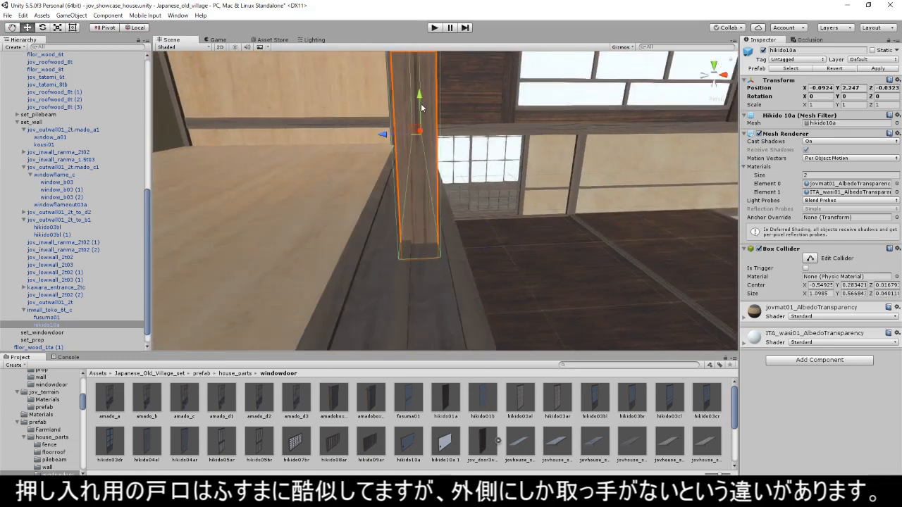
pyautogui.moveTo(383, 131); pyautogui.dragTo(384, 134)
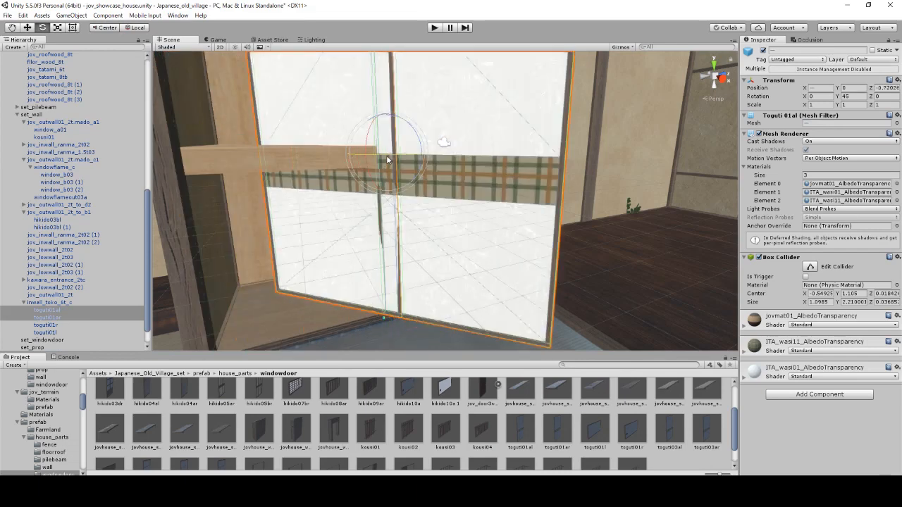
# Step: Rotate the toguti01al and toguti01ar closet doors to 180 degrees about Y so they line up with the closet opening
pyautogui.keyDown('ctrl'); pyautogui.moveTo(387, 160); pyautogui.dragTo(148, 164); pyautogui.keyUp('ctrl')
pyautogui.click(334, 224)
pyautogui.press('e')
pyautogui.click(443, 188)
pyautogui.keyDown('ctrl'); pyautogui.moveTo(462, 153); pyautogui.dragTo(233, 150); pyautogui.keyUp('ctrl')
pyautogui.scroll(6, 562, 260)
pyautogui.scroll(-5, 548, 310)
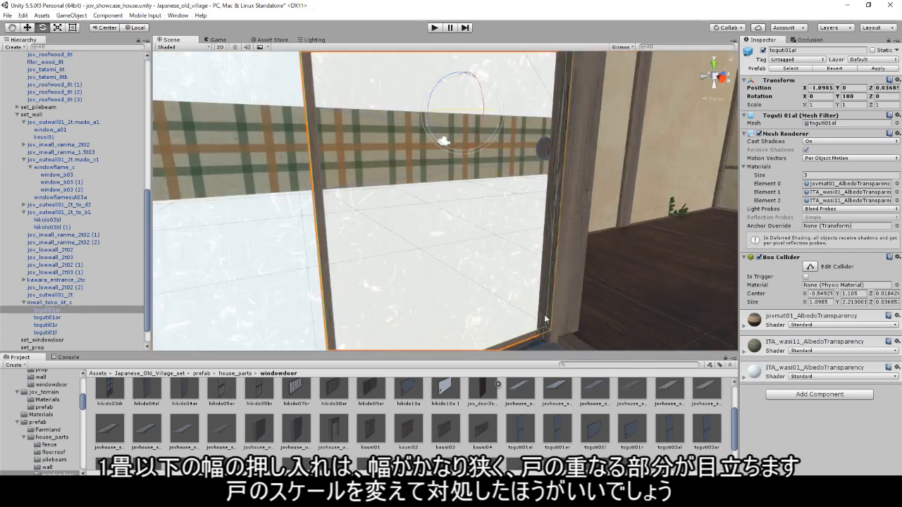
# Step: Move the toguti01al door against the closet's side pillar and into its track, at about X -1.188 and Z 0.0088
pyautogui.press('w')
pyautogui.scroll(3, 551, 303)
pyautogui.scroll(-3, 551, 303)
pyautogui.keyDown('alt'); pyautogui.moveTo(523, 155); pyautogui.dragTo(442, 151); pyautogui.keyUp('alt')
pyautogui.moveTo(423, 118); pyautogui.dragTo(396, 120)
pyautogui.moveTo(396, 120); pyautogui.dragTo(473, 232, button='right')
pyautogui.scroll(3, 473, 233)
pyautogui.moveTo(473, 232); pyautogui.dragTo(506, 232, button='middle')
pyautogui.scroll(-3, 493, 214)
pyautogui.moveTo(449, 127); pyautogui.dragTo(469, 149)
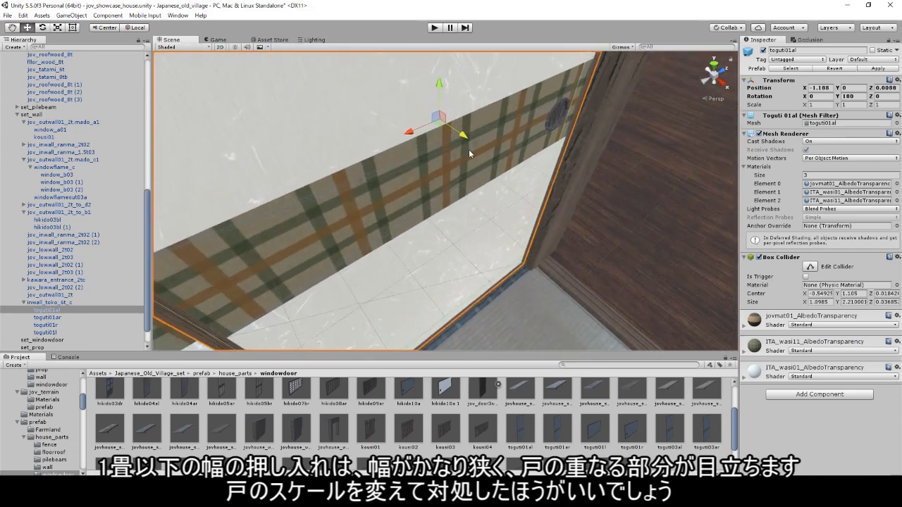
# Step: Slide the toguti01ar door along the track against the pillar next to the alcove, at about X -2.03
pyautogui.moveTo(468, 150); pyautogui.dragTo(461, 207, button='right')
pyautogui.moveTo(461, 207); pyautogui.dragTo(486, 210, button='middle')
pyautogui.click(486, 210)
pyautogui.scroll(-3, 479, 201)
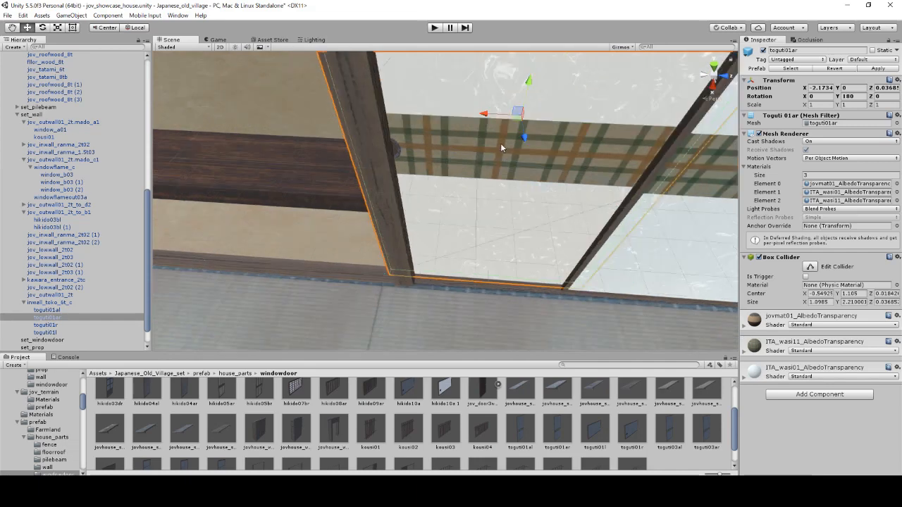
pyautogui.moveTo(484, 116); pyautogui.dragTo(532, 131)
pyautogui.scroll(-2, 533, 134)
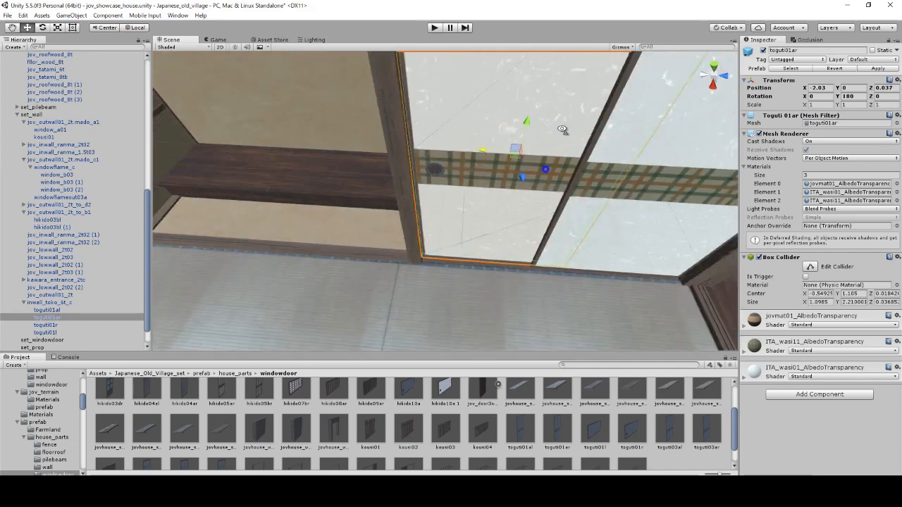
pyautogui.moveTo(546, 275); pyautogui.dragTo(548, 177, button='right')
pyautogui.scroll(1, 540, 151)
pyautogui.moveTo(537, 112)
pyautogui.mouseDown(button='middle')
pyautogui.moveTo(525, 129)
pyautogui.moveTo(529, 106)
pyautogui.mouseUp(button='middle')
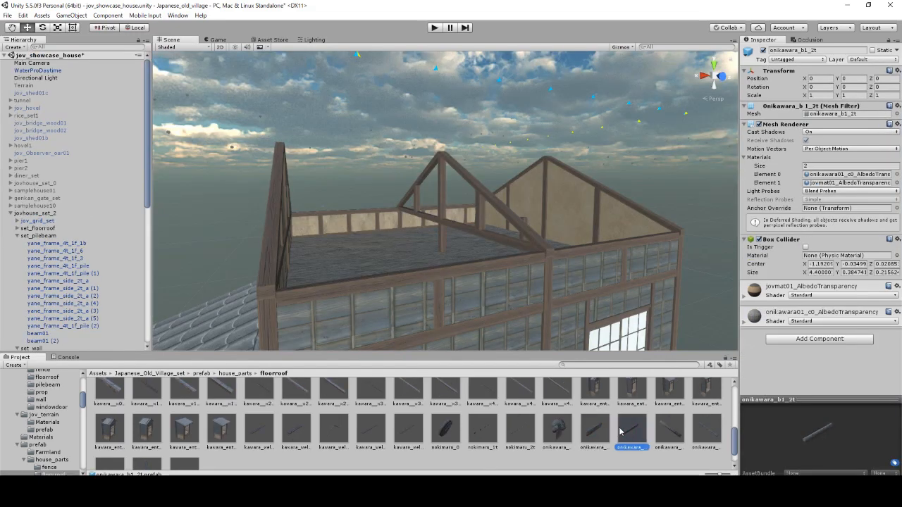
# Step: Add the onikawara_b1_2t ridge prefab from the floorroof folder to the set_pilebeam group
pyautogui.click(583, 203)
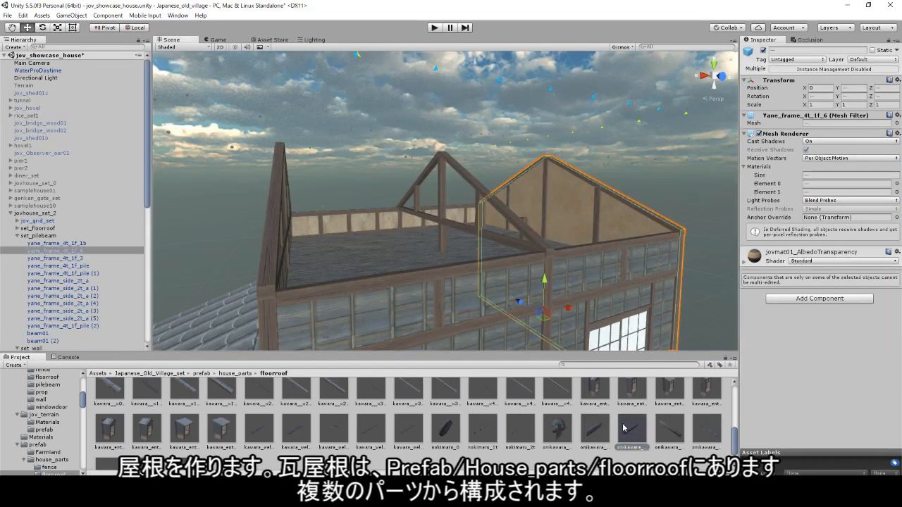
pyautogui.click(662, 429)
pyautogui.click(623, 437)
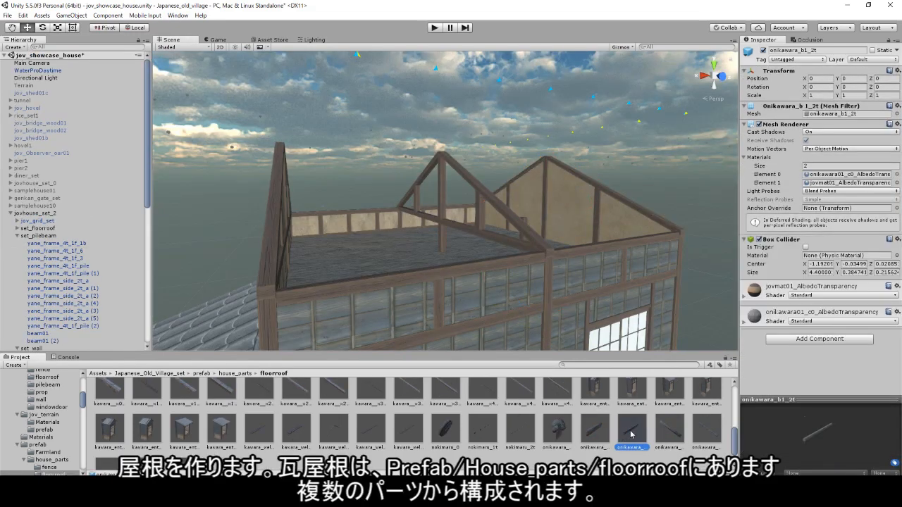
pyautogui.click(660, 435)
pyautogui.moveTo(634, 434); pyautogui.dragTo(296, 327)
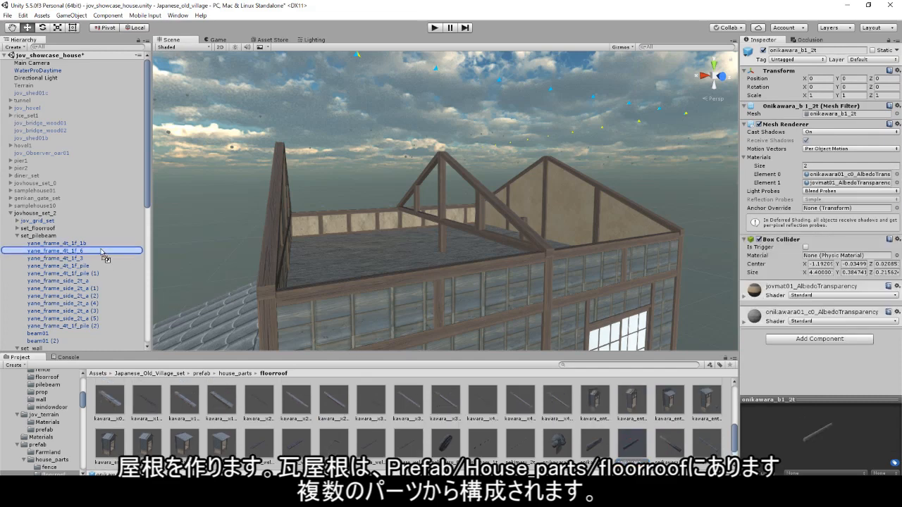
pyautogui.moveTo(96, 245); pyautogui.dragTo(97, 244)
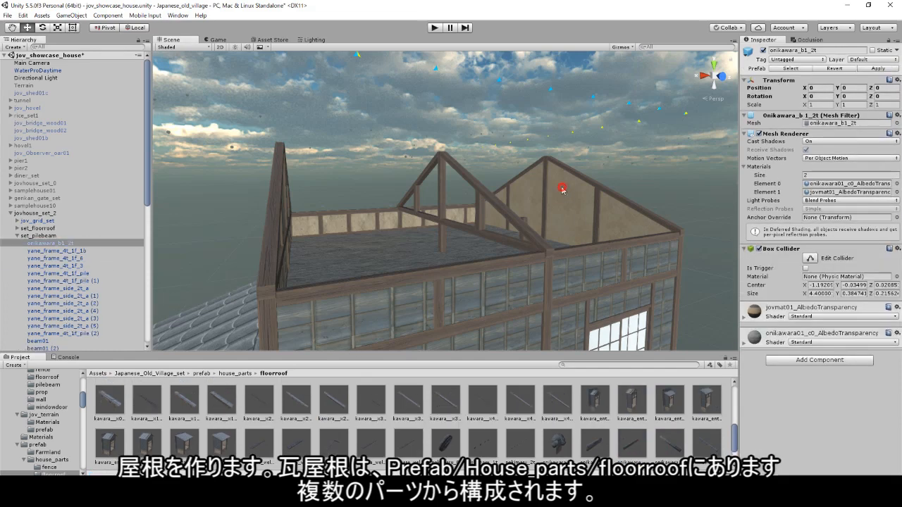
# Step: Move the onikawara_b1_2t ridge onto the peak of the roof frame, at about X 2.115, Y 7.303, Z -4.393
pyautogui.click(562, 190)
pyautogui.press('f')
pyautogui.click(70, 243)
pyautogui.moveTo(581, 227); pyautogui.dragTo(580, 279, button='right')
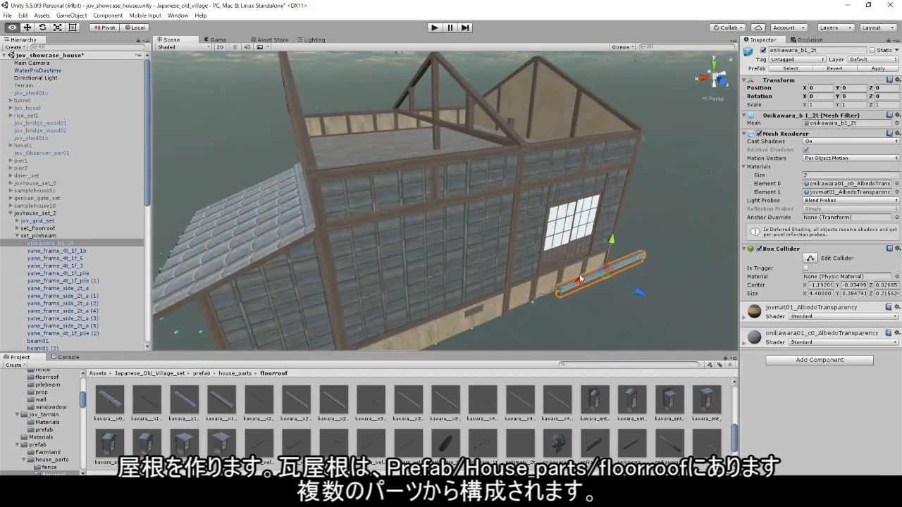
pyautogui.moveTo(554, 84); pyautogui.dragTo(551, 190, button='middle')
pyautogui.scroll(4, 551, 189)
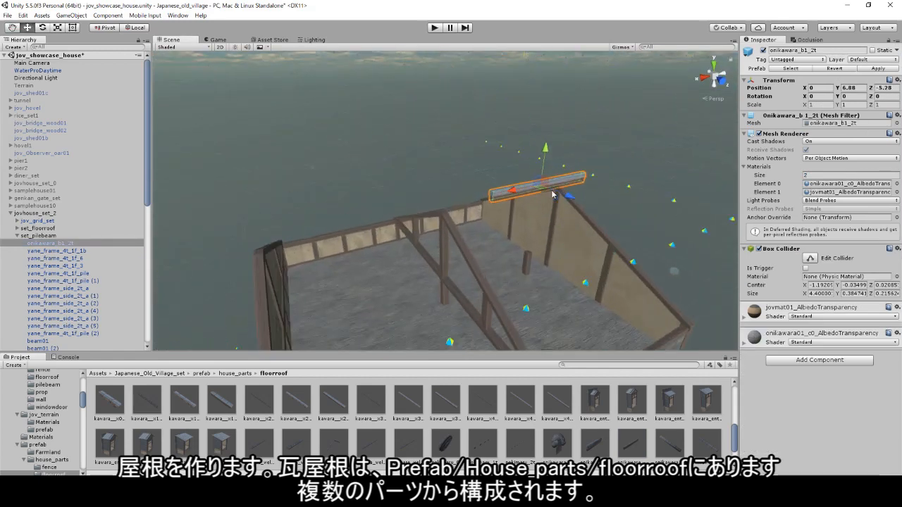
pyautogui.moveTo(618, 199); pyautogui.dragTo(537, 225, button='middle')
pyautogui.scroll(4, 537, 225)
pyautogui.moveTo(519, 227); pyautogui.dragTo(537, 209)
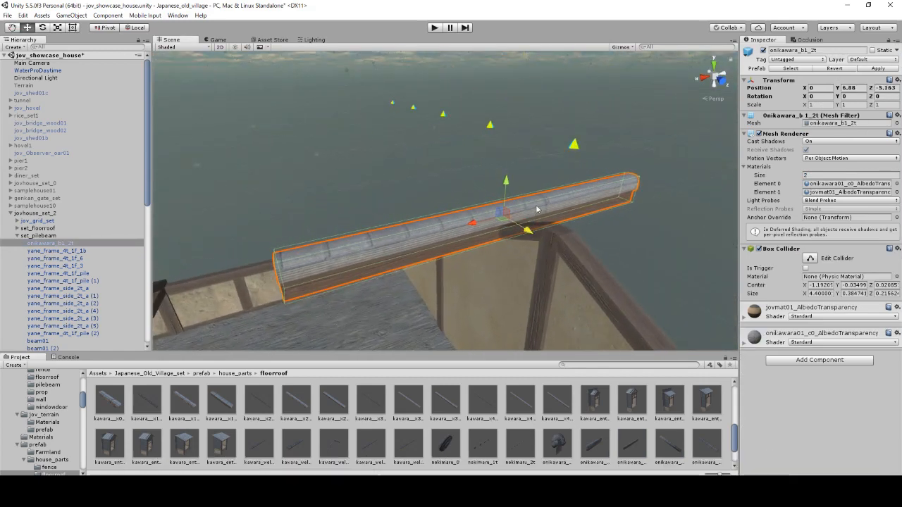
pyautogui.moveTo(474, 223); pyautogui.dragTo(317, 261)
pyautogui.keyDown('alt'); pyautogui.moveTo(503, 243); pyautogui.dragTo(564, 233); pyautogui.keyUp('alt')
pyautogui.moveTo(563, 233); pyautogui.dragTo(678, 212, button='middle')
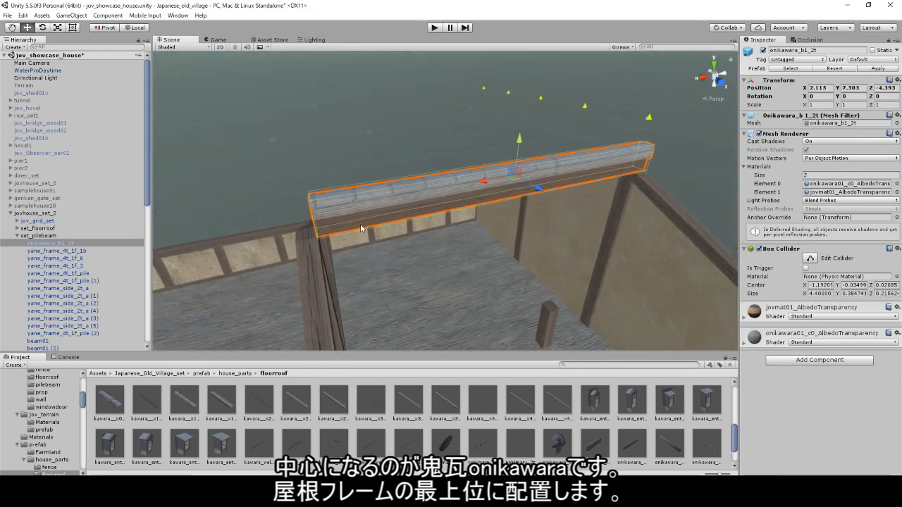
# Step: Duplicate the onikawara_b1_2t ridge and snap the copy to the end of the first, at about X 6.515
pyautogui.keyDown('alt'); pyautogui.moveTo(409, 245); pyautogui.dragTo(485, 258); pyautogui.keyUp('alt')
pyautogui.moveTo(486, 257); pyautogui.dragTo(506, 219, button='middle')
pyautogui.hotkey('ctrl', 'd')
pyautogui.moveTo(502, 136); pyautogui.dragTo(241, 175)
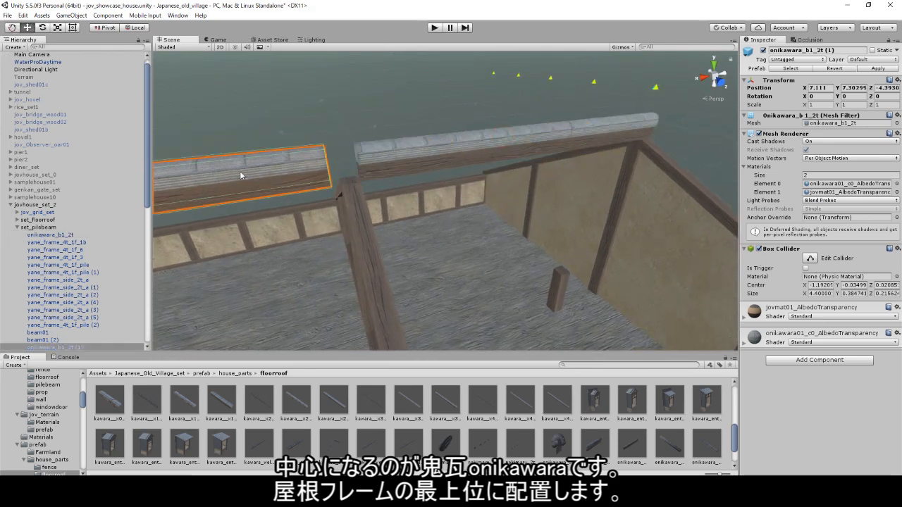
pyautogui.press('v')
pyautogui.moveTo(355, 186); pyautogui.dragTo(362, 190)
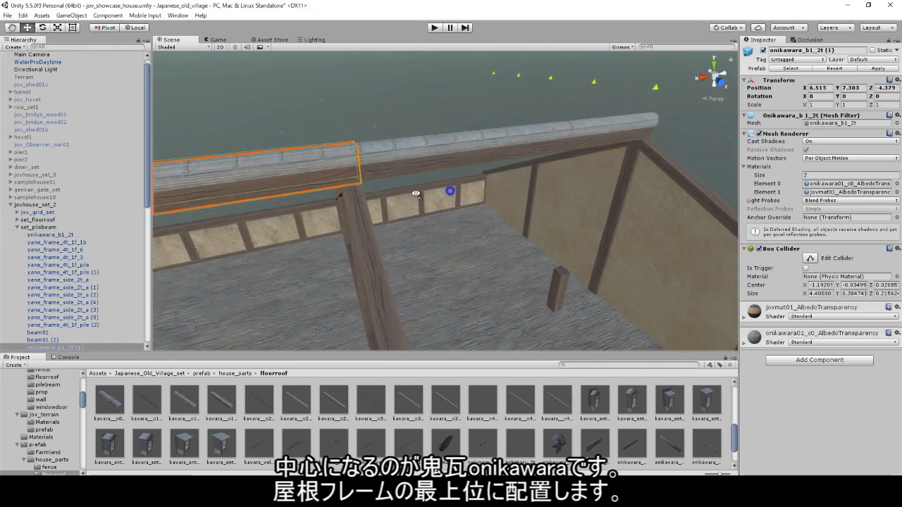
# Step: Select both onikawara_b1_2t ridge pieces and move them into the set_floorroof group
pyautogui.keyDown('alt'); pyautogui.moveTo(451, 191); pyautogui.dragTo(532, 202); pyautogui.keyUp('alt')
pyautogui.moveTo(532, 203); pyautogui.dragTo(564, 210, button='middle')
pyautogui.keyDown('alt'); pyautogui.moveTo(564, 209); pyautogui.dragTo(587, 204); pyautogui.keyUp('alt')
pyautogui.moveTo(588, 204); pyautogui.dragTo(547, 195, button='middle')
pyautogui.keyDown('shift'); pyautogui.click(547, 195); pyautogui.keyUp('shift')
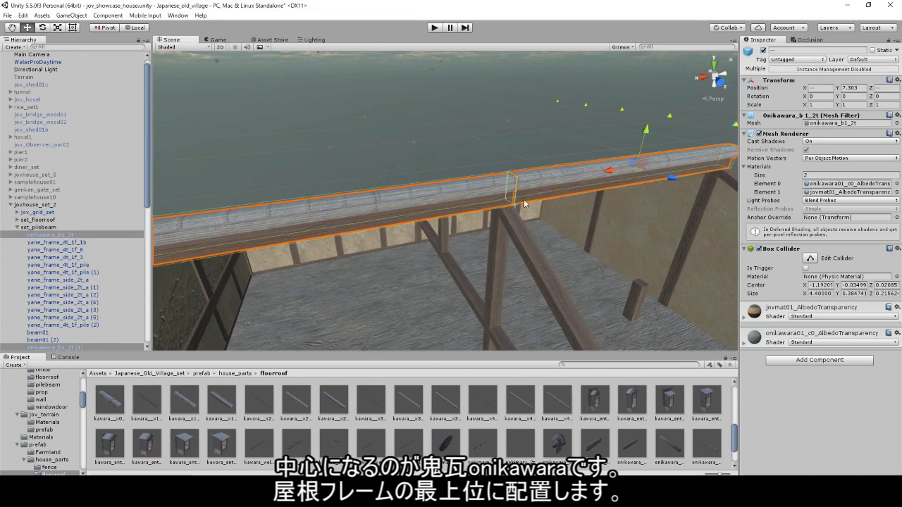
pyautogui.moveTo(482, 219); pyautogui.dragTo(613, 197, button='middle')
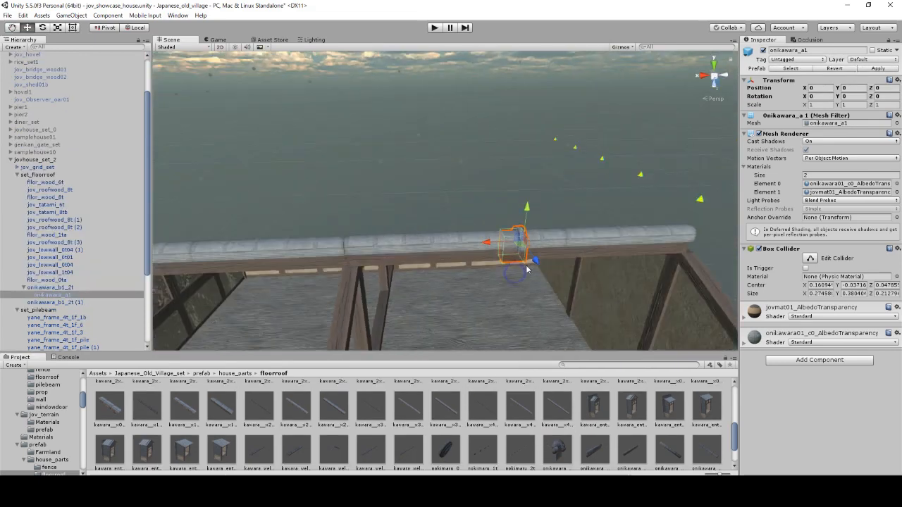
# Step: Snap the onikawara_a1 end tile to one ridge end and fit a copy turned -180 degrees at the other, about X 6.885
pyautogui.moveTo(363, 239); pyautogui.dragTo(547, 245)
pyautogui.scroll(4, 617, 245)
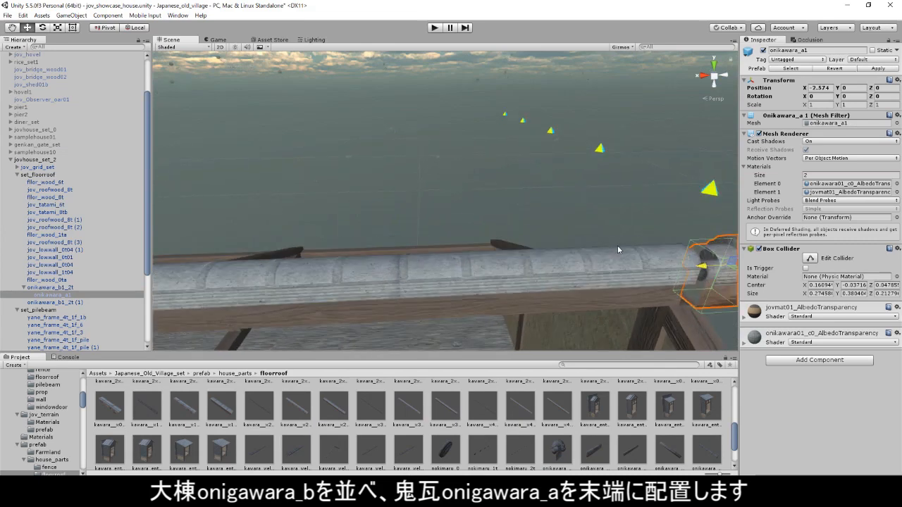
pyautogui.moveTo(617, 245); pyautogui.dragTo(373, 211, button='middle')
pyautogui.scroll(5, 395, 215)
pyautogui.keyDown('alt'); pyautogui.moveTo(458, 219); pyautogui.dragTo(431, 226); pyautogui.keyUp('alt')
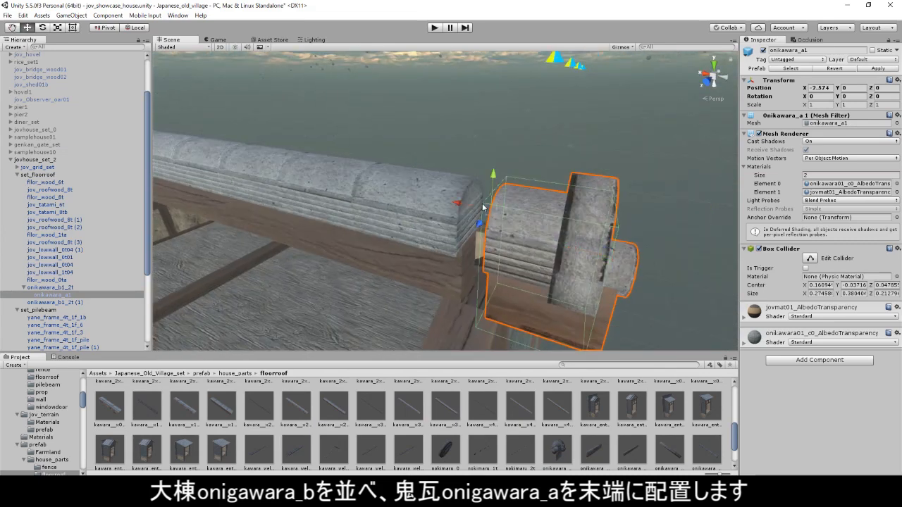
pyautogui.moveTo(496, 323); pyautogui.dragTo(463, 304)
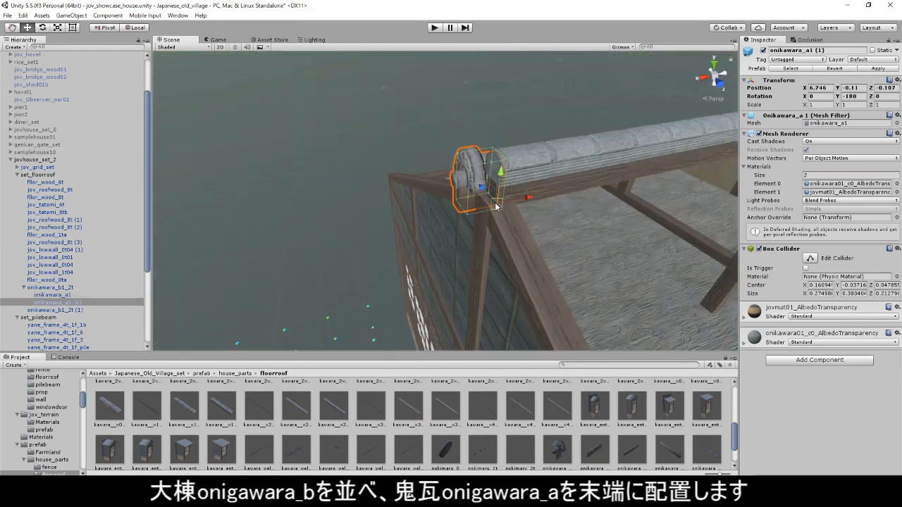
pyautogui.moveTo(503, 198)
pyautogui.keyDown('alt'); pyautogui.mouseDown()
pyautogui.moveTo(525, 160)
pyautogui.moveTo(511, 162)
pyautogui.moveTo(527, 182)
pyautogui.mouseUp(); pyautogui.keyUp('alt')
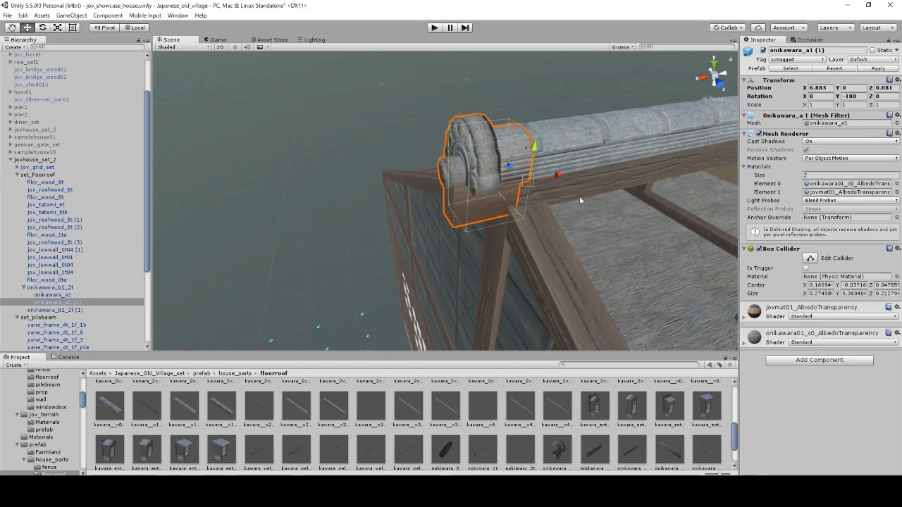
# Step: Place a kawara_2x4t_a1middle tile panel on one roof slope below the ridge, at about X 6.74, Y 6.068, Z -1.865
pyautogui.keyDown('alt'); pyautogui.moveTo(579, 201); pyautogui.dragTo(152, 283); pyautogui.keyUp('alt')
pyautogui.scroll(2, 620, 422)
pyautogui.click(621, 403)
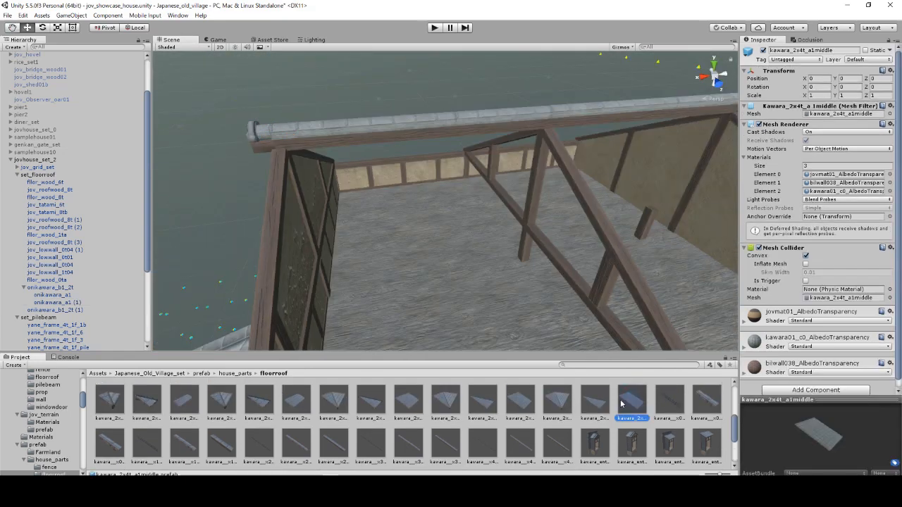
pyautogui.keyDown('alt'); pyautogui.moveTo(334, 224); pyautogui.dragTo(556, 268); pyautogui.keyUp('alt')
pyautogui.moveTo(632, 402); pyautogui.dragTo(513, 171)
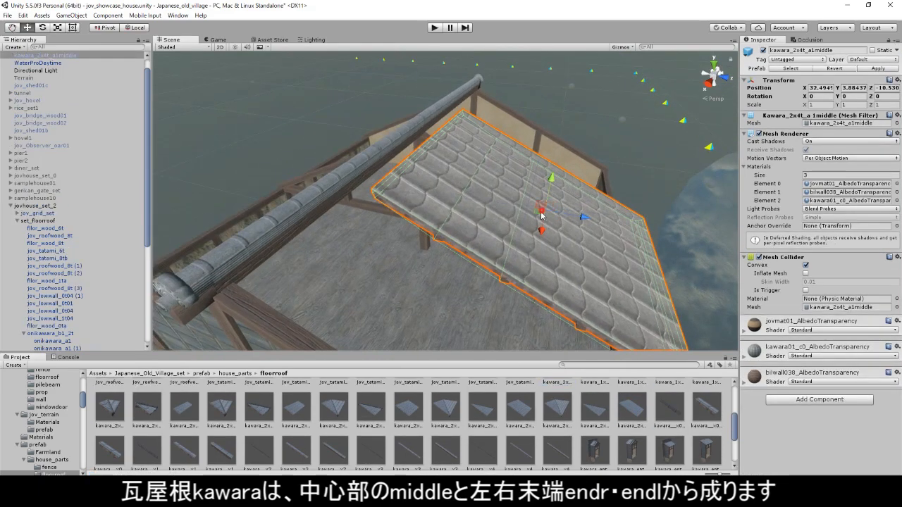
pyautogui.moveTo(548, 209); pyautogui.dragTo(343, 237)
# Step: Duplicate the kawara_2x4t_a1middle panel and move the copy beside the first along the same slope, at about X 2.248
pyautogui.hotkey('ctrl', 'd')
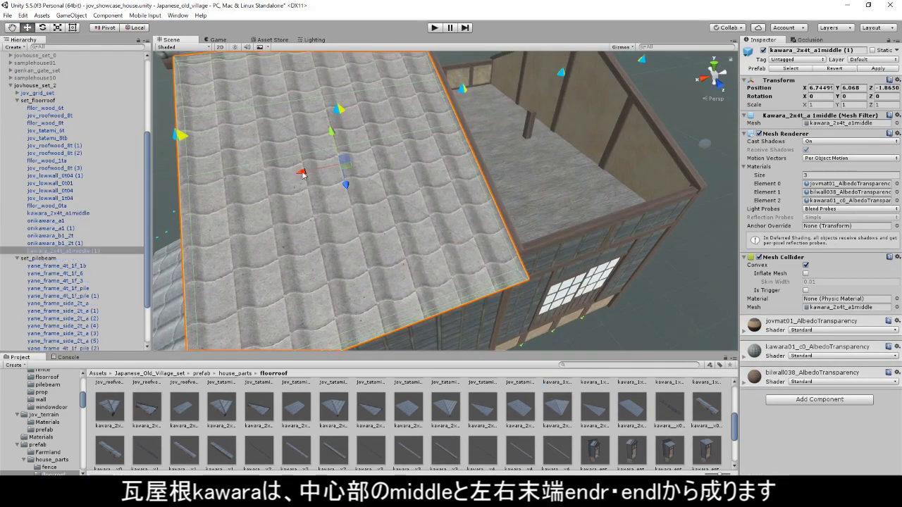
pyautogui.moveTo(302, 173); pyautogui.dragTo(542, 130)
pyautogui.scroll(5, 560, 285)
pyautogui.moveTo(559, 286); pyautogui.dragTo(506, 244, button='middle')
pyautogui.moveTo(506, 244); pyautogui.dragTo(483, 243, button='right')
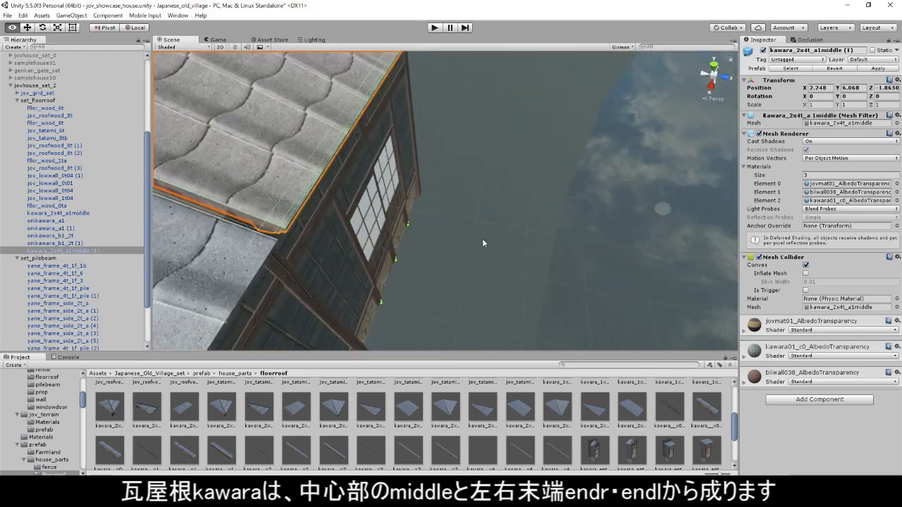
pyautogui.moveTo(483, 243); pyautogui.dragTo(319, 284, button='middle')
# Step: Duplicate both kawara_2x4t_a1middle panels, shift the copies across the ridge and turn them 180 degrees about Y around their common center
pyautogui.click(541, 254)
pyautogui.click(530, 240)
pyautogui.scroll(-6, 574, 265)
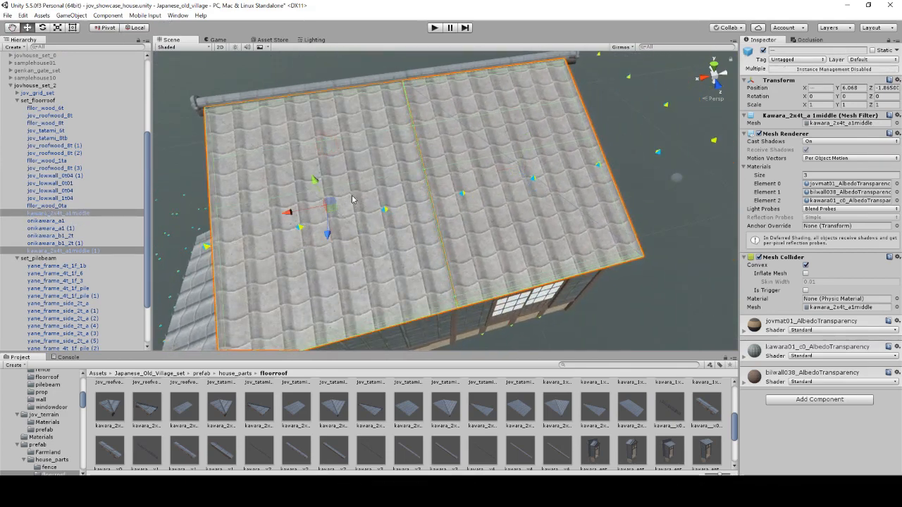
pyautogui.hotkey('ctrl', 'd')
pyautogui.moveTo(334, 214); pyautogui.dragTo(333, 148)
pyautogui.click(107, 27)
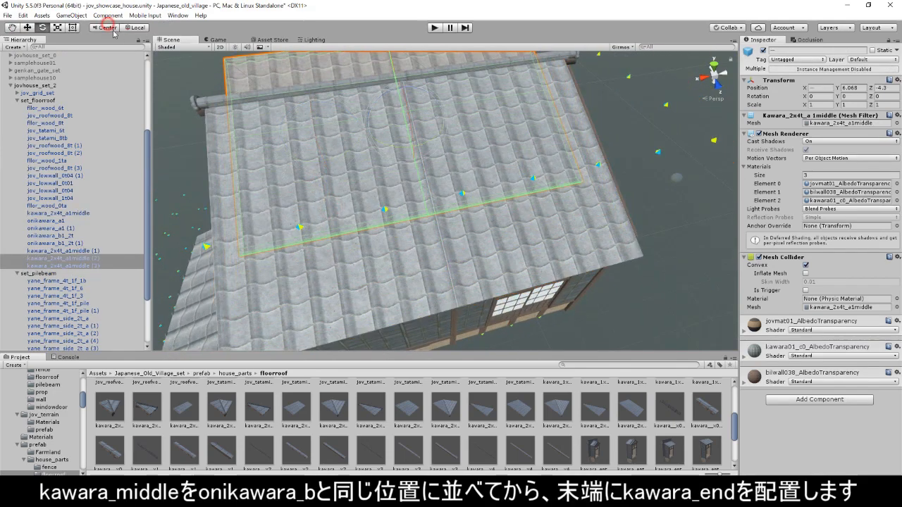
pyautogui.keyDown('ctrl'); pyautogui.moveTo(429, 145); pyautogui.dragTo(198, 168); pyautogui.keyUp('ctrl')
# Step: Snap the two turned kawara_2x4t_a1middle panels onto the opposite roof slope so they meet the first pair at the ridge
pyautogui.moveTo(240, 165); pyautogui.dragTo(403, 172, button='right')
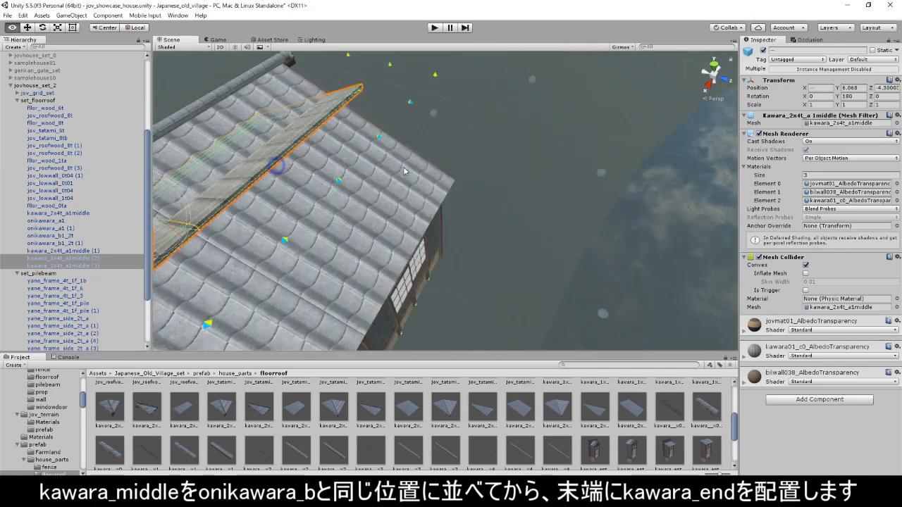
pyautogui.moveTo(402, 171); pyautogui.dragTo(596, 153, button='middle')
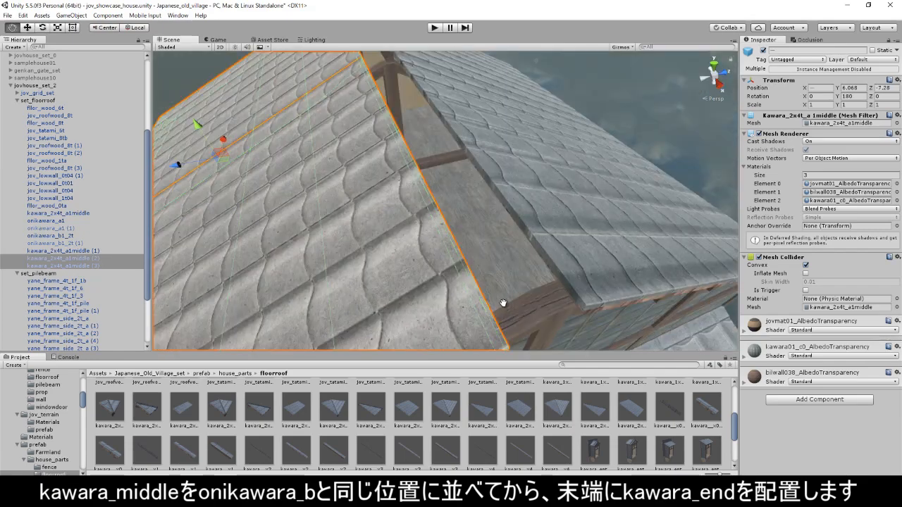
pyautogui.moveTo(503, 304); pyautogui.dragTo(498, 312, button='middle')
pyautogui.press('v')
pyautogui.moveTo(497, 312); pyautogui.dragTo(578, 272)
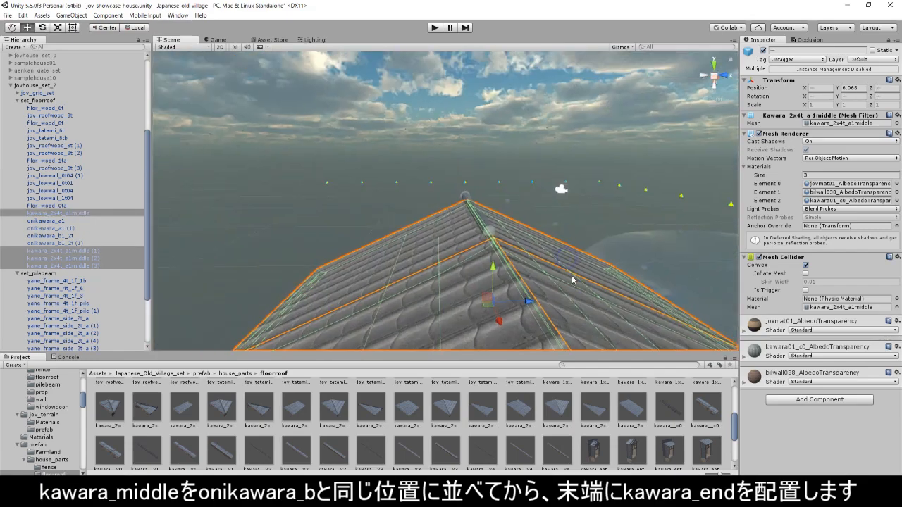
pyautogui.moveTo(574, 278); pyautogui.dragTo(539, 225, button='middle')
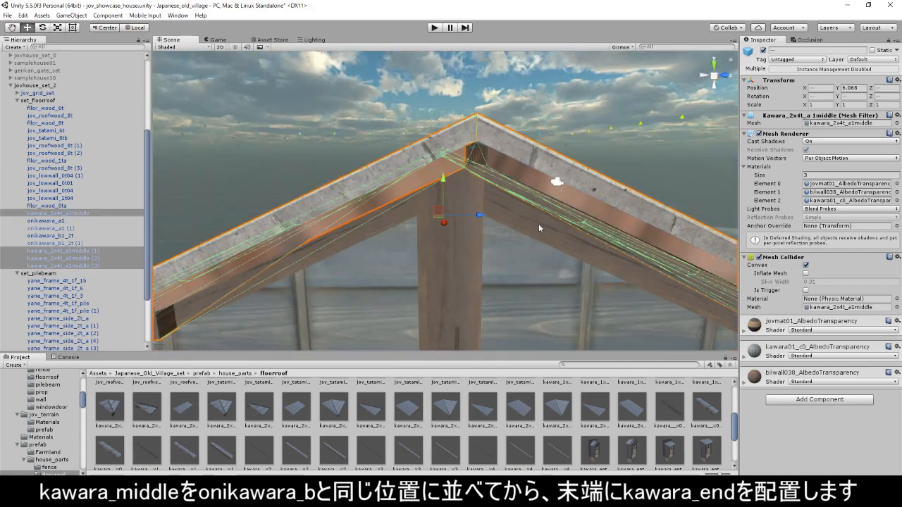
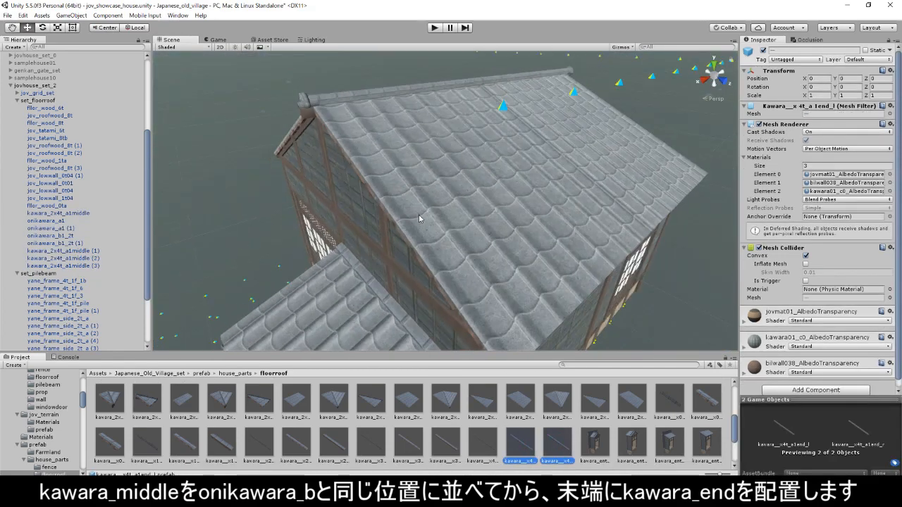
# Step: Snap the kawara__x4t_a1end_r edge piece to the side edge of the tiles, at about X 8.945, Y 7.176, Z -4.339
pyautogui.click(443, 243)
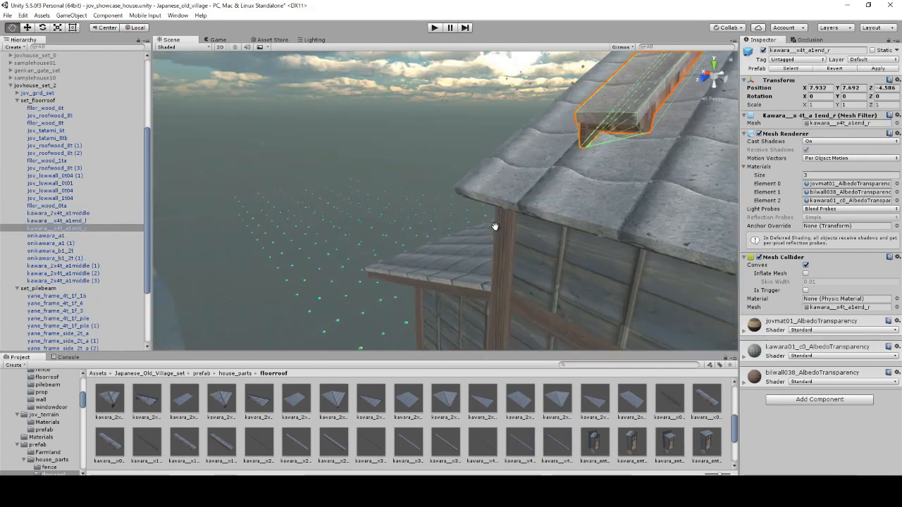
pyautogui.moveTo(494, 226); pyautogui.dragTo(507, 205, button='middle')
pyautogui.press('v')
pyautogui.moveTo(615, 98); pyautogui.dragTo(471, 173)
pyautogui.moveTo(541, 193); pyautogui.dragTo(599, 172, button='right')
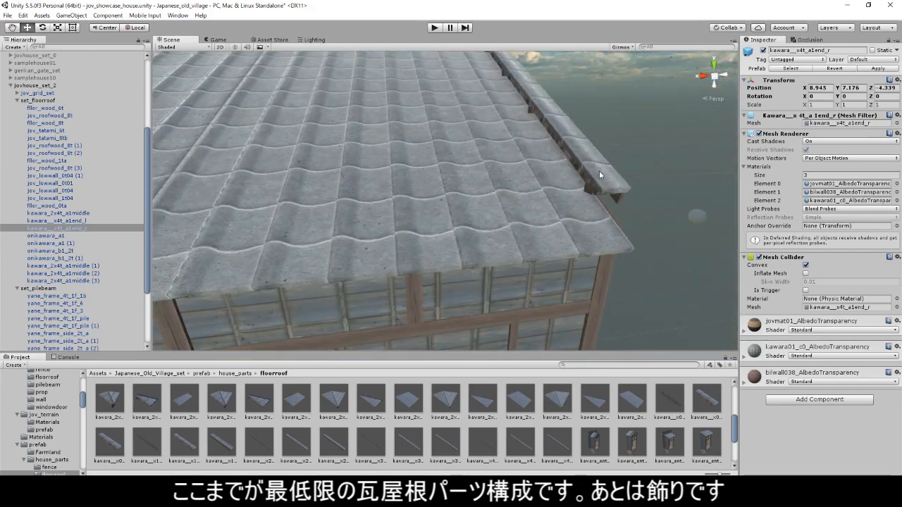
# Step: Snap the kawara__x4t_a1end_l edge piece to the opposite side edge of the tiles, at about X 0.145, Y 7.176, Z -4.339
pyautogui.click(599, 171)
pyautogui.moveTo(633, 200); pyautogui.dragTo(676, 204, button='right')
pyautogui.press('v')
pyautogui.moveTo(624, 173); pyautogui.dragTo(660, 242)
pyautogui.moveTo(660, 242); pyautogui.dragTo(658, 255, button='right')
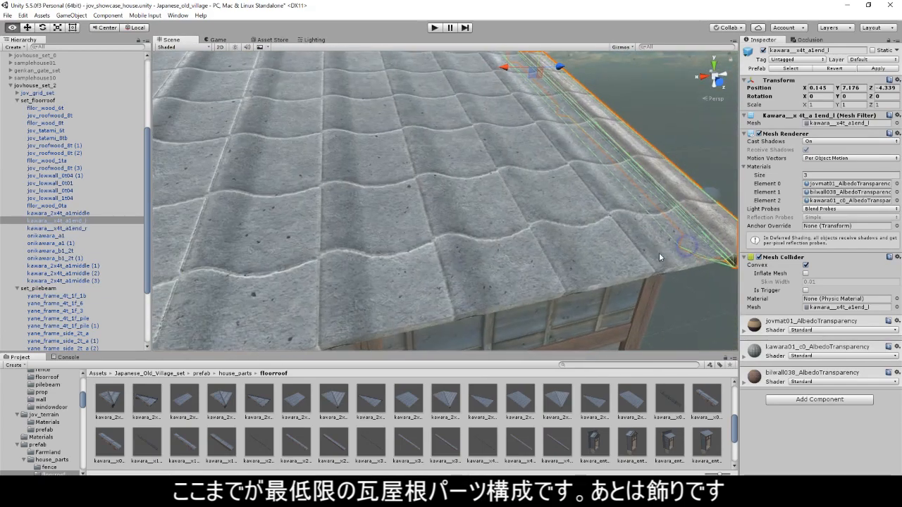
pyautogui.moveTo(659, 255); pyautogui.dragTo(508, 245, button='middle')
pyautogui.scroll(-3, 508, 245)
pyautogui.moveTo(416, 310); pyautogui.dragTo(486, 231, button='middle')
pyautogui.scroll(-2, 519, 440)
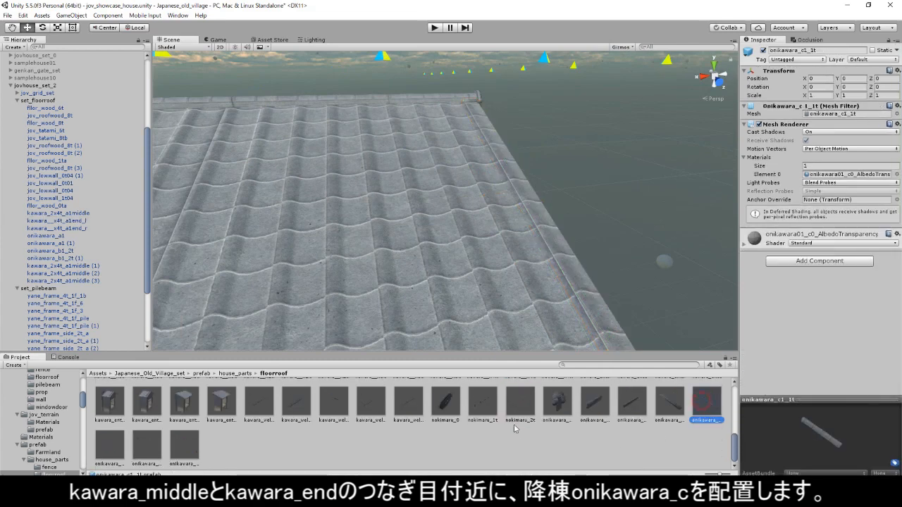
# Step: Add an onikawara_c1_4t descending ridge at the origin of kawara__x4t_a1end_l and move it out into the set_floorroof group
pyautogui.click(184, 448)
pyautogui.click(515, 205)
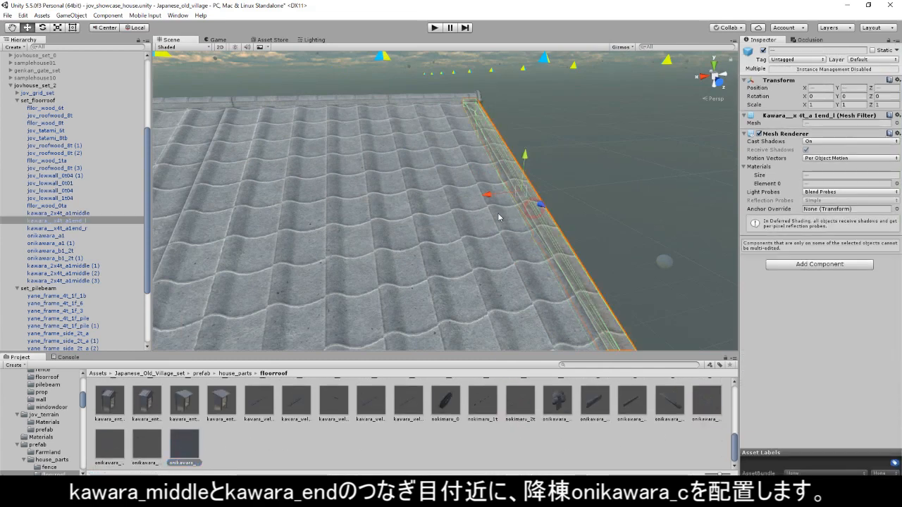
pyautogui.moveTo(188, 445); pyautogui.dragTo(88, 258)
pyautogui.moveTo(76, 224); pyautogui.dragTo(83, 228)
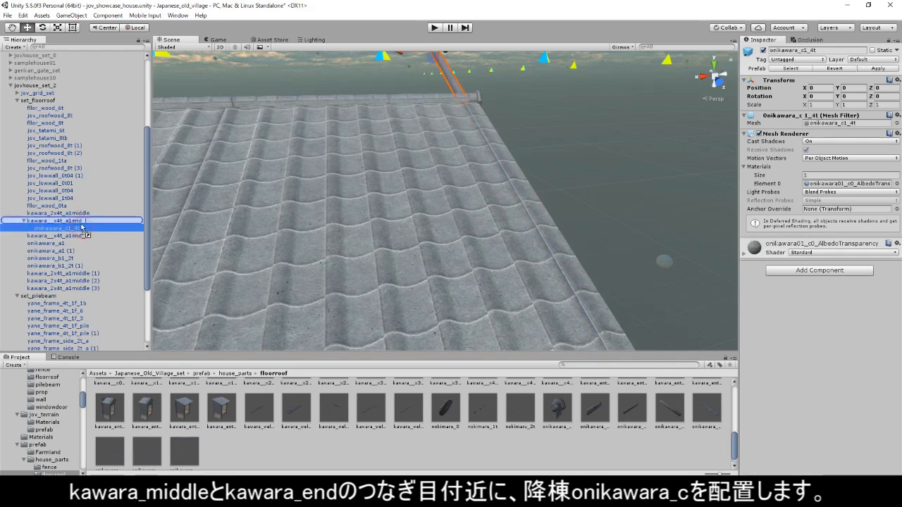
pyautogui.scroll(-4, 446, 133)
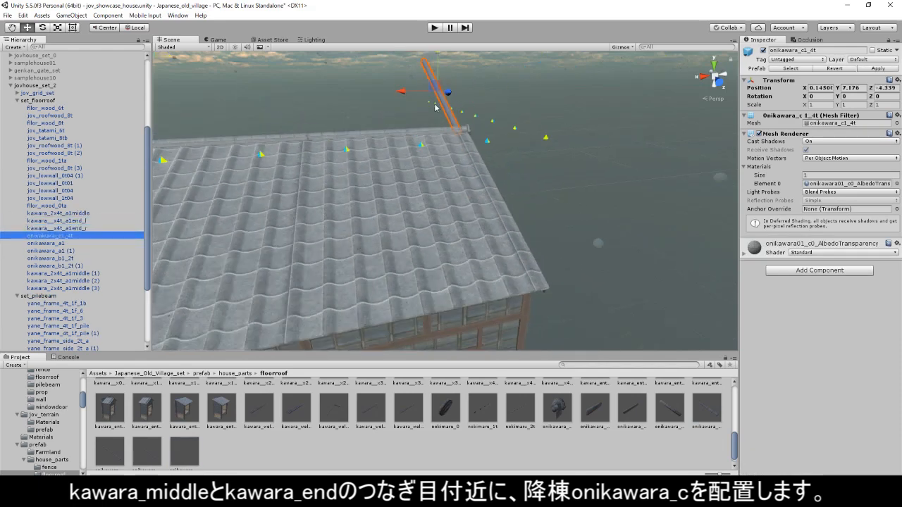
pyautogui.keyDown('alt'); pyautogui.moveTo(436, 107); pyautogui.dragTo(369, 224); pyautogui.keyUp('alt')
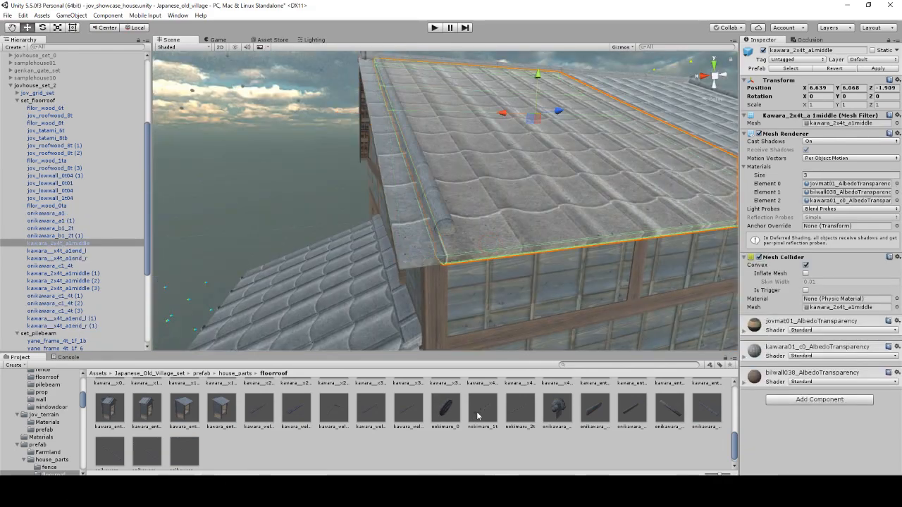
# Step: Add nokimaru_1t eave tiles along the lower edge of kawara_2x4t_a1middle and move them out into the set_floorroof group
pyautogui.moveTo(477, 416); pyautogui.dragTo(129, 284)
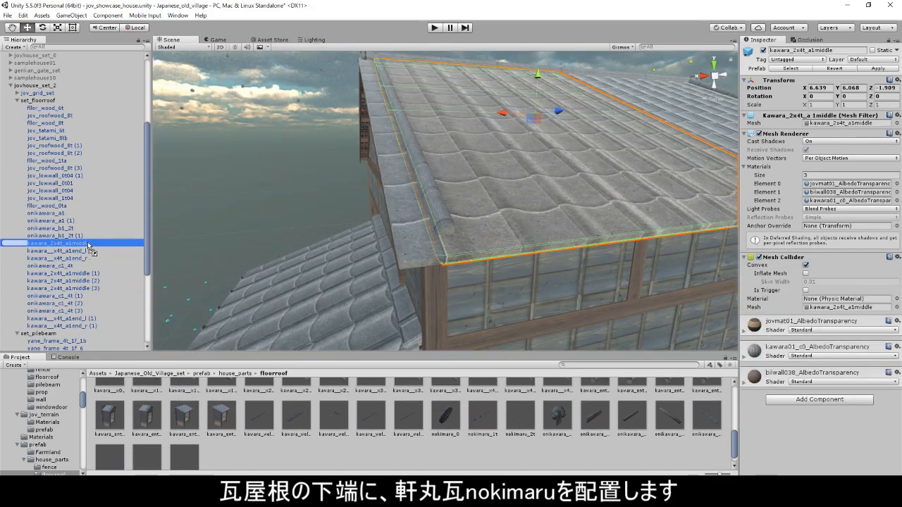
pyautogui.moveTo(89, 244); pyautogui.dragTo(89, 246)
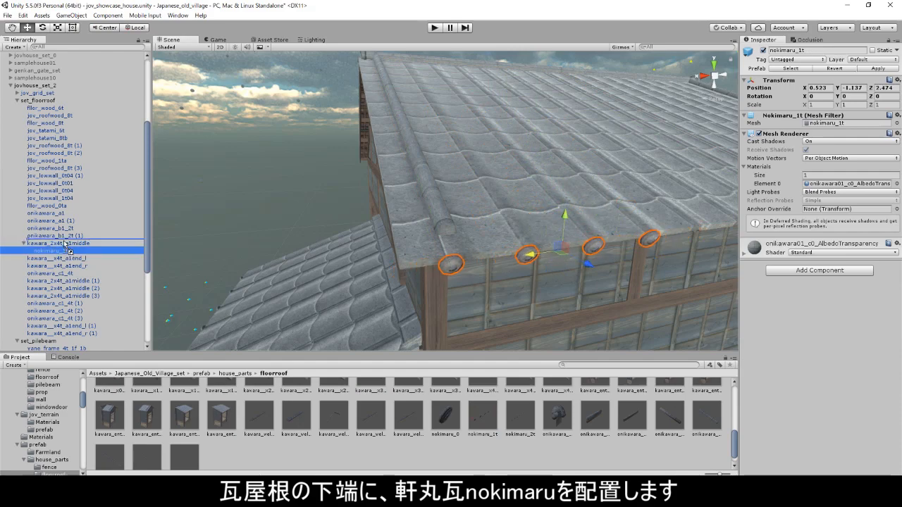
pyautogui.moveTo(68, 249); pyautogui.dragTo(69, 240)
pyautogui.keyDown('alt'); pyautogui.moveTo(547, 245); pyautogui.dragTo(534, 209); pyautogui.keyUp('alt')
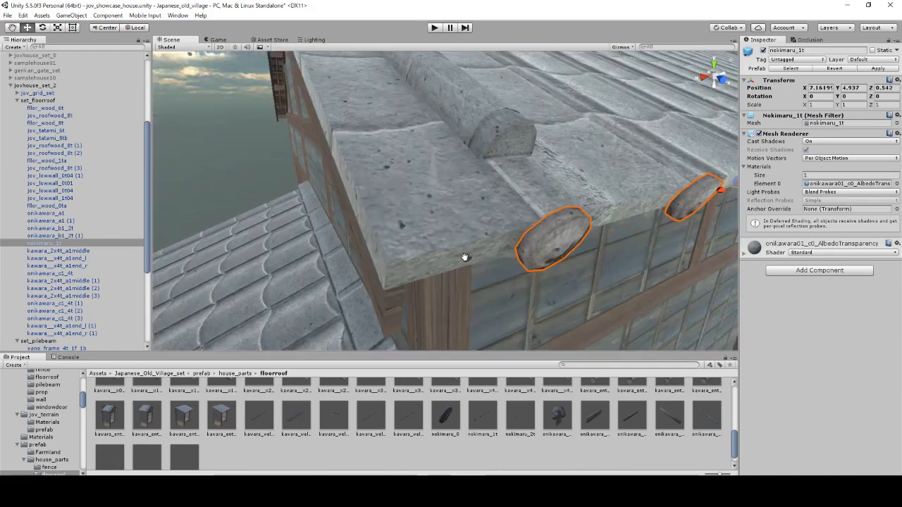
pyautogui.keyDown('alt'); pyautogui.moveTo(463, 254); pyautogui.dragTo(479, 264); pyautogui.keyUp('alt')
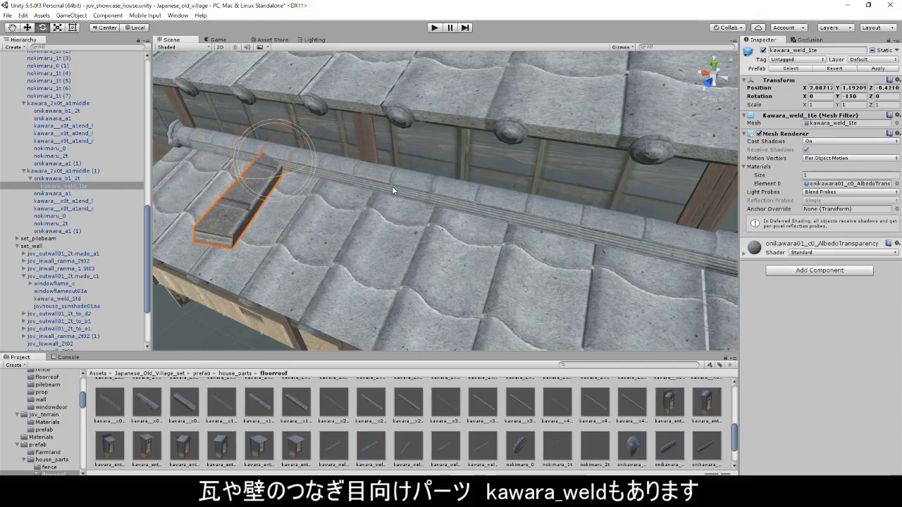
# Step: Turn kawara_weld_1te to 0 degrees and fit it along the lower roof's ridge at Y -0.056, Z 0.071
pyautogui.moveTo(310, 176); pyautogui.dragTo(332, 208)
pyautogui.scroll(5, 307, 177)
pyautogui.scroll(-5, 284, 192)
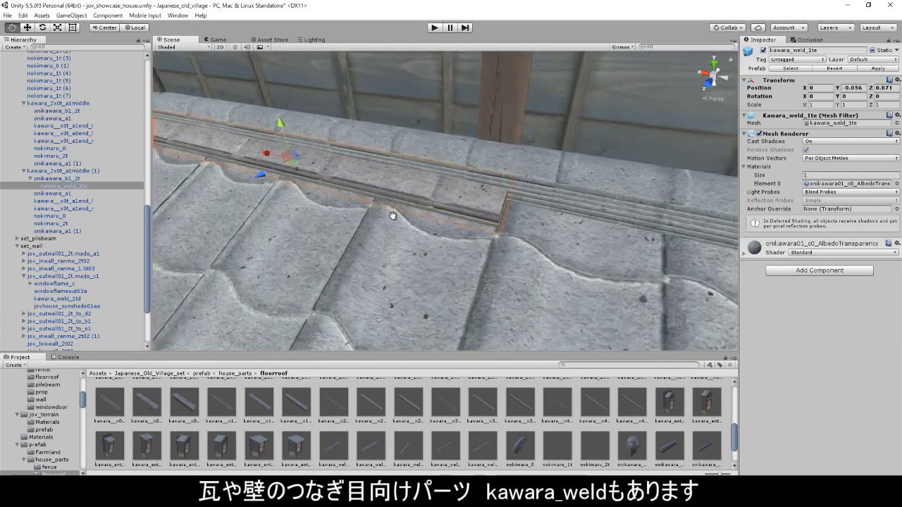
# Step: Duplicate kawara_weld_1te and fit the copy against the end of the first along the lower ridge, at about X -2.092
pyautogui.keyDown('alt'); pyautogui.moveTo(392, 211); pyautogui.dragTo(519, 224); pyautogui.keyUp('alt')
pyautogui.hotkey('ctrl', 'd')
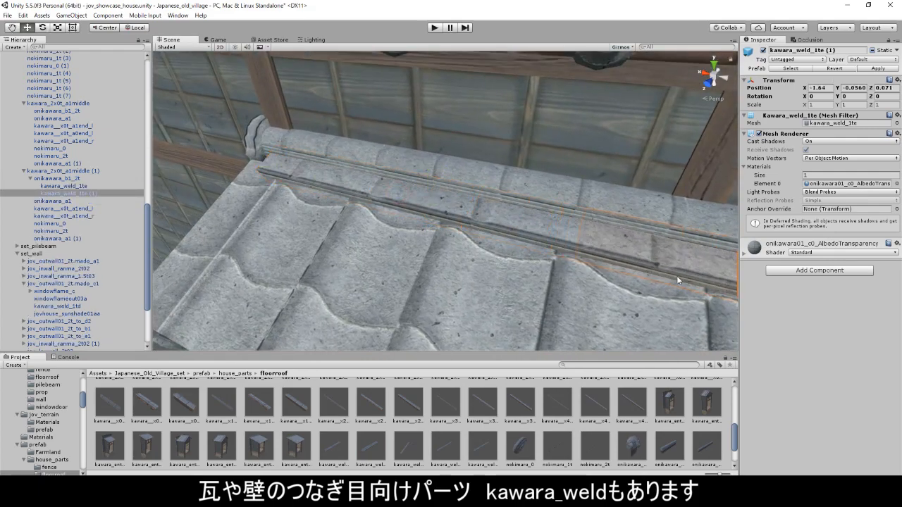
pyautogui.moveTo(718, 291); pyautogui.dragTo(722, 291)
pyautogui.press('f')
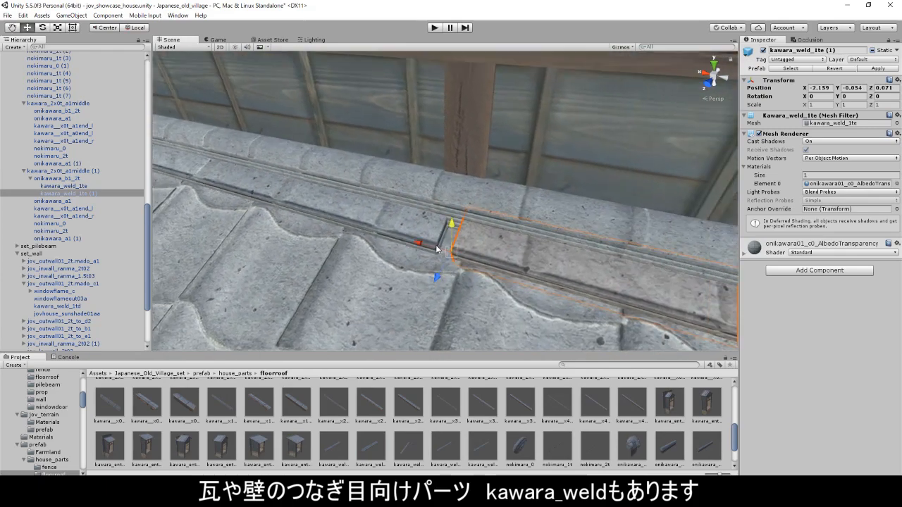
pyautogui.moveTo(448, 252); pyautogui.dragTo(435, 249)
pyautogui.scroll(-6, 571, 285)
pyautogui.moveTo(572, 284); pyautogui.dragTo(344, 208, button='middle')
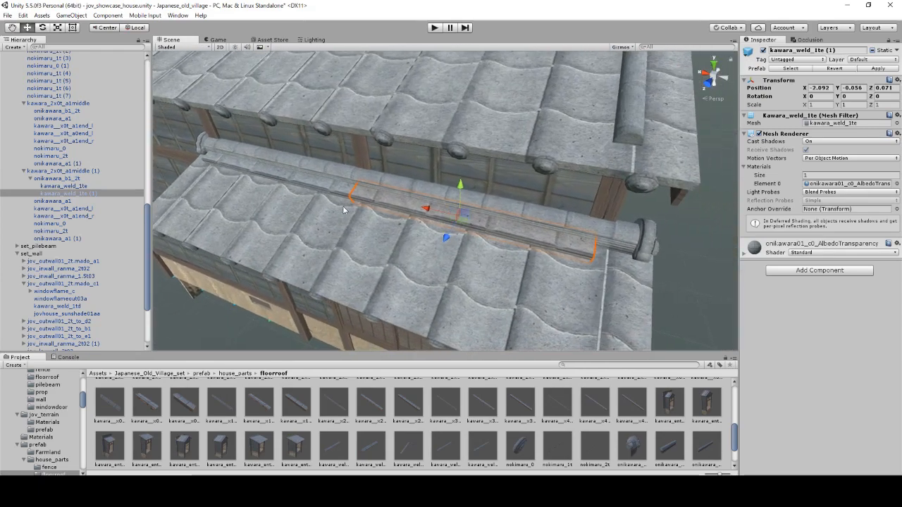
pyautogui.keyDown('alt'); pyautogui.moveTo(335, 195); pyautogui.dragTo(335, 66); pyautogui.keyUp('alt')
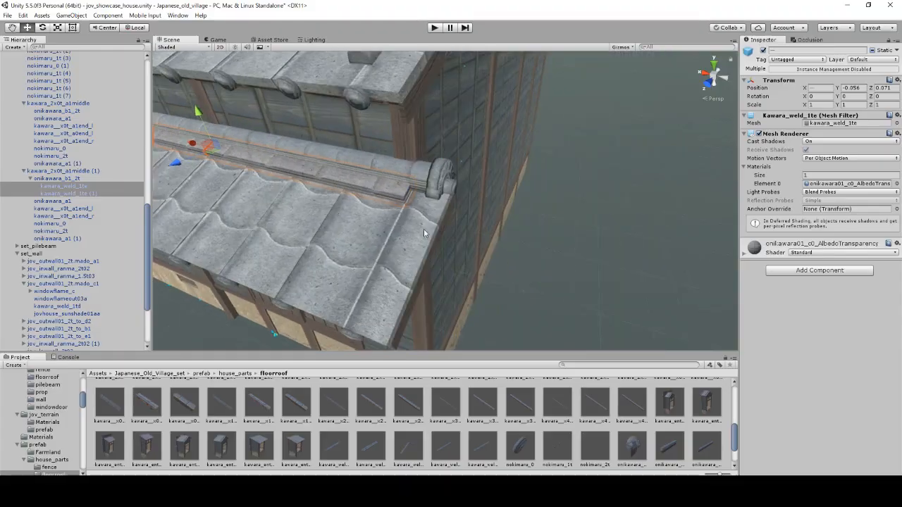
pyautogui.click(415, 226)
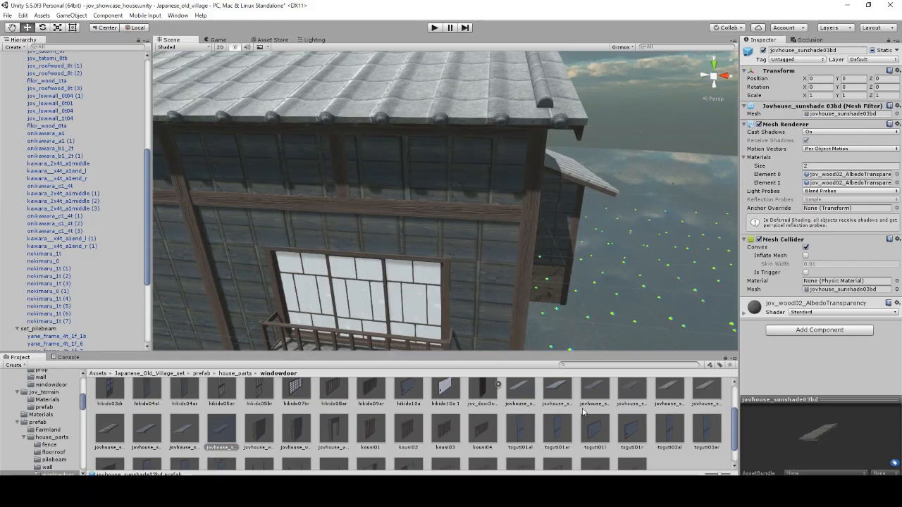
# Step: Try the jovhouse_sunshade02ba, jovhouse_sunshade02bd and jovhouse_sunshade03bb window eaves side by side on the outer wall
pyautogui.scroll(1, 589, 406)
pyautogui.click(595, 398)
pyautogui.click(554, 404)
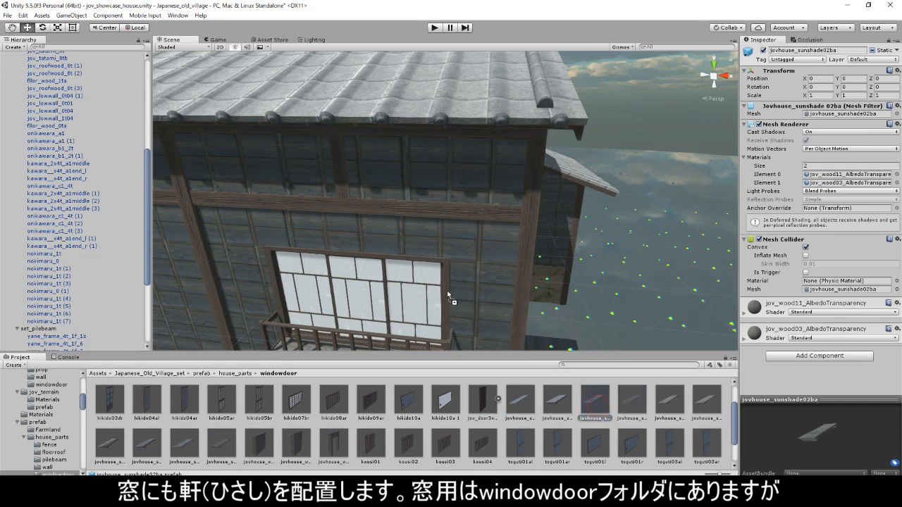
pyautogui.moveTo(447, 294); pyautogui.dragTo(333, 254)
pyautogui.moveTo(333, 254); pyautogui.dragTo(564, 224, button='middle')
pyautogui.moveTo(706, 404); pyautogui.dragTo(363, 226)
pyautogui.moveTo(148, 451); pyautogui.dragTo(192, 210)
pyautogui.moveTo(204, 209); pyautogui.dragTo(315, 246, button='middle')
pyautogui.scroll(-3, 368, 270)
pyautogui.moveTo(395, 271); pyautogui.dragTo(311, 262, button='middle')
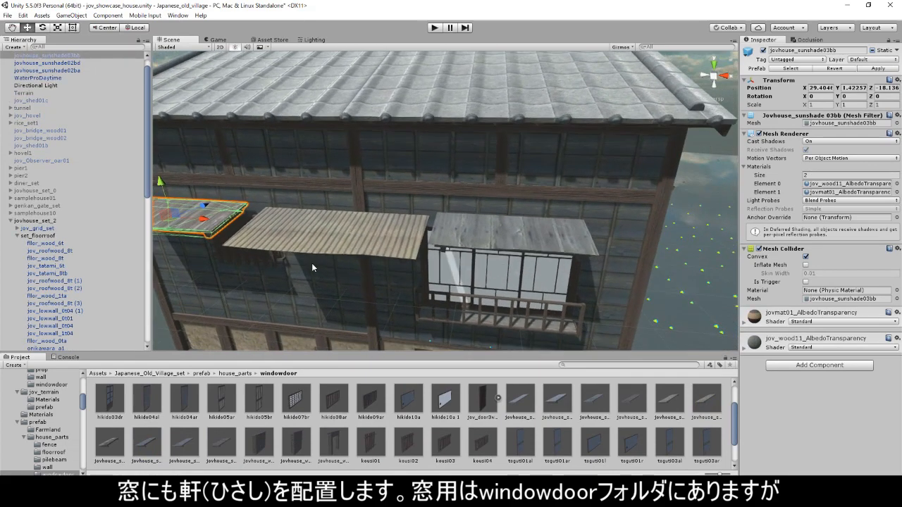
# Step: Undo the placement of the three trial sunshades
pyautogui.hotkey('ctrl', 'z')
pyautogui.hotkey('ctrl', 'z')
pyautogui.hotkey('ctrl', 'z')
# Step: Place the tiled jovhouse_sunshade01aa eave on the outer wall above the window, at about X 34.638, Y 1.59, Z -17.647
pyautogui.moveTo(519, 431); pyautogui.dragTo(508, 224)
pyautogui.moveTo(606, 271); pyautogui.dragTo(499, 285, button='right')
pyautogui.moveTo(382, 255); pyautogui.dragTo(328, 256, button='middle')
pyautogui.moveTo(275, 194); pyautogui.dragTo(437, 252)
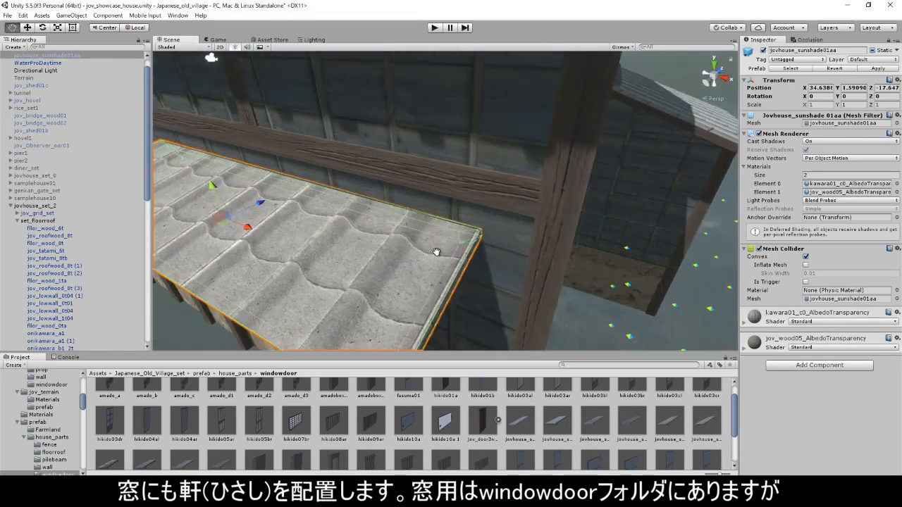
pyautogui.moveTo(303, 261); pyautogui.dragTo(409, 286, button='middle')
pyautogui.scroll(-1, 409, 286)
pyautogui.keyDown('alt'); pyautogui.moveTo(268, 224); pyautogui.dragTo(328, 217); pyautogui.keyUp('alt')
pyautogui.moveTo(327, 217); pyautogui.dragTo(326, 224, button='middle')
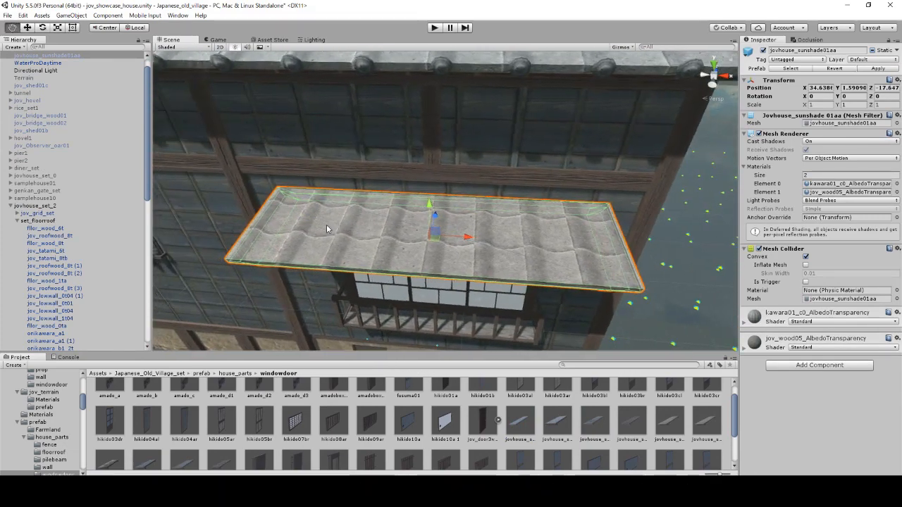
# Step: Nest the jovhouse_sunshade01aa eave in the hierarchy under its wall part jov_outwall01_2t.mado_c1
pyautogui.moveTo(274, 288); pyautogui.dragTo(354, 210, button='middle')
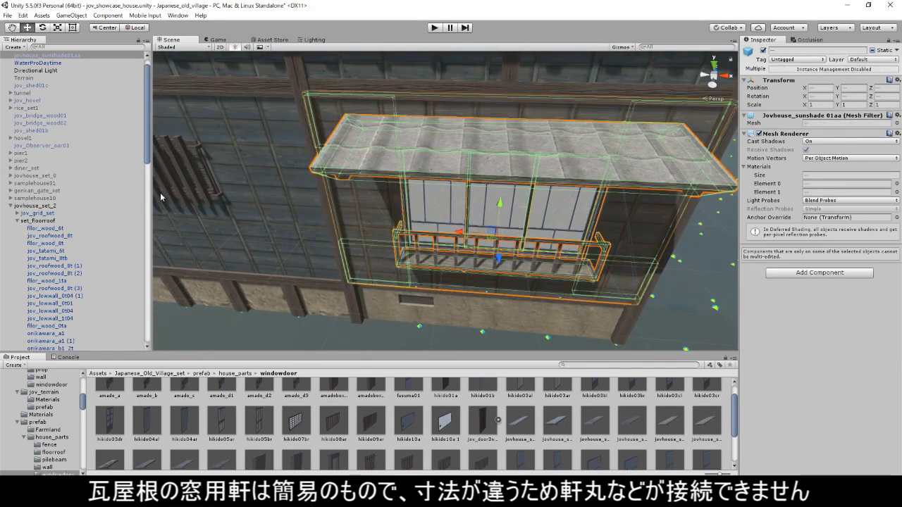
pyautogui.moveTo(145, 159); pyautogui.dragTo(147, 306)
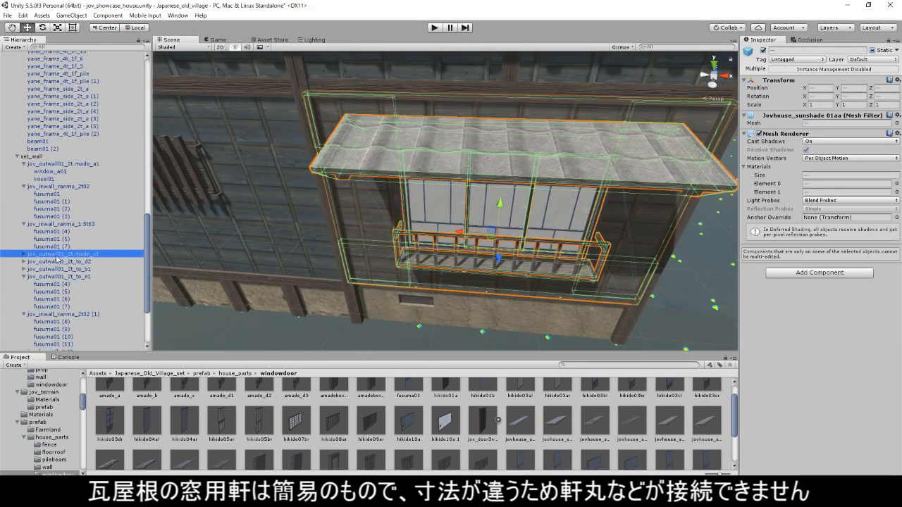
pyautogui.moveTo(56, 252); pyautogui.dragTo(55, 253)
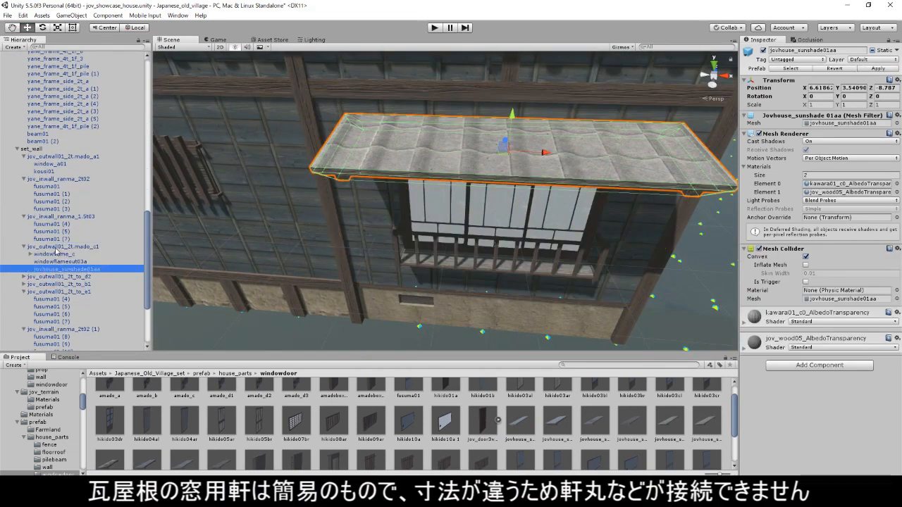
# Step: Place the short roof kawara_2x0t_a1middle above the gable-side window, rotated 90° about Y, at about X 9.369, Y 3.907, Z -6.727 within set_floorroof
pyautogui.keyDown('alt'); pyautogui.moveTo(435, 208); pyautogui.dragTo(266, 294); pyautogui.keyUp('alt')
pyautogui.keyDown('alt'); pyautogui.moveTo(467, 167); pyautogui.dragTo(412, 270); pyautogui.keyUp('alt')
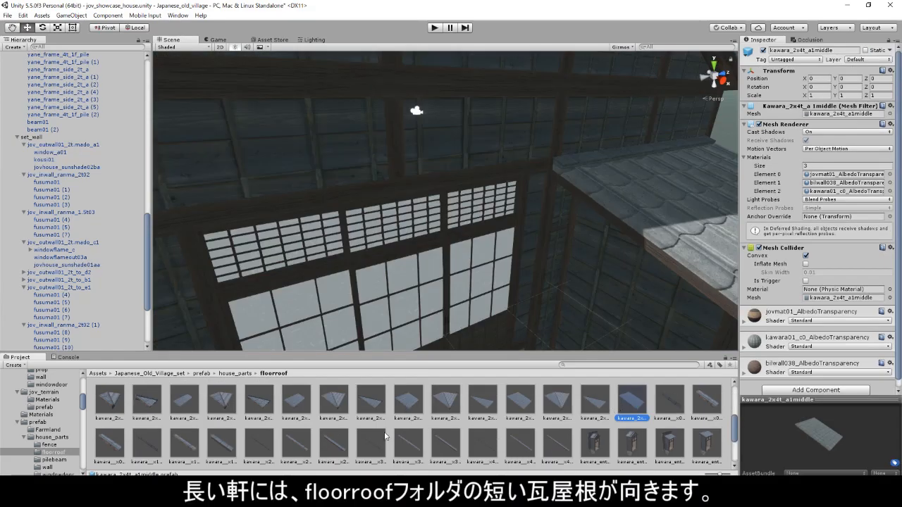
pyautogui.scroll(1, 208, 430)
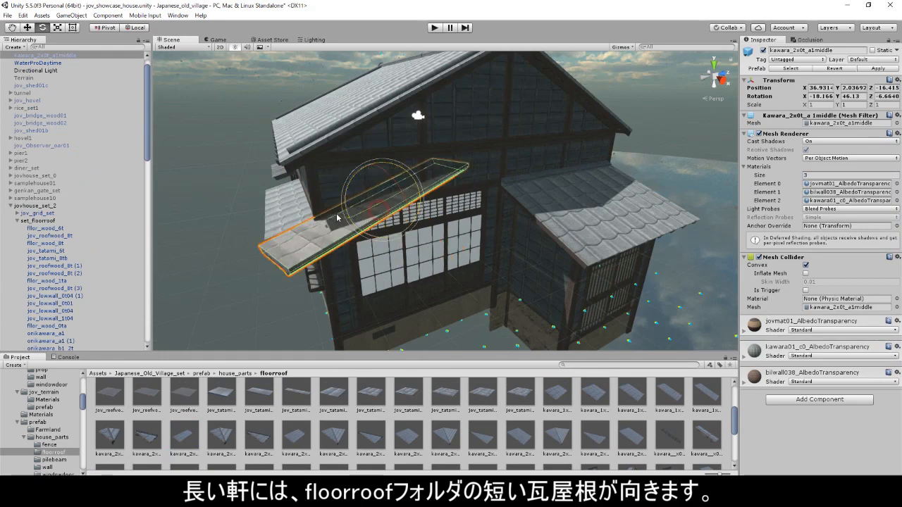
pyautogui.hotkey('ctrl', 'z')
pyautogui.moveTo(336, 213); pyautogui.dragTo(253, 224)
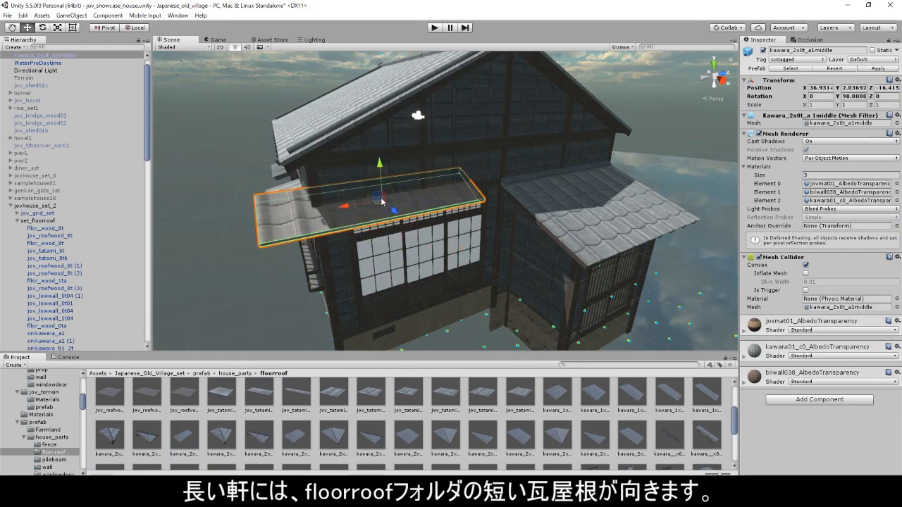
pyautogui.moveTo(381, 201); pyautogui.dragTo(413, 196)
pyautogui.press('w')
pyautogui.moveTo(414, 196); pyautogui.dragTo(502, 195, button='right')
pyautogui.press('a')
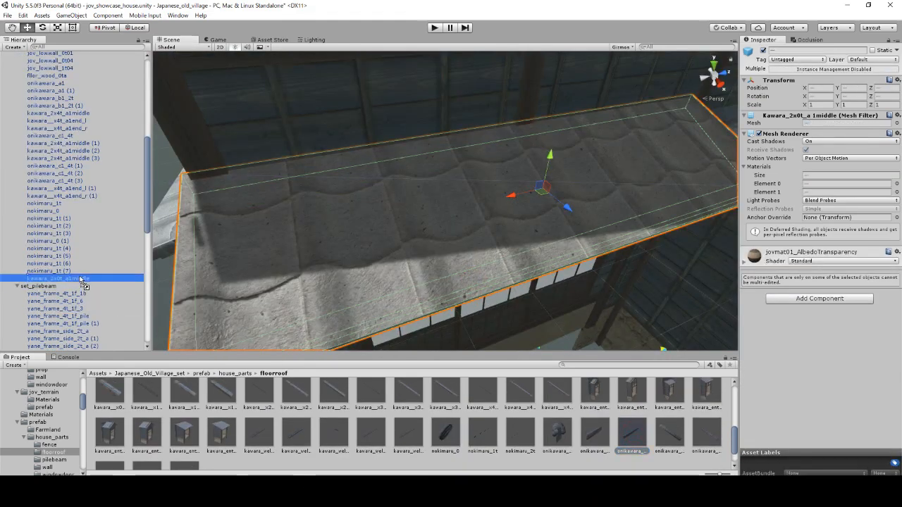
# Step: Add onikawara_b1_2t, onikawara_a1, nokimaru_2t and nokimaru_0 as children of the kawara_2x0t_a1middle eave
pyautogui.moveTo(84, 281); pyautogui.dragTo(80, 280)
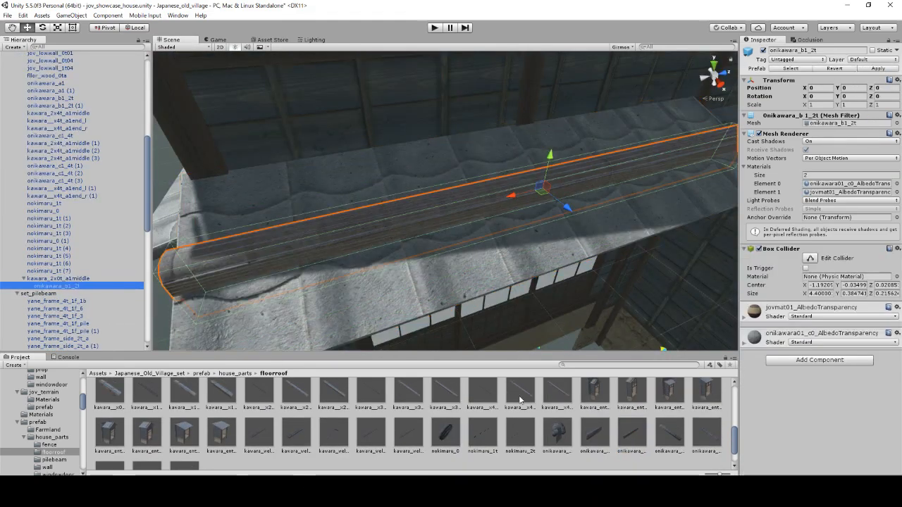
pyautogui.moveTo(551, 431); pyautogui.dragTo(85, 280)
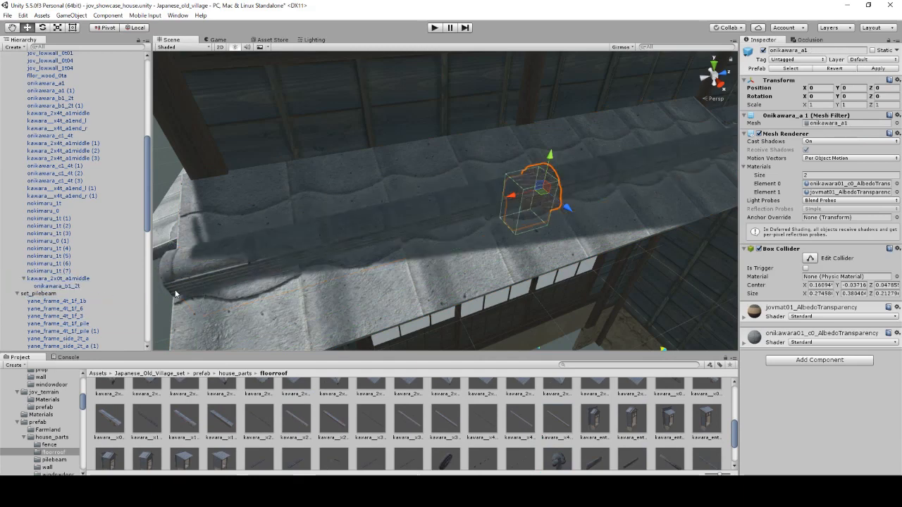
pyautogui.scroll(-1, 620, 455)
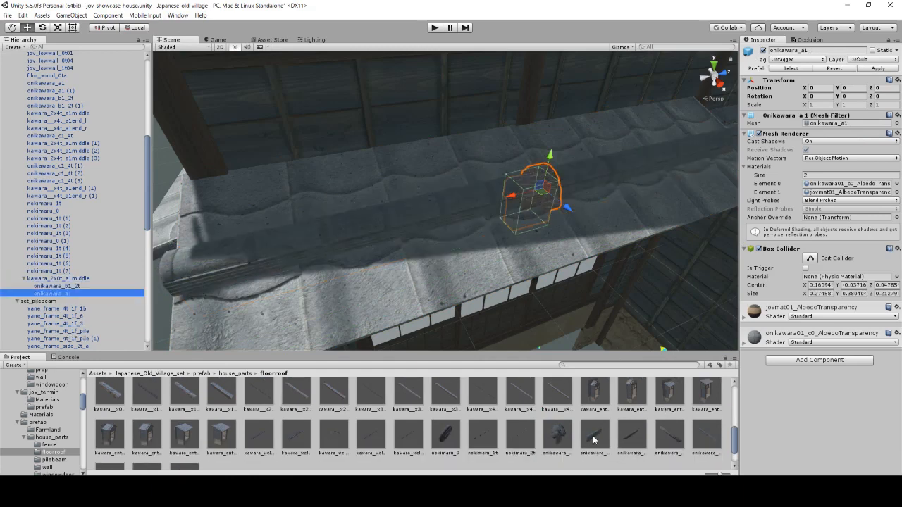
pyautogui.click(447, 436)
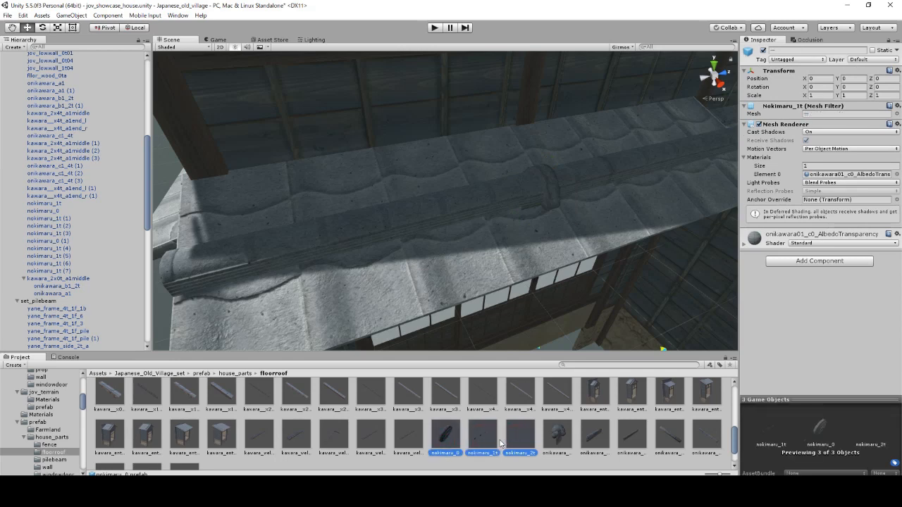
pyautogui.moveTo(514, 440); pyautogui.dragTo(99, 295)
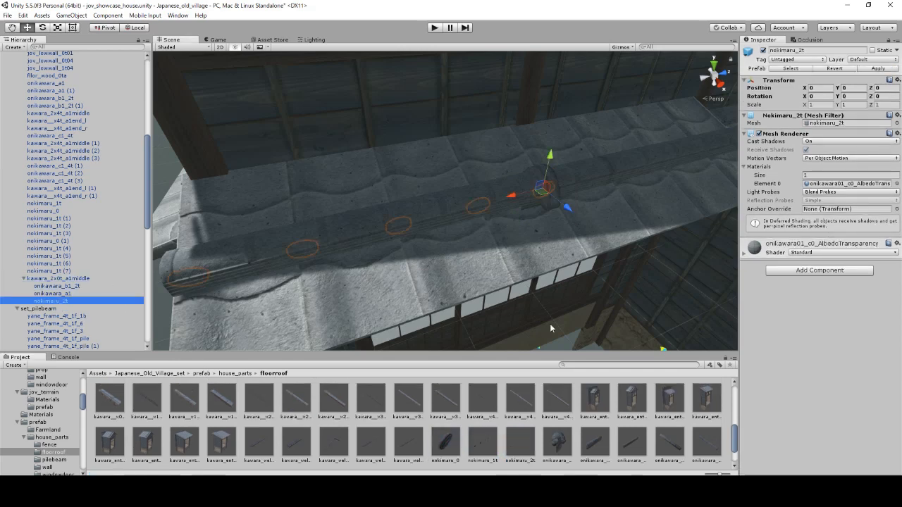
pyautogui.moveTo(471, 441); pyautogui.dragTo(88, 313)
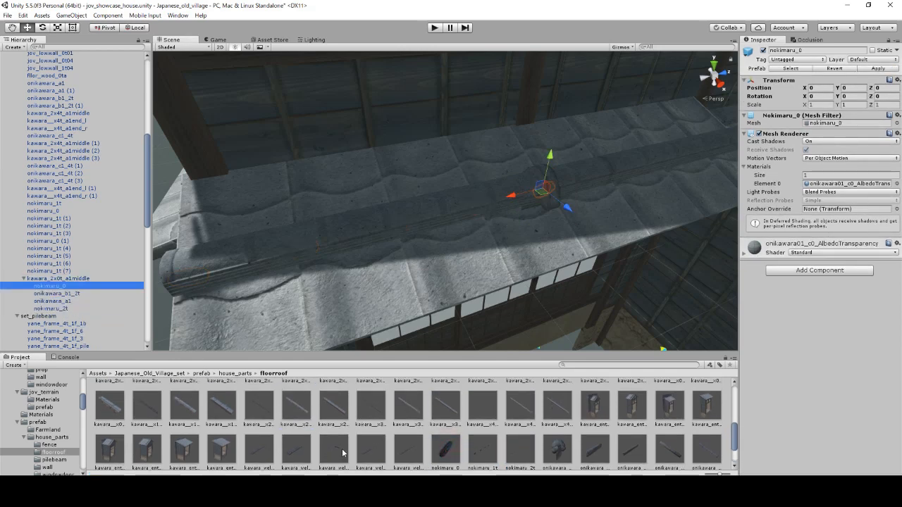
pyautogui.click(376, 292)
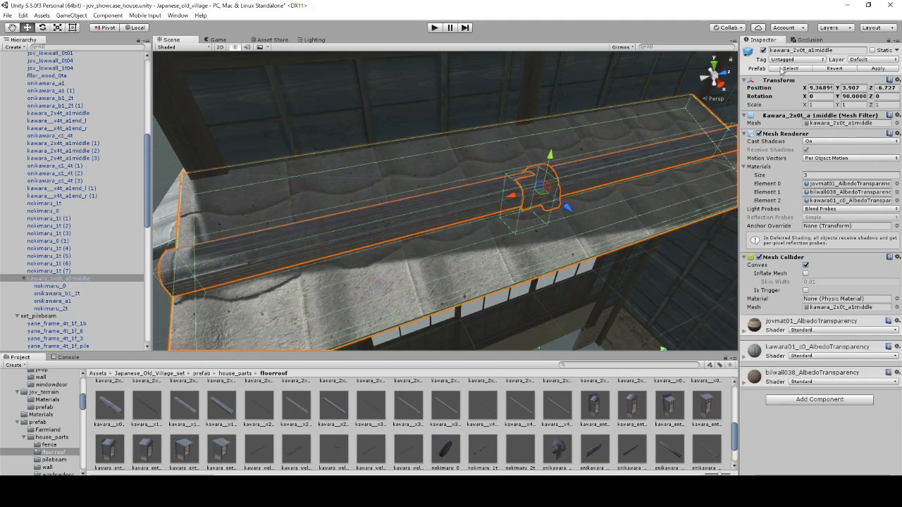
# Step: Add the edge tiles kawara__x0t_a1end_l and kawara__x0t_a1end_r to kawara_2x0t_a1middle and move the right-hand piece toward its end of the eave
pyautogui.click(784, 68)
pyautogui.moveTo(612, 185); pyautogui.dragTo(319, 243)
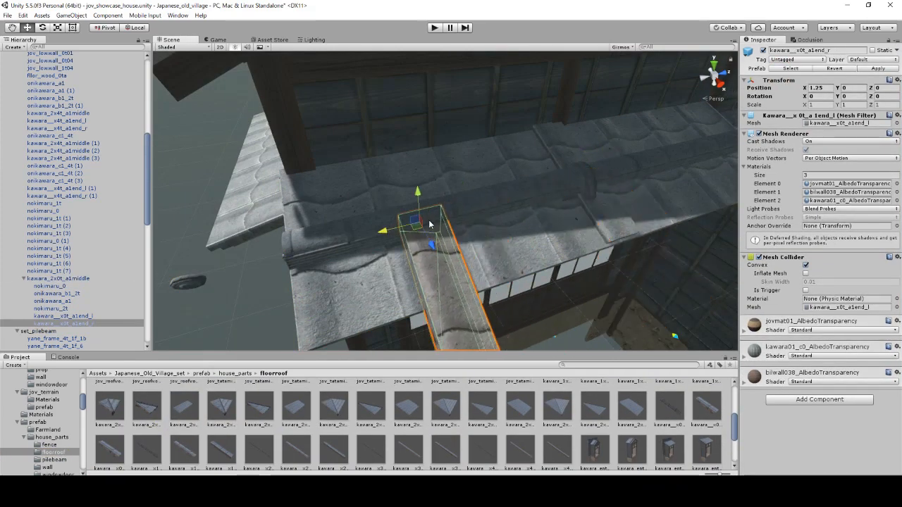
pyautogui.moveTo(442, 228); pyautogui.dragTo(510, 181, button='middle')
pyautogui.keyDown('alt'); pyautogui.moveTo(509, 181); pyautogui.dragTo(681, 208); pyautogui.keyUp('alt')
pyautogui.moveTo(680, 207); pyautogui.dragTo(452, 209, button='middle')
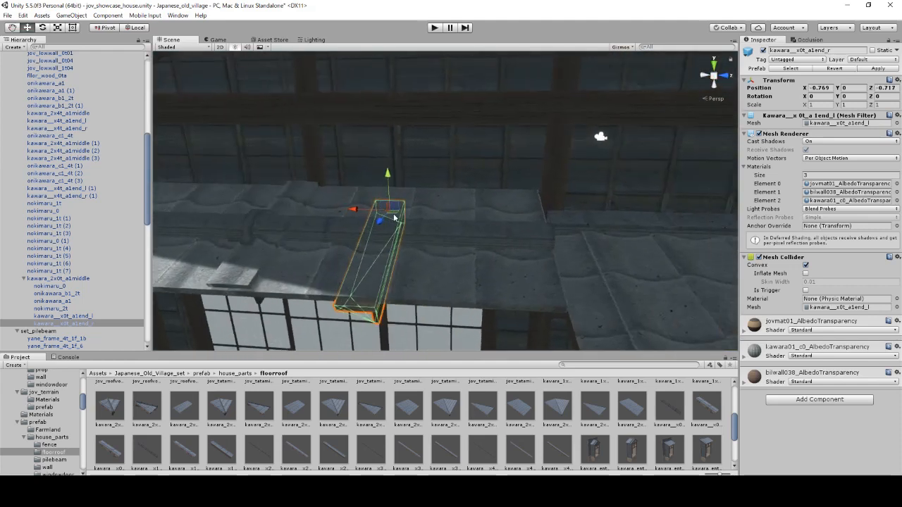
pyautogui.moveTo(395, 216); pyautogui.dragTo(555, 217)
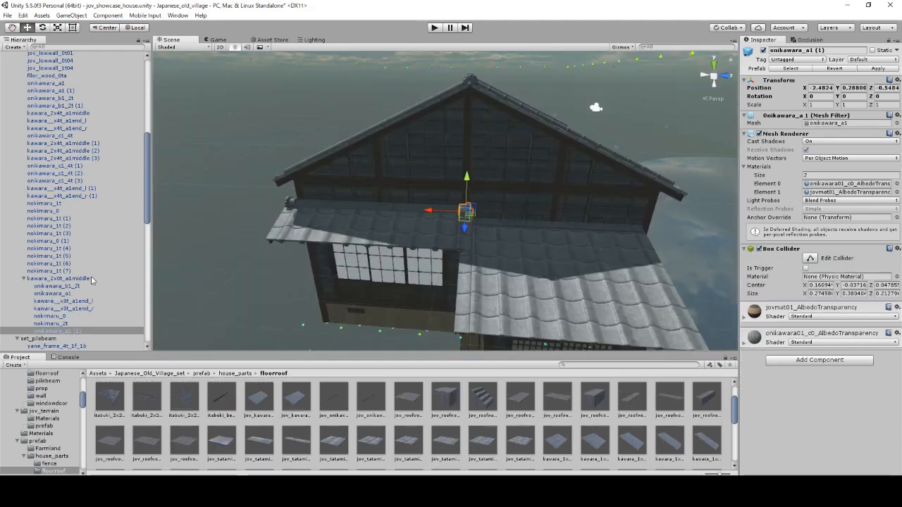
# Step: Duplicate the complete kawara_2x0t_a1middle eave and place the copy on the adjoining wall with Y rotation 0, at X 4.31, Y 3.907, Z 1.1
pyautogui.click(79, 280)
pyautogui.keyDown('alt'); pyautogui.moveTo(407, 274); pyautogui.dragTo(354, 264); pyautogui.keyUp('alt')
pyautogui.moveTo(355, 264); pyautogui.dragTo(403, 256, button='middle')
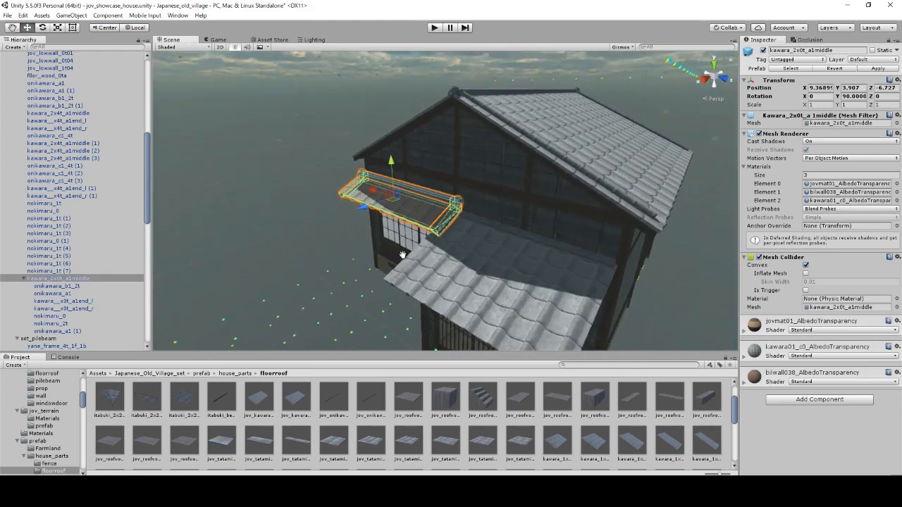
pyautogui.keyDown('alt'); pyautogui.moveTo(403, 256); pyautogui.dragTo(338, 260); pyautogui.keyUp('alt')
pyautogui.hotkey('ctrl', 'd')
pyautogui.moveTo(286, 187); pyautogui.dragTo(659, 322)
pyautogui.press('e')
pyautogui.press('w')
pyautogui.moveTo(522, 301); pyautogui.dragTo(586, 218)
pyautogui.moveTo(680, 241); pyautogui.dragTo(594, 242, button='right')
pyautogui.keyDown('alt'); pyautogui.moveTo(594, 242); pyautogui.dragTo(395, 184); pyautogui.keyUp('alt')
pyautogui.scroll(2, 395, 185)
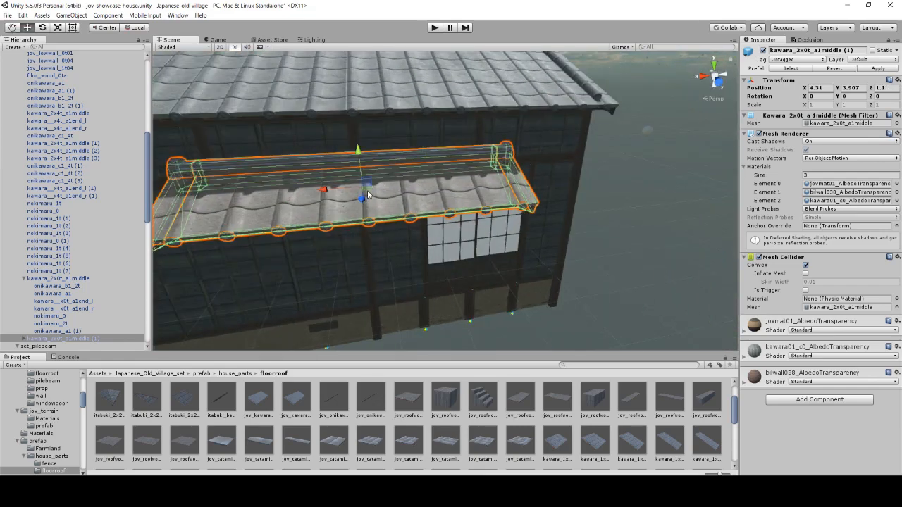
# Step: Slide the duplicated eave along the wall above the window to X 2.247
pyautogui.moveTo(328, 191); pyautogui.dragTo(467, 203)
pyautogui.keyDown('alt'); pyautogui.moveTo(561, 219); pyautogui.dragTo(270, 186); pyautogui.keyUp('alt')
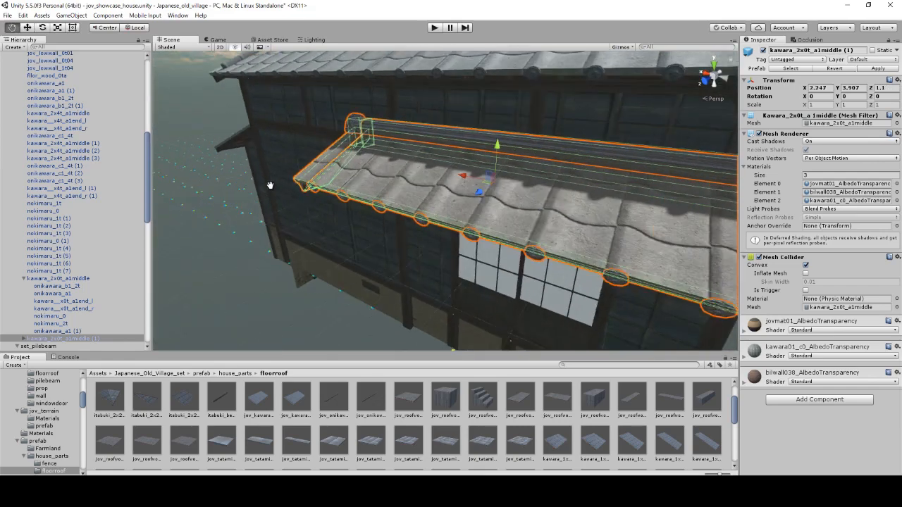
pyautogui.moveTo(270, 186); pyautogui.dragTo(449, 206, button='right')
pyautogui.keyDown('alt'); pyautogui.moveTo(449, 205); pyautogui.dragTo(236, 145); pyautogui.keyUp('alt')
pyautogui.moveTo(355, 132); pyautogui.dragTo(406, 148)
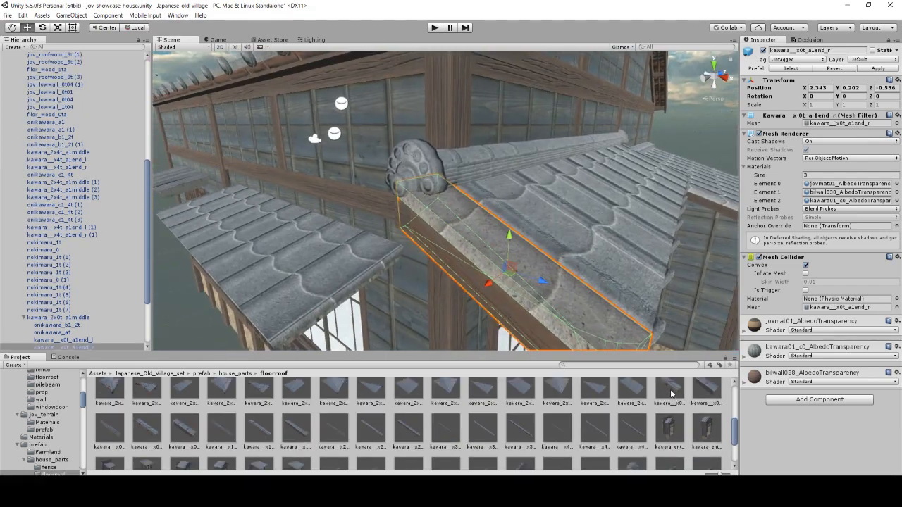
# Step: Add the decorative end kawara__x0t_a0end_l at the kawara__x0t_a1end_r edge, rotate it 180° about Y, and nest it directly under kawara_2x0t_a1middle
pyautogui.click(671, 399)
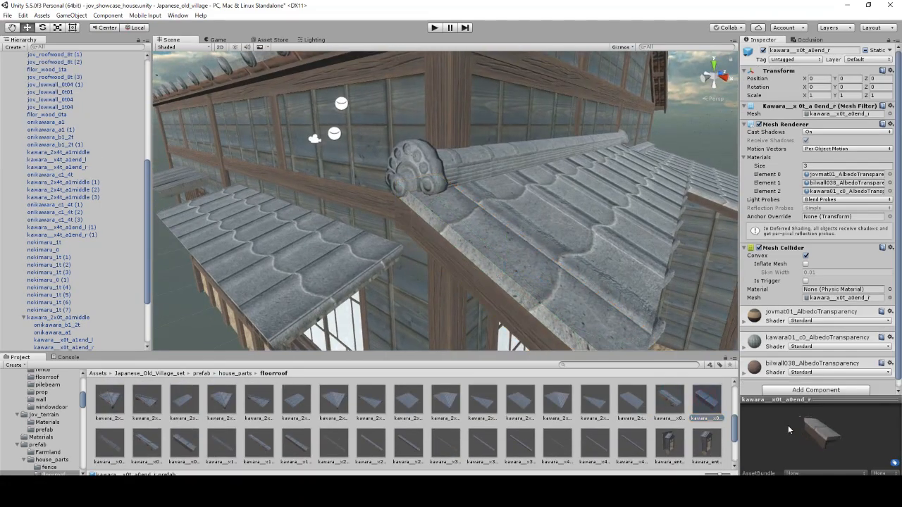
pyautogui.click(673, 407)
pyautogui.keyDown('ctrl'); pyautogui.click(487, 262); pyautogui.keyUp('ctrl')
pyautogui.scroll(-2, 109, 289)
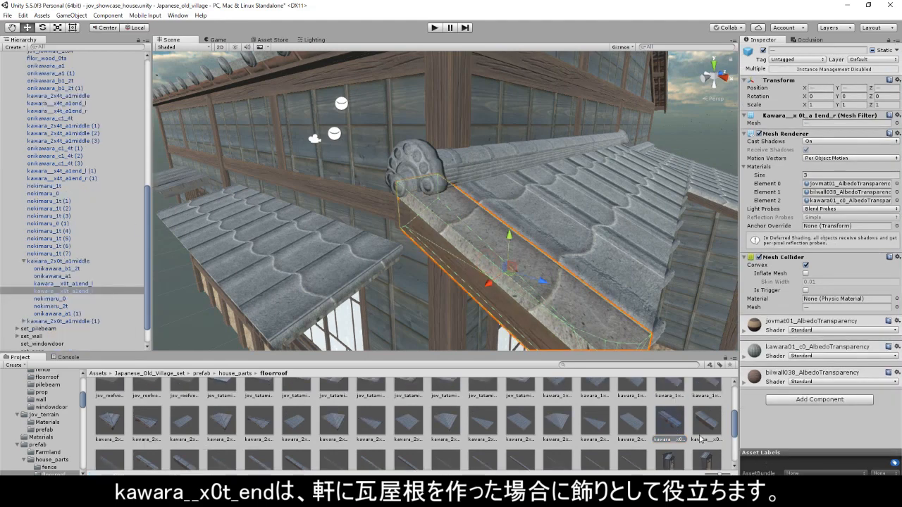
pyautogui.moveTo(663, 410); pyautogui.dragTo(147, 308)
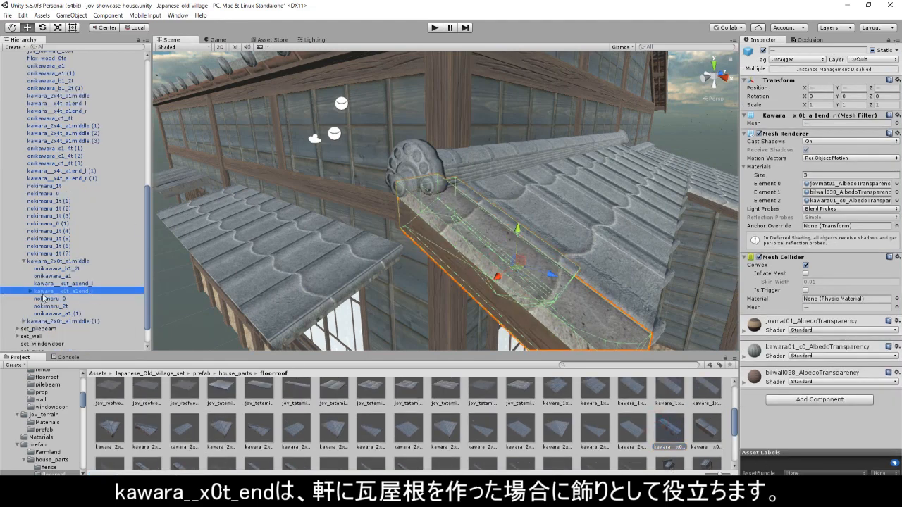
pyautogui.moveTo(31, 297); pyautogui.dragTo(31, 293)
pyautogui.moveTo(474, 255); pyautogui.dragTo(229, 269)
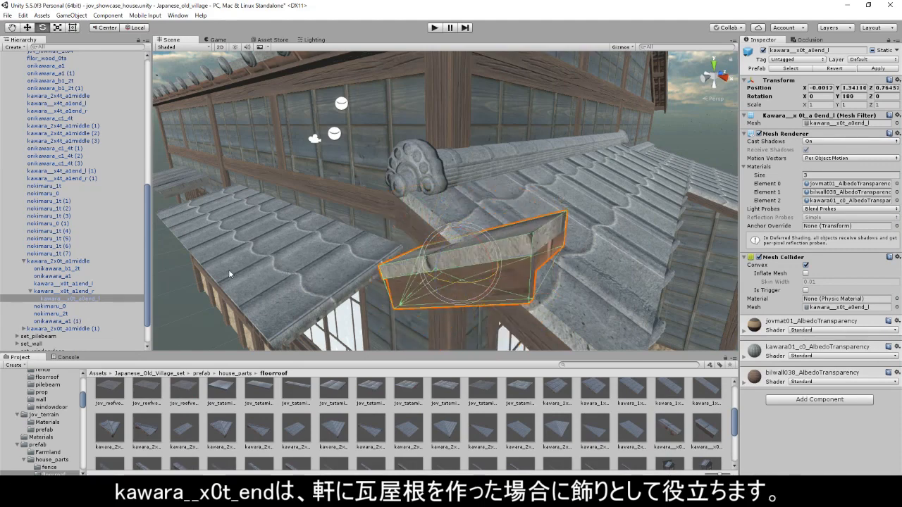
pyautogui.moveTo(53, 287); pyautogui.dragTo(53, 287)
# Step: Fit kawara__x0t_a0end_l behind the ridge-end ornament, opposite the edge tile, at X 2.145, Y 0.202, Z -0.544
pyautogui.moveTo(339, 247); pyautogui.dragTo(522, 271, button='right')
pyautogui.press('w')
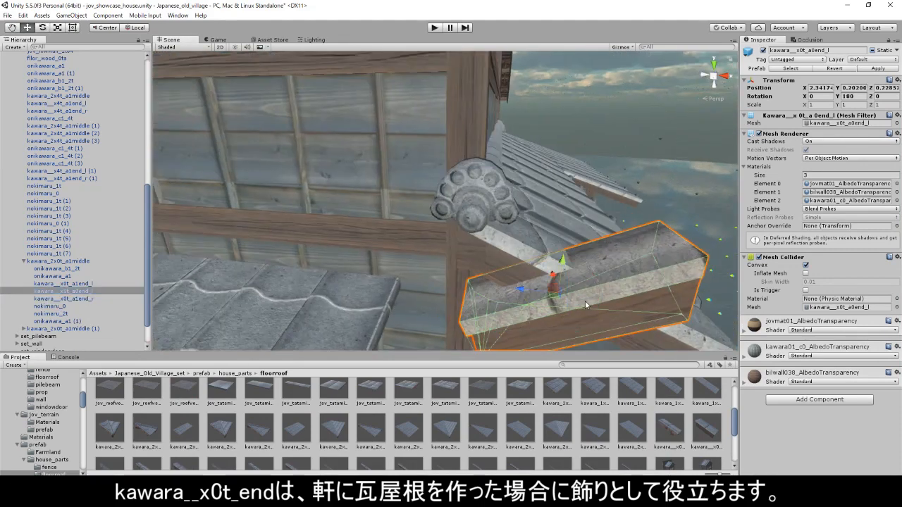
pyautogui.moveTo(585, 301); pyautogui.dragTo(384, 260)
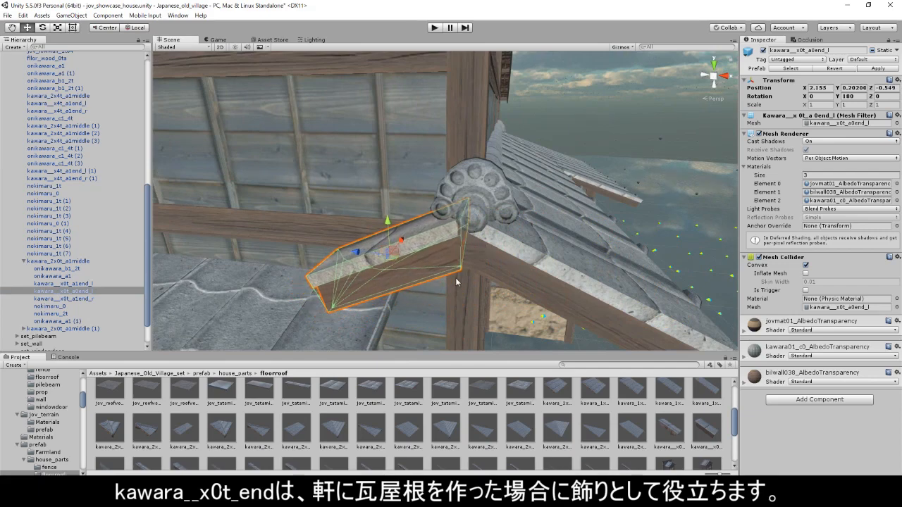
pyautogui.moveTo(457, 282); pyautogui.dragTo(550, 197, button='right')
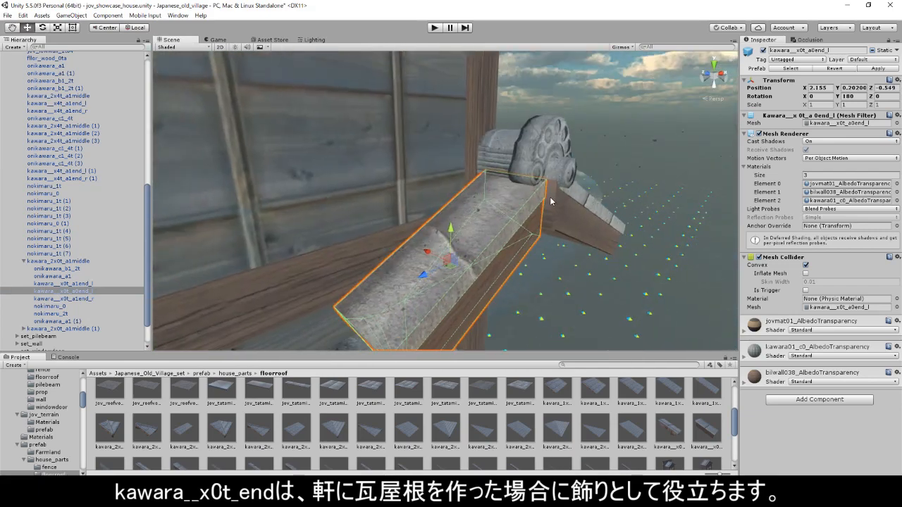
pyautogui.moveTo(449, 271); pyautogui.dragTo(450, 271)
pyautogui.moveTo(450, 272); pyautogui.dragTo(524, 243, button='right')
pyautogui.moveTo(522, 230); pyautogui.dragTo(520, 234)
pyautogui.moveTo(520, 234); pyautogui.dragTo(550, 224, button='right')
pyautogui.moveTo(550, 223); pyautogui.dragTo(483, 253, button='middle')
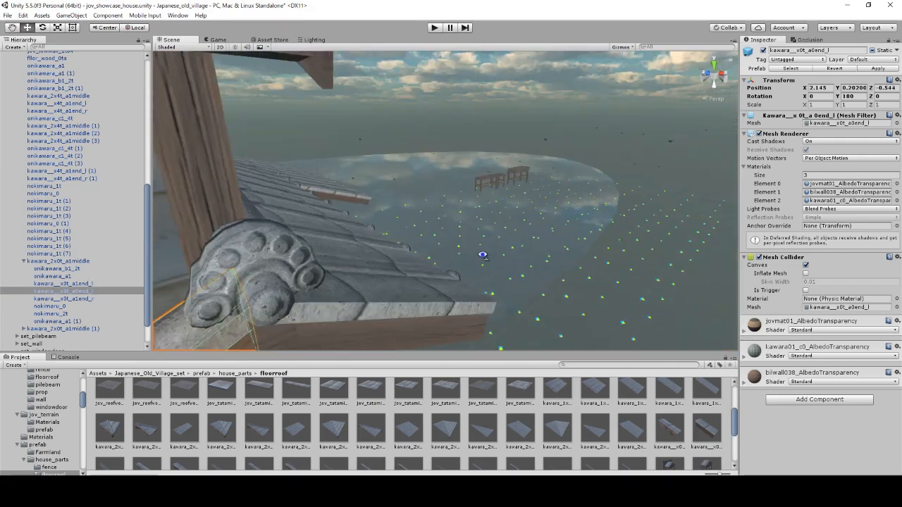
pyautogui.click(483, 254)
# Step: Add kawara_weld_1td at the upper edge of the jovhouse_sunshade01aa window eave and nest it under jov_outwall01_2t.mado_c1
pyautogui.scroll(-5, 483, 254)
pyautogui.moveTo(366, 265); pyautogui.dragTo(433, 288, button='right')
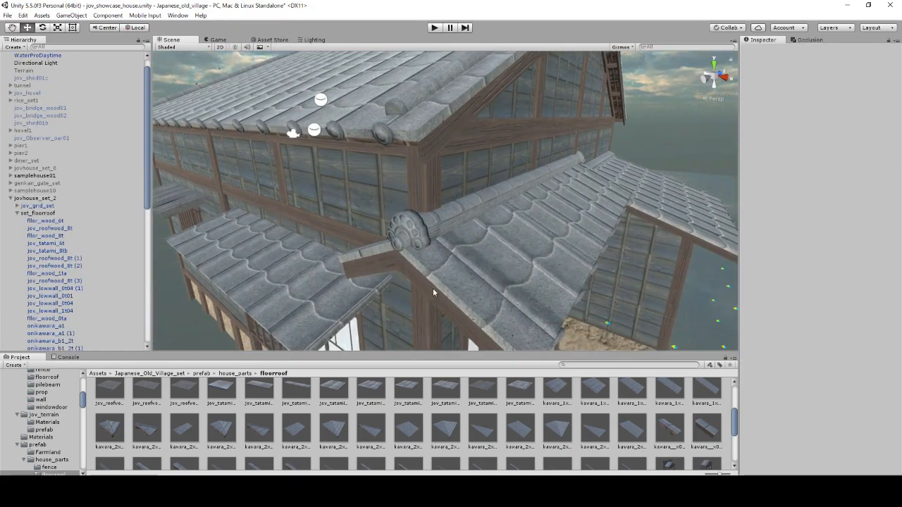
pyautogui.scroll(-3, 344, 437)
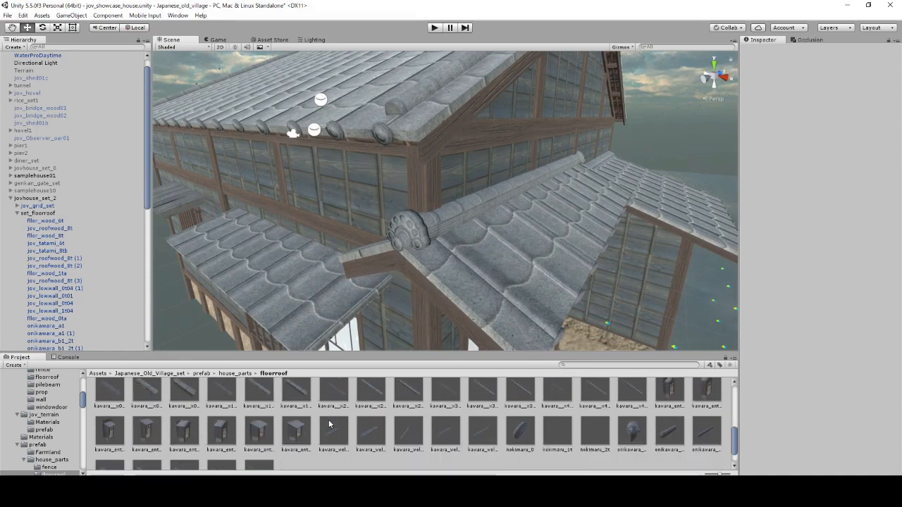
pyautogui.moveTo(361, 234); pyautogui.dragTo(549, 247, button='middle')
pyautogui.click(479, 277)
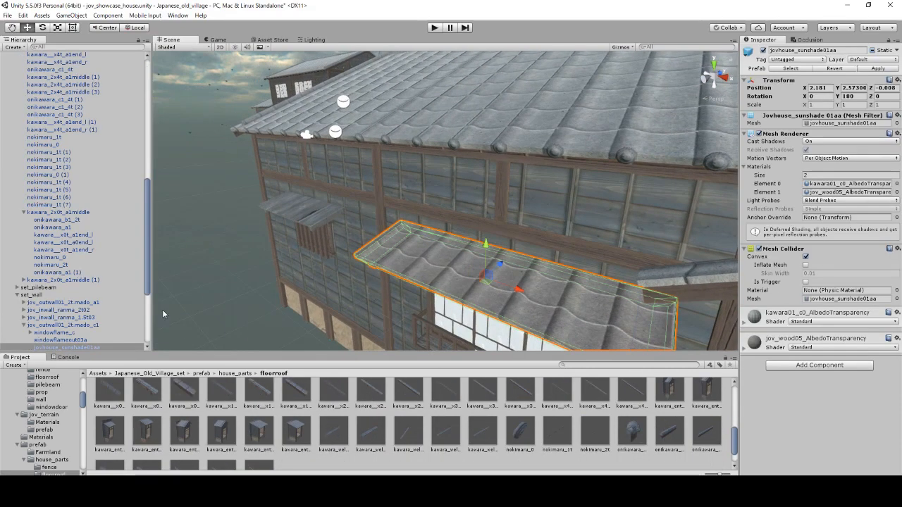
pyautogui.moveTo(277, 407); pyautogui.dragTo(75, 246)
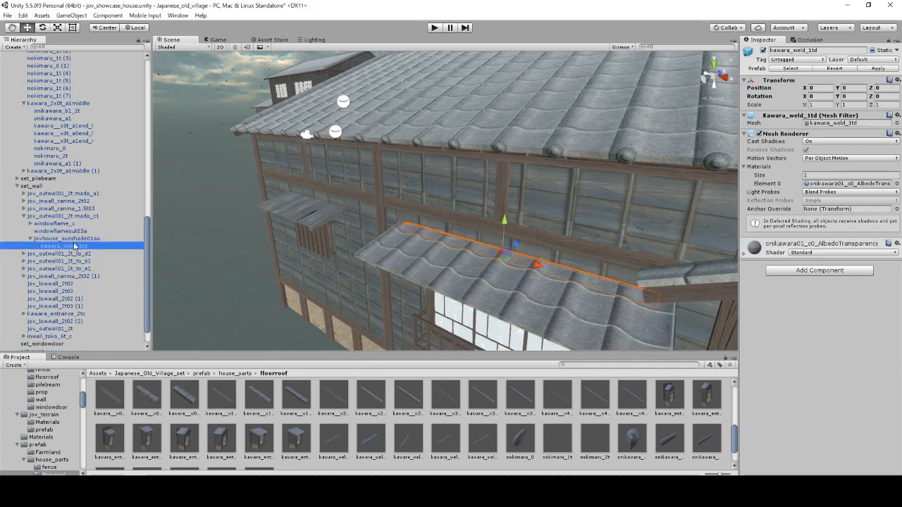
pyautogui.scroll(1, 513, 255)
pyautogui.moveTo(520, 248); pyautogui.dragTo(513, 256)
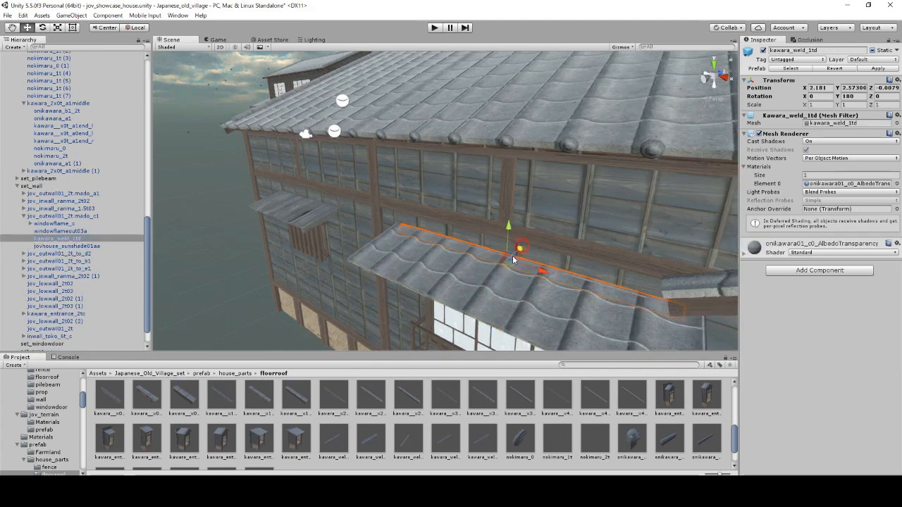
# Step: Turn kawara_weld_1td to Y rotation 360 and fit it between the eave tiles and the wall at X 2.181, Y 2.666, Z 0.096
pyautogui.moveTo(407, 297); pyautogui.dragTo(291, 270)
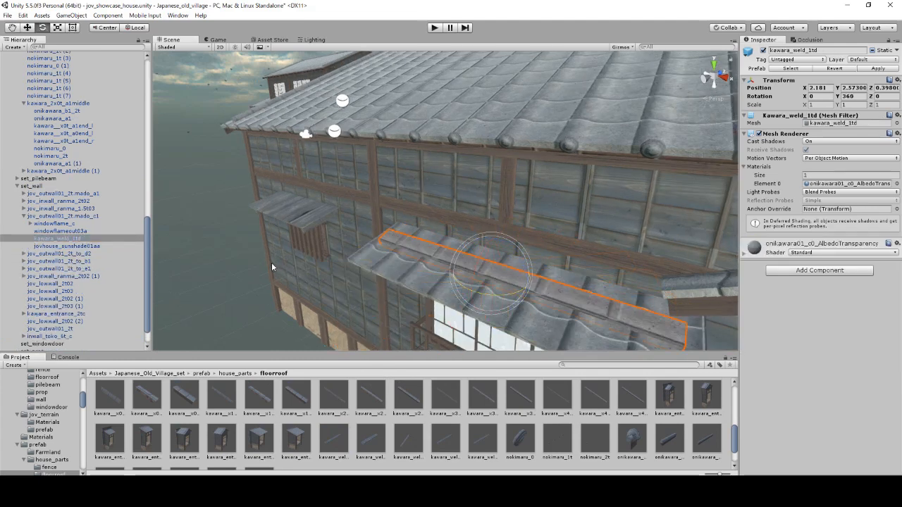
pyautogui.scroll(3, 506, 295)
pyautogui.moveTo(506, 296); pyautogui.dragTo(390, 241, button='middle')
pyautogui.press('w')
pyautogui.moveTo(347, 254); pyautogui.dragTo(389, 216)
pyautogui.moveTo(359, 243); pyautogui.dragTo(455, 247, button='right')
pyautogui.moveTo(465, 247); pyautogui.dragTo(576, 238, button='middle')
pyautogui.moveTo(353, 241); pyautogui.dragTo(389, 258, button='right')
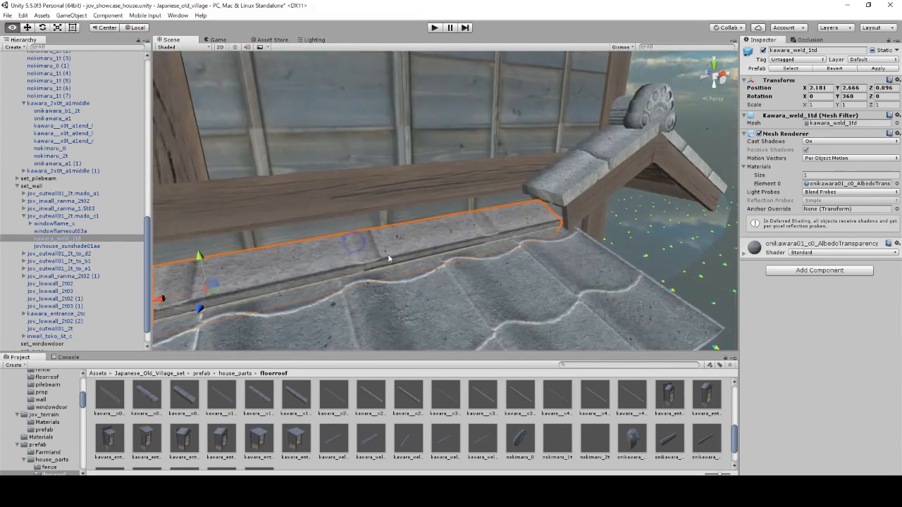
pyautogui.moveTo(389, 258); pyautogui.dragTo(455, 294, button='middle')
pyautogui.scroll(-3, 431, 276)
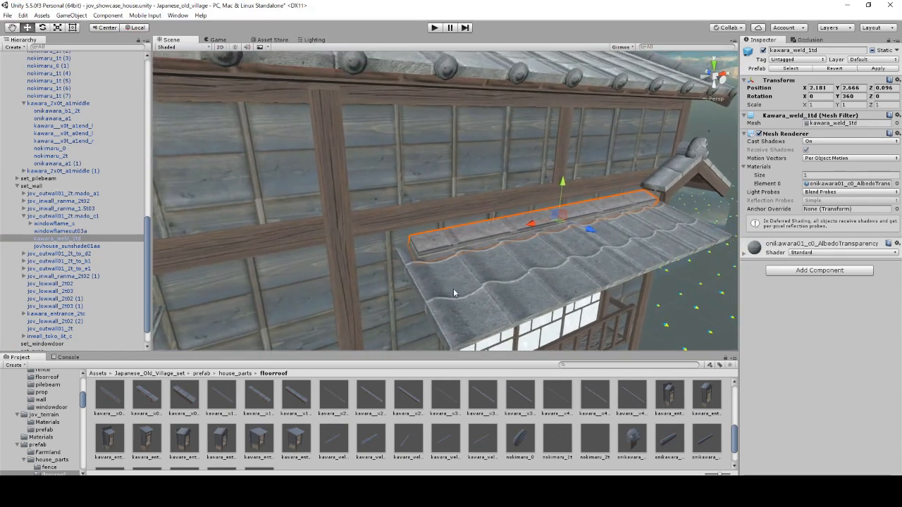
pyautogui.moveTo(453, 288); pyautogui.dragTo(394, 285, button='right')
pyautogui.moveTo(367, 289); pyautogui.dragTo(317, 289, button='middle')
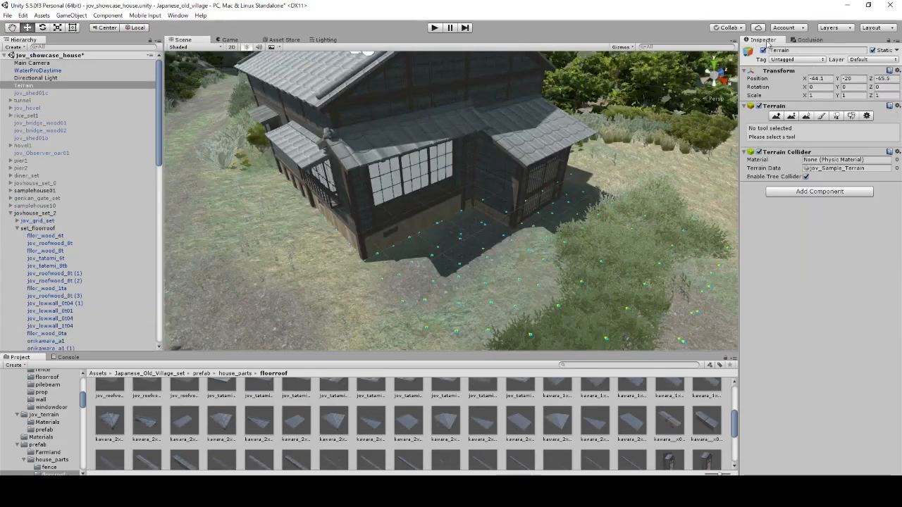
# Step: Lower the whole jovhouse_set_2 house to Y -2.1 so its foundation sinks into the terrain, and hide jov_grid_set
pyautogui.moveTo(413, 196)
pyautogui.mouseDown(button='right')
pyautogui.moveTo(386, 218)
pyautogui.moveTo(372, 147)
pyautogui.moveTo(284, 117)
pyautogui.moveTo(458, 187)
pyautogui.moveTo(397, 188)
pyautogui.mouseUp(button='right')
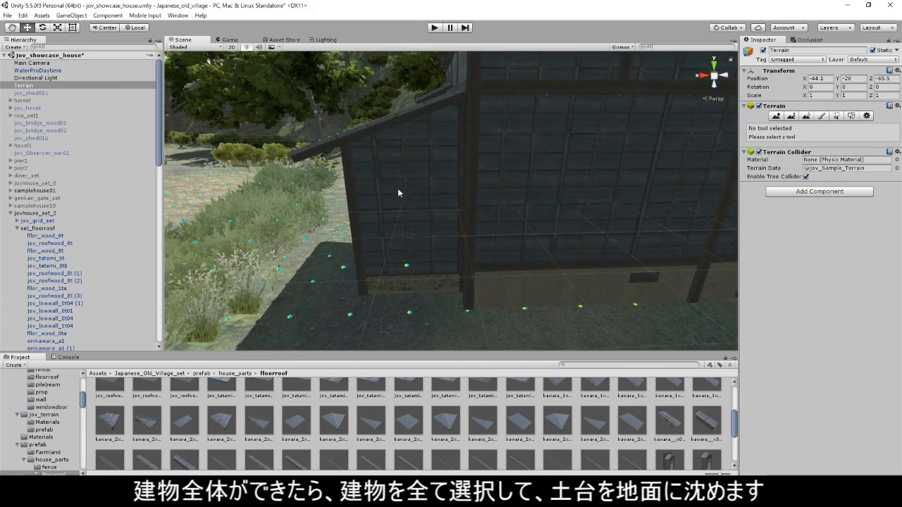
pyautogui.click(433, 192)
pyautogui.scroll(-5, 56, 190)
pyautogui.click(16, 121)
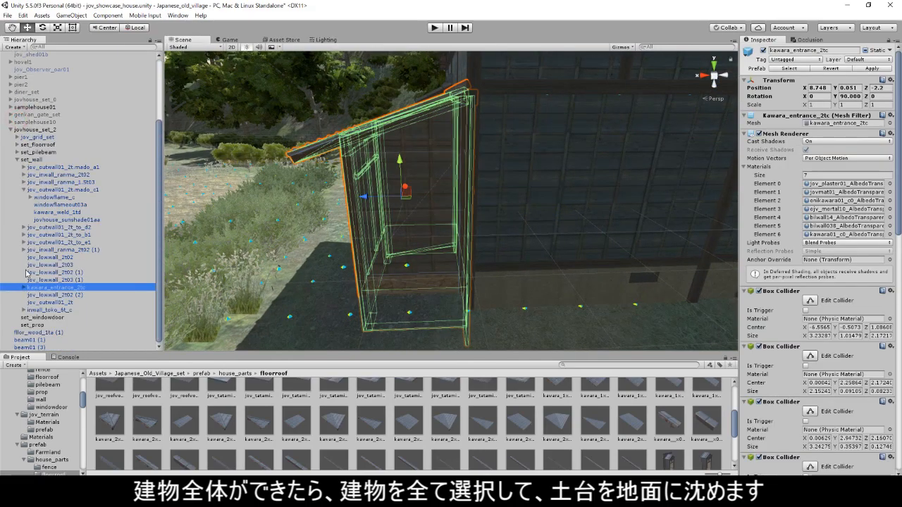
pyautogui.click(36, 129)
pyautogui.moveTo(395, 183); pyautogui.dragTo(360, 78, button='right')
pyautogui.moveTo(359, 77); pyautogui.dragTo(359, 95)
pyautogui.moveTo(360, 95); pyautogui.dragTo(474, 308, button='right')
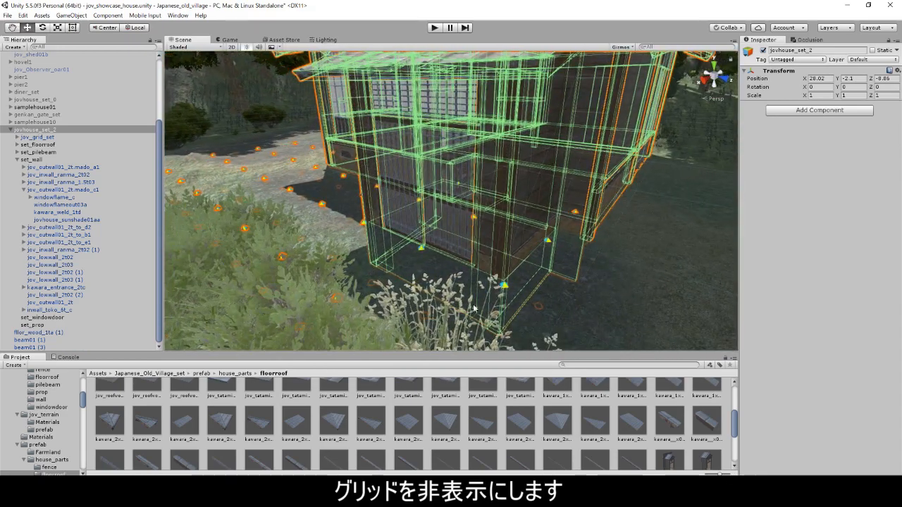
pyautogui.click(69, 137)
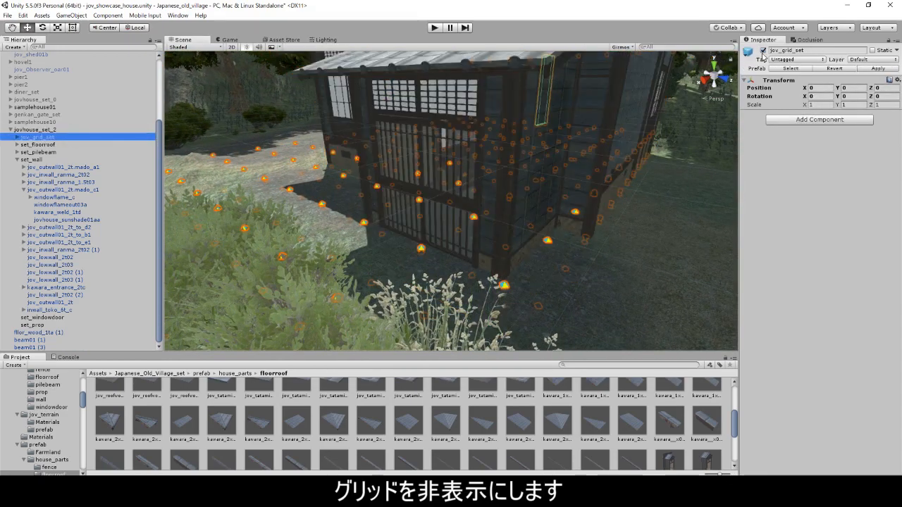
pyautogui.moveTo(529, 134); pyautogui.dragTo(624, 175, button='middle')
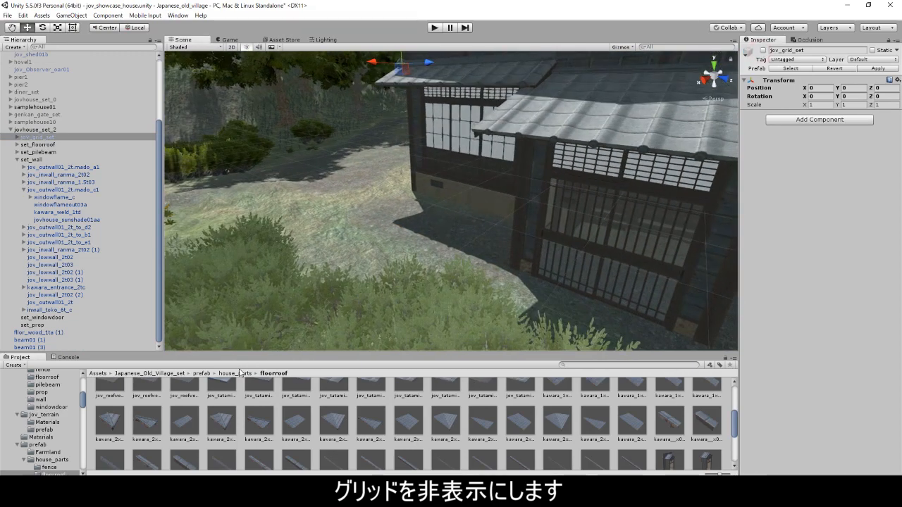
# Step: Place the jovhouse_engawa01 bench from the prefab/prop folder on the ground in front of the window wall beside the entrance
pyautogui.click(237, 374)
pyautogui.click(202, 373)
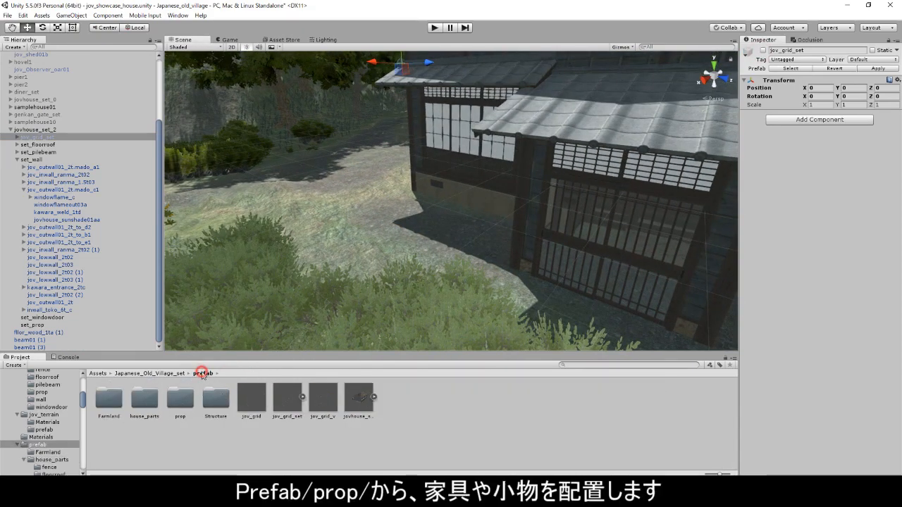
pyautogui.doubleClick(182, 403)
pyautogui.scroll(-1, 479, 438)
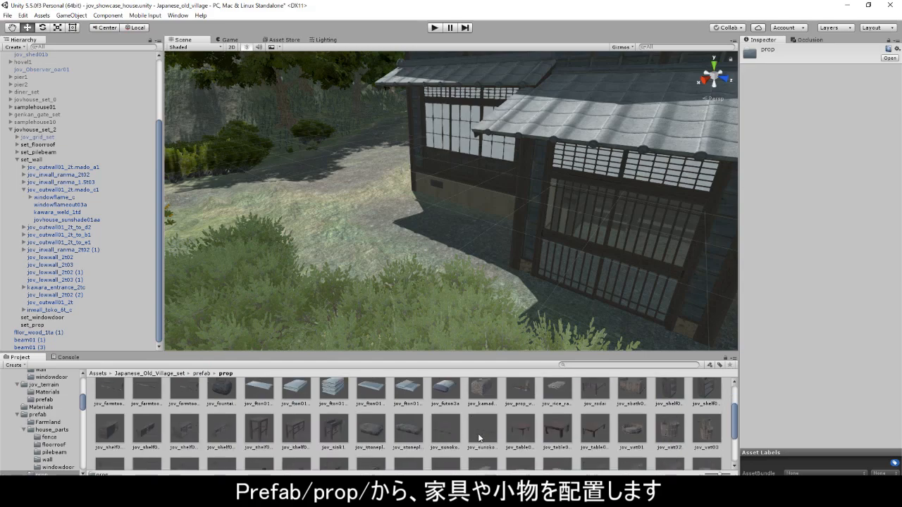
pyautogui.moveTo(502, 243); pyautogui.dragTo(429, 224, button='middle')
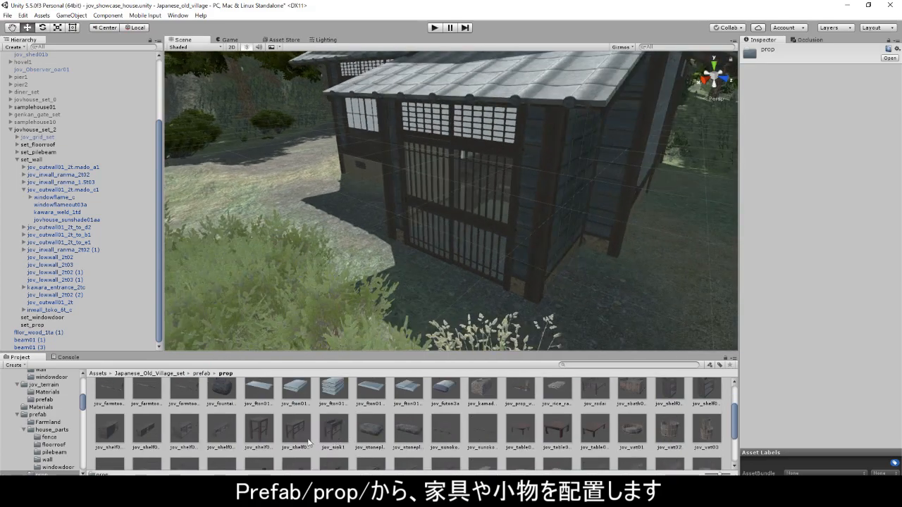
pyautogui.scroll(-1, 494, 465)
pyautogui.click(407, 449)
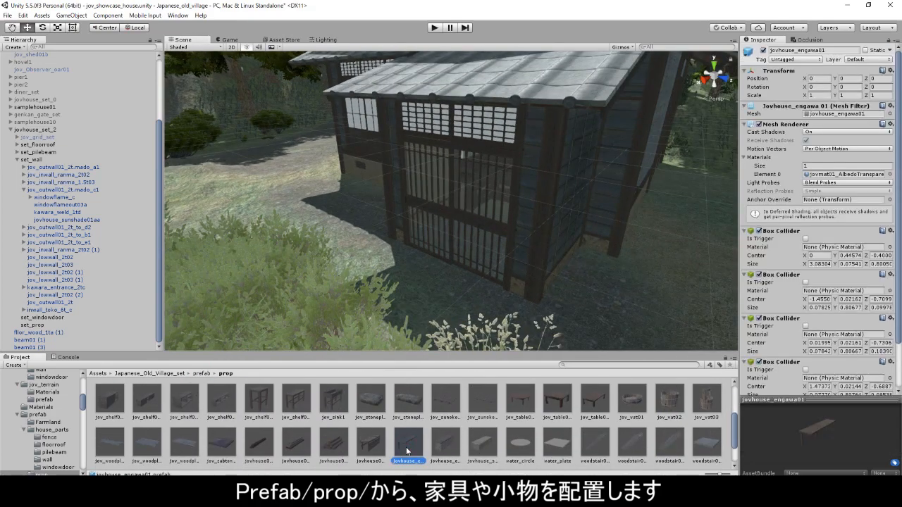
pyautogui.moveTo(360, 215); pyautogui.dragTo(367, 217)
pyautogui.press('f')
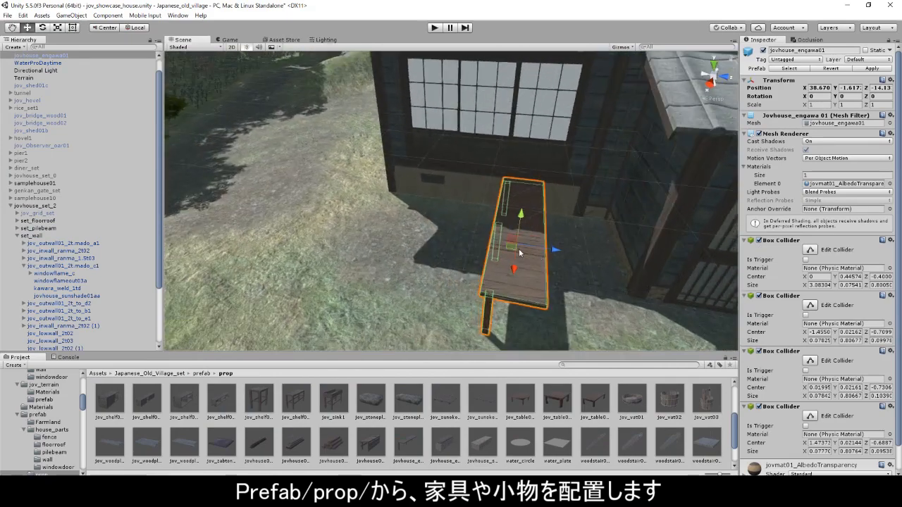
# Step: Rotate jovhouse_engawa01 to Y -90 and move it against the wall below the window
pyautogui.press('e')
pyautogui.moveTo(507, 264); pyautogui.dragTo(510, 183)
pyautogui.press('w')
pyautogui.moveTo(557, 155); pyautogui.dragTo(553, 167)
pyautogui.scroll(4, 546, 188)
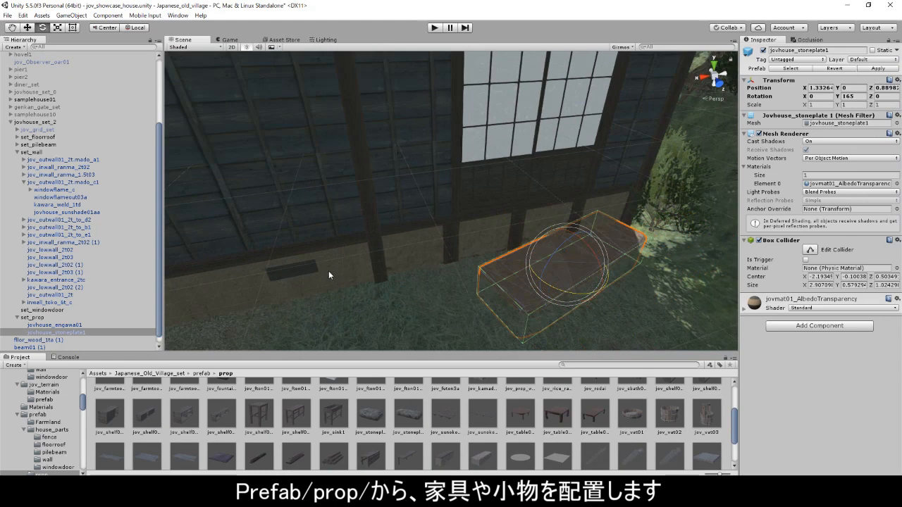
# Step: Turn jovhouse_stoneplate1 to Y rotation 180 and place it along the house foundation at X 1.756, Y 0.417, Z 0.978
pyautogui.moveTo(564, 272); pyautogui.dragTo(569, 237)
pyautogui.scroll(3, 598, 258)
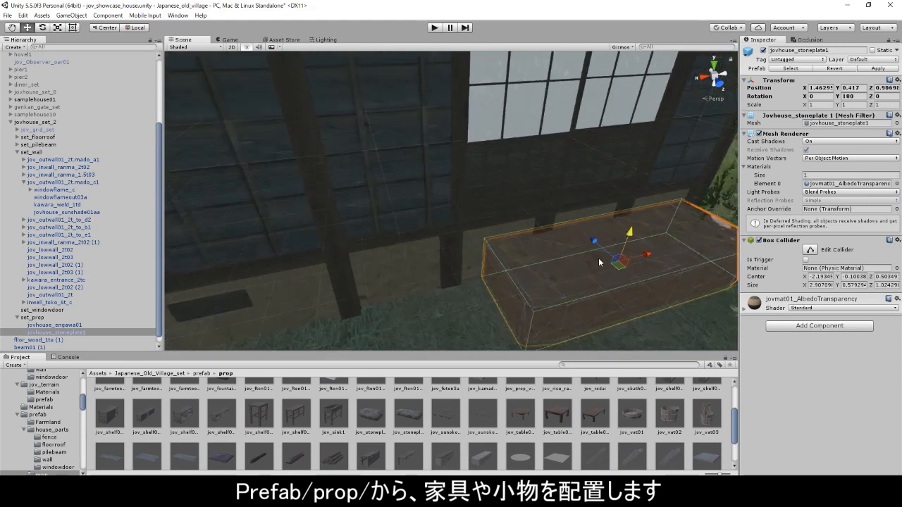
pyautogui.moveTo(654, 280); pyautogui.dragTo(644, 283)
pyautogui.scroll(-3, 641, 274)
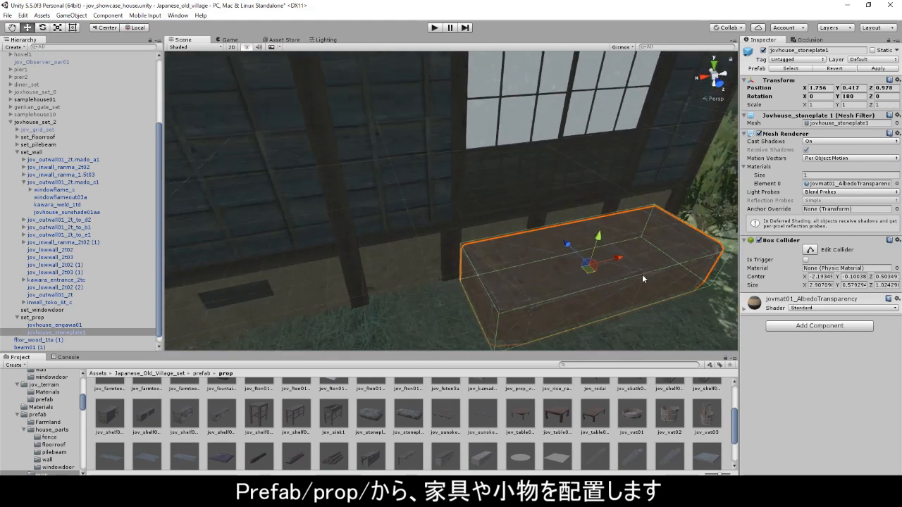
# Step: Place jovhouse01prop_wood5 beside the house's outer side wall, turn it about Y, and position it at X 35.312, Z -8.691
pyautogui.moveTo(609, 288); pyautogui.dragTo(617, 254, button='middle')
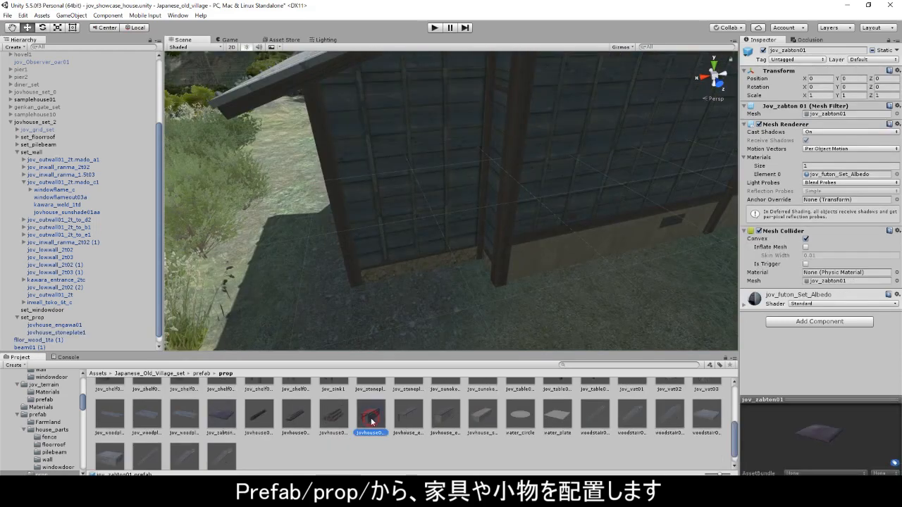
pyautogui.moveTo(371, 421); pyautogui.dragTo(624, 314)
pyautogui.keyDown('alt'); pyautogui.moveTo(624, 313); pyautogui.dragTo(599, 248); pyautogui.keyUp('alt')
pyautogui.press('e')
pyautogui.keyDown('ctrl'); pyautogui.moveTo(593, 203); pyautogui.dragTo(390, 200); pyautogui.keyUp('ctrl')
pyautogui.moveTo(524, 177); pyautogui.dragTo(517, 177)
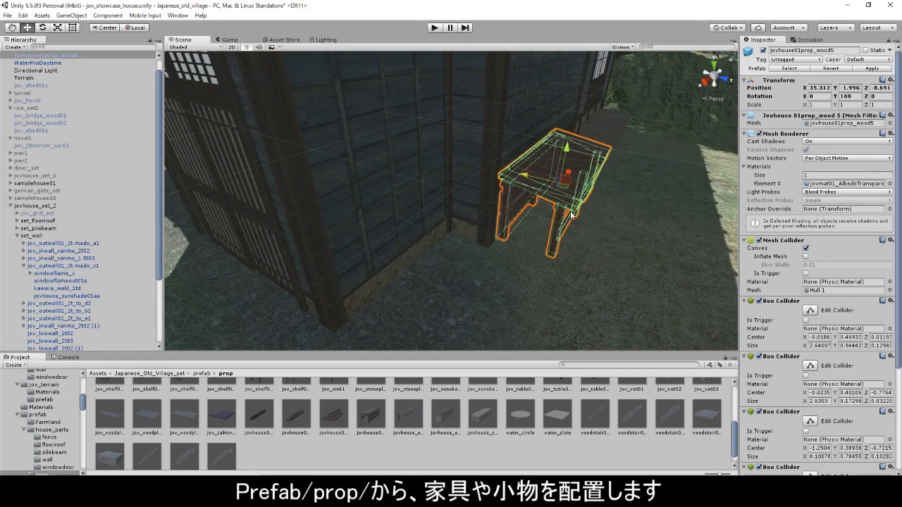
# Step: Add the jovhouse01prop_wood2 timber beside jovhouse01prop_wood5 at the side wall
pyautogui.moveTo(517, 179); pyautogui.dragTo(473, 184, button='right')
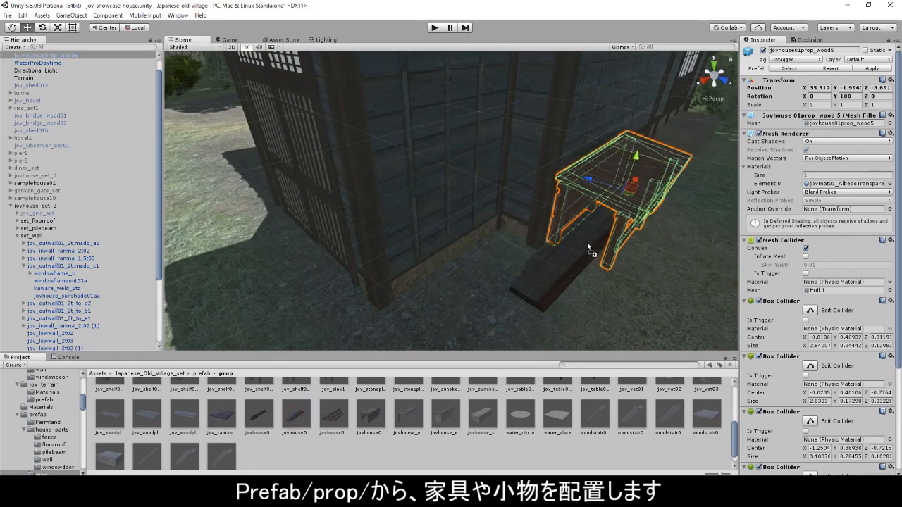
pyautogui.click(610, 222)
pyautogui.press('f')
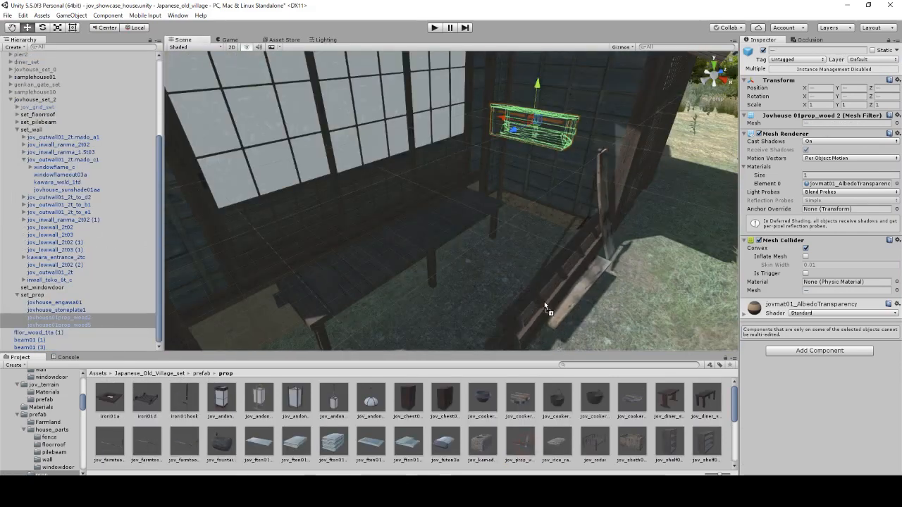
# Step: Place the jov_prop_wood6 repair timber near the bench and move it alongside the adjoining house wall
pyautogui.click(544, 302)
pyautogui.press('f')
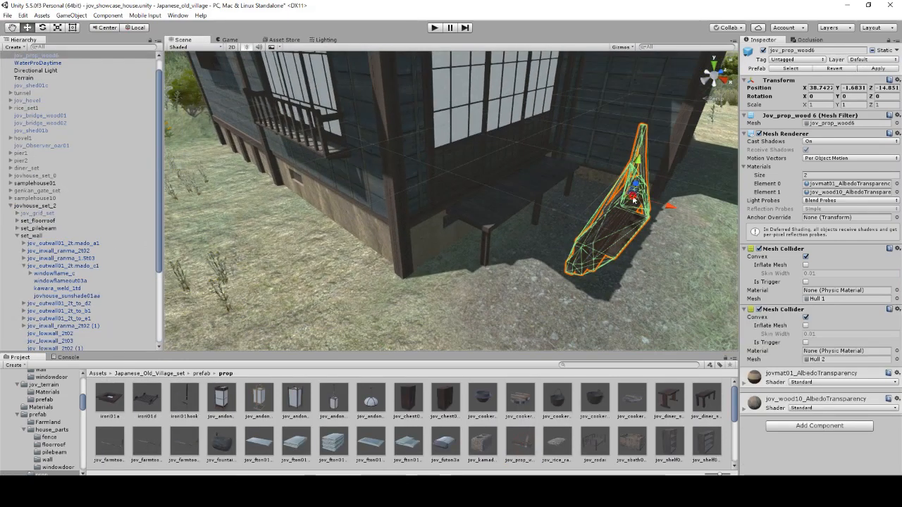
pyautogui.moveTo(634, 201); pyautogui.dragTo(215, 249)
pyautogui.press('e')
pyautogui.press('w')
pyautogui.moveTo(272, 232); pyautogui.dragTo(346, 209)
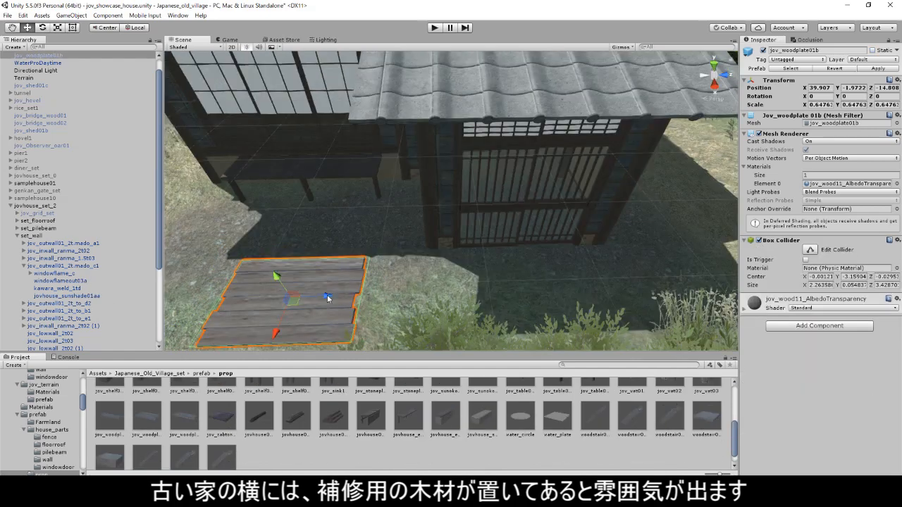
# Step: Move jov_woodplate01b in front of the lattice entrance doors to X 39.79, Y -1.9722, Z -11.031
pyautogui.moveTo(332, 290); pyautogui.dragTo(552, 291)
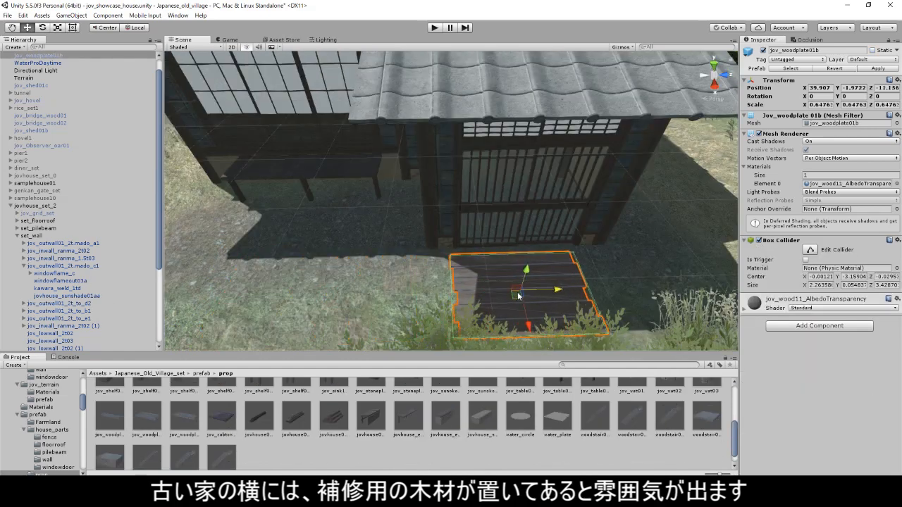
pyautogui.keyDown('alt'); pyautogui.moveTo(361, 293); pyautogui.dragTo(571, 261); pyautogui.keyUp('alt')
pyautogui.scroll(3, 432, 251)
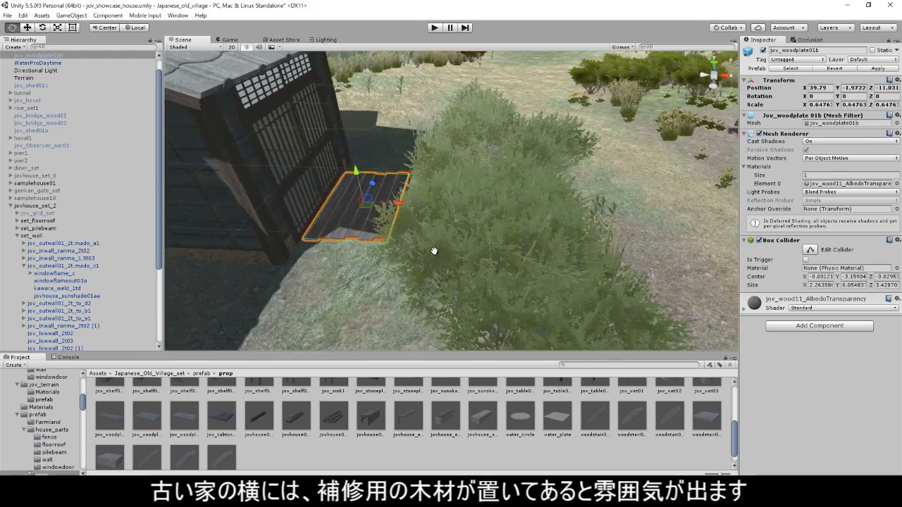
pyautogui.keyDown('alt'); pyautogui.moveTo(433, 252); pyautogui.dragTo(479, 115); pyautogui.keyUp('alt')
pyautogui.scroll(-5, 460, 228)
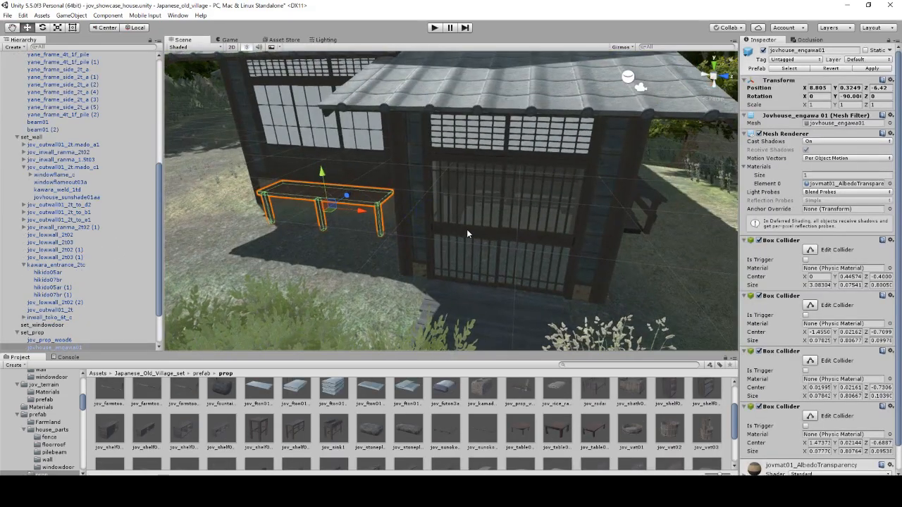
# Step: Try to slide the hikido05ar entrance door sideways
pyautogui.click(466, 229)
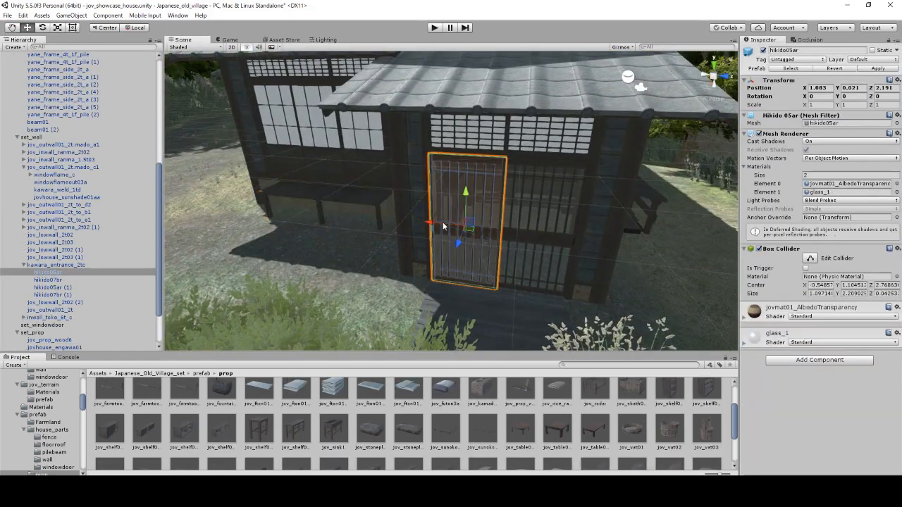
pyautogui.moveTo(441, 227); pyautogui.dragTo(420, 229)
# Step: Activate the disabled diner_set object in the scene hierarchy
pyautogui.scroll(8, 106, 225)
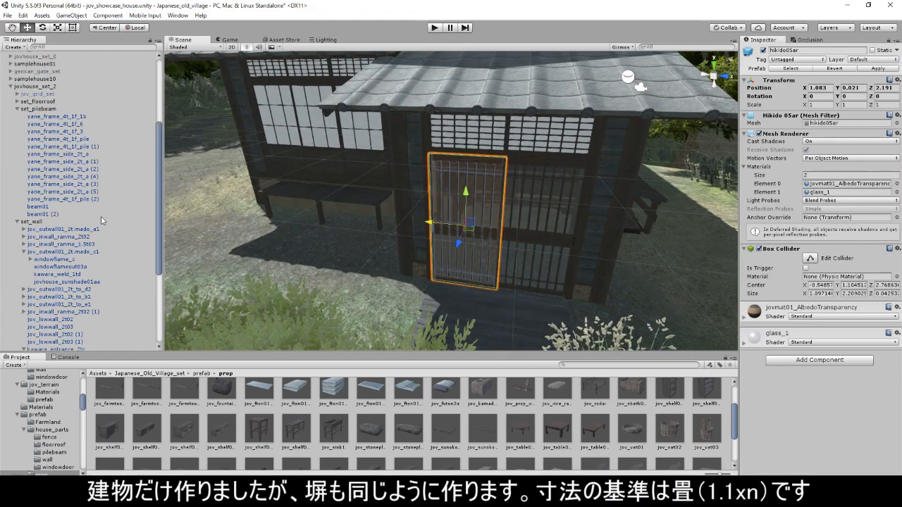
pyautogui.scroll(3, 56, 155)
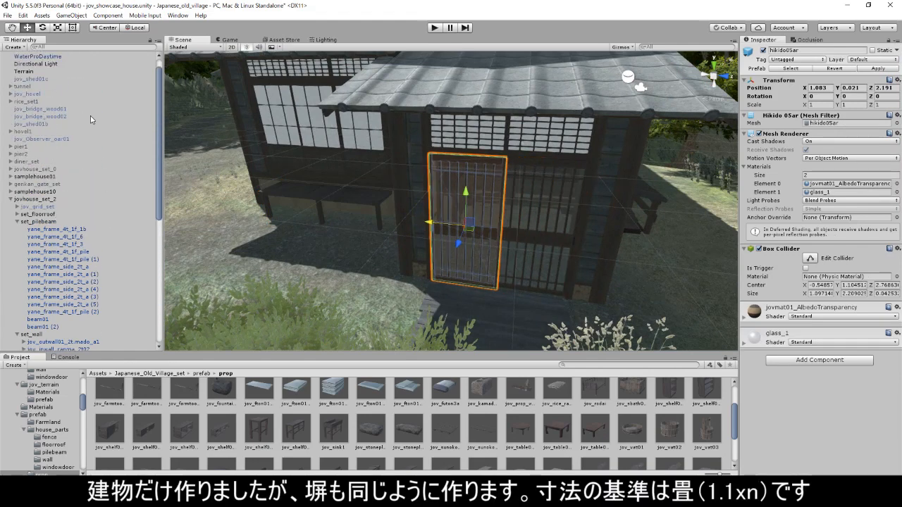
pyautogui.scroll(1, 85, 134)
pyautogui.click(37, 176)
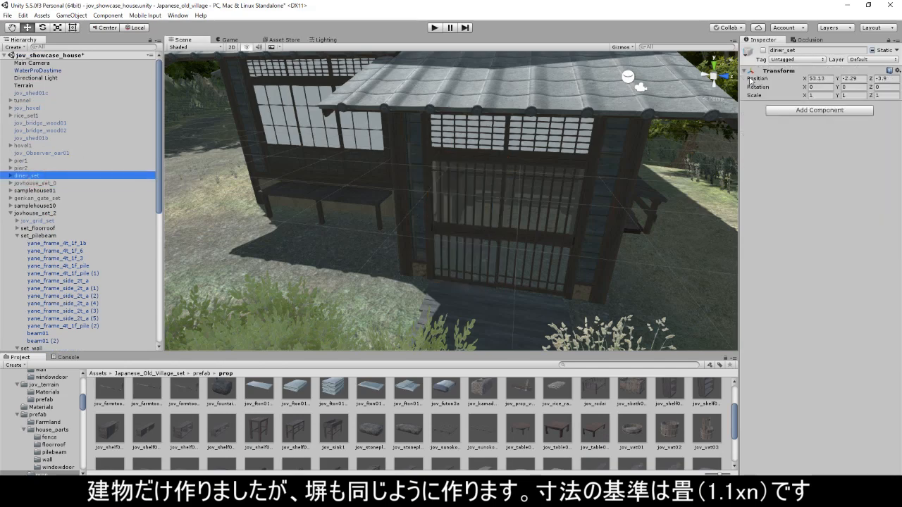
pyautogui.click(762, 52)
# Step: Examine the surroundings from the gate toward the assembled house and its interior rooms with sliding doors and tatami
pyautogui.moveTo(577, 158); pyautogui.dragTo(425, 211, button='right')
pyautogui.click(463, 94)
pyautogui.moveTo(424, 211); pyautogui.dragTo(416, 134, button='middle')
pyautogui.scroll(5, 412, 176)
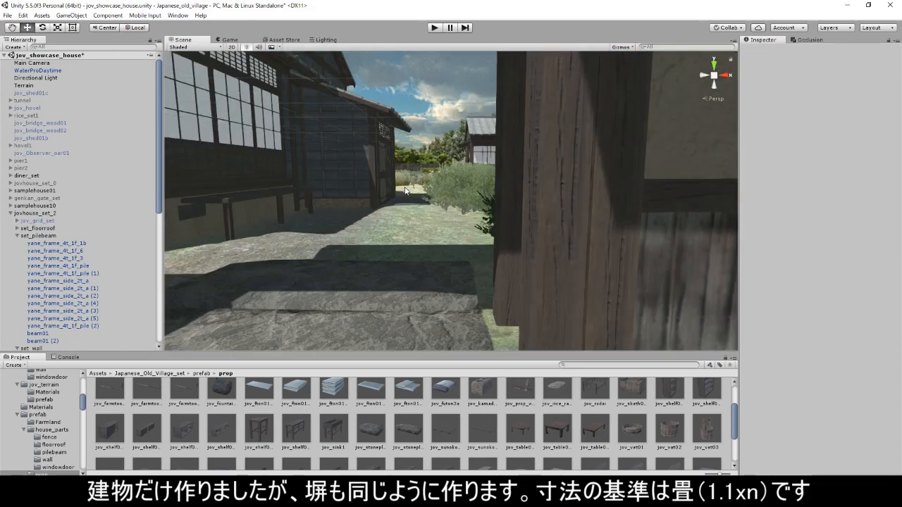
pyautogui.moveTo(352, 186); pyautogui.dragTo(412, 187, button='middle')
pyautogui.moveTo(455, 292); pyautogui.dragTo(476, 260, button='right')
pyautogui.press('w')
pyautogui.moveTo(287, 267); pyautogui.dragTo(513, 262, button='right')
pyautogui.press('w')
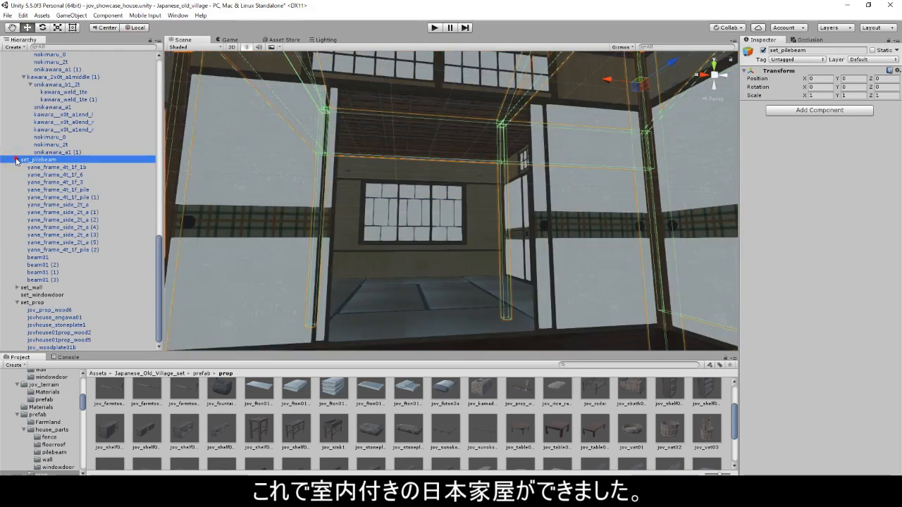
# Step: Collapse the set_pilebeam group and slide the hikido05ar entrance door open along its track to X 0.148
pyautogui.click(17, 159)
pyautogui.moveTo(423, 239); pyautogui.dragTo(448, 246, button='right')
pyautogui.click(449, 246)
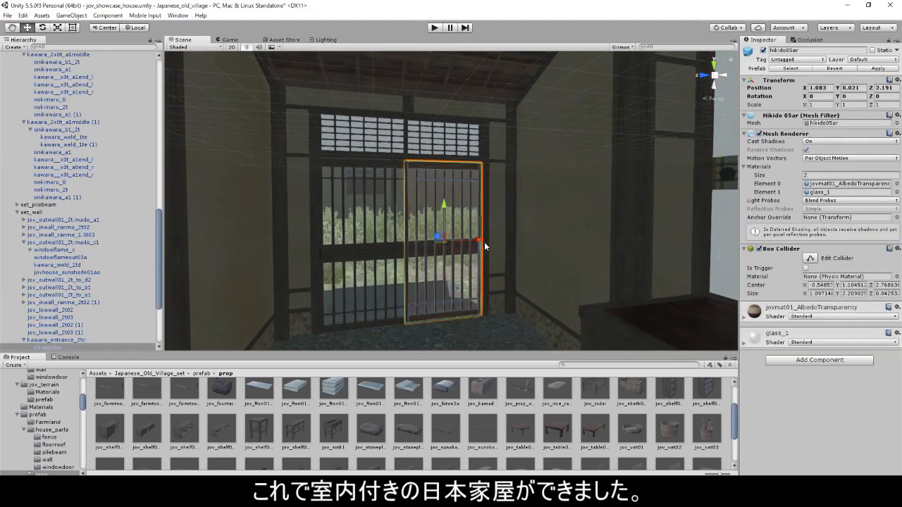
pyautogui.moveTo(484, 242); pyautogui.dragTo(398, 250)
# Step: Examine the finished house from the opened entrance, along its outer walls and bench, and from a distance
pyautogui.scroll(2, 475, 315)
pyautogui.press('w')
pyautogui.moveTo(476, 315); pyautogui.dragTo(244, 235, button='right')
pyautogui.press('s')
pyautogui.moveTo(243, 235)
pyautogui.mouseDown(button='middle')
pyautogui.moveTo(425, 243)
pyautogui.moveTo(240, 248)
pyautogui.mouseUp(button='middle')
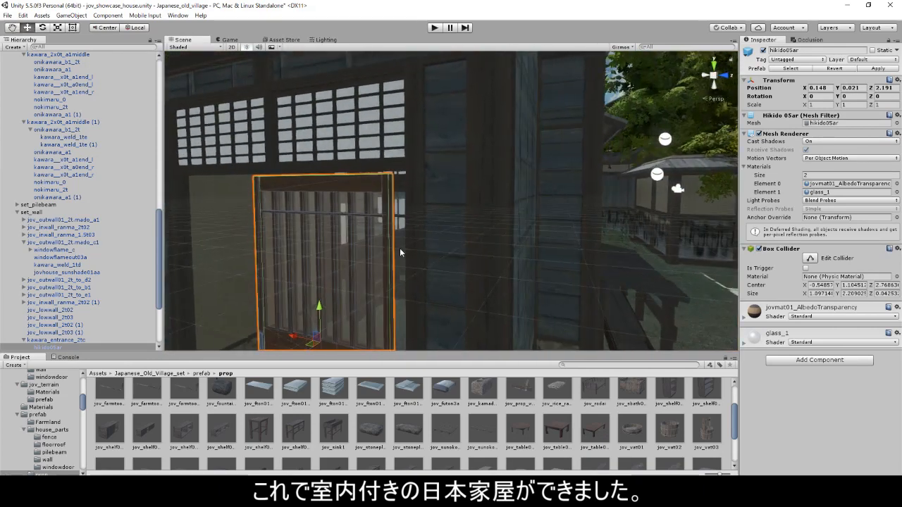
pyautogui.scroll(-2, 493, 258)
pyautogui.moveTo(539, 263); pyautogui.dragTo(314, 263, button='middle')
pyautogui.moveTo(551, 281); pyautogui.dragTo(535, 229, button='right')
pyautogui.click(468, 135)
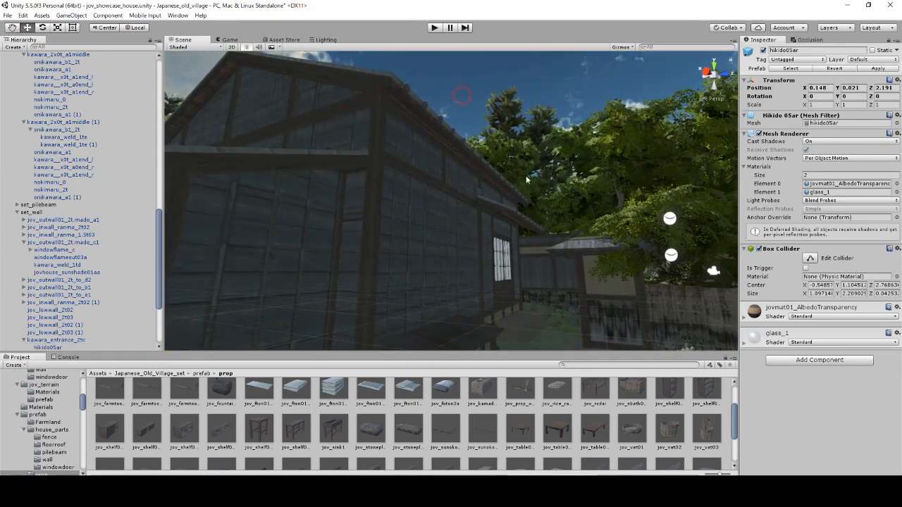
pyautogui.moveTo(493, 259); pyautogui.dragTo(437, 258, button='middle')
pyautogui.moveTo(437, 258); pyautogui.dragTo(360, 314, button='right')
pyautogui.moveTo(360, 314); pyautogui.dragTo(555, 309, button='middle')
pyautogui.scroll(-4, 555, 309)
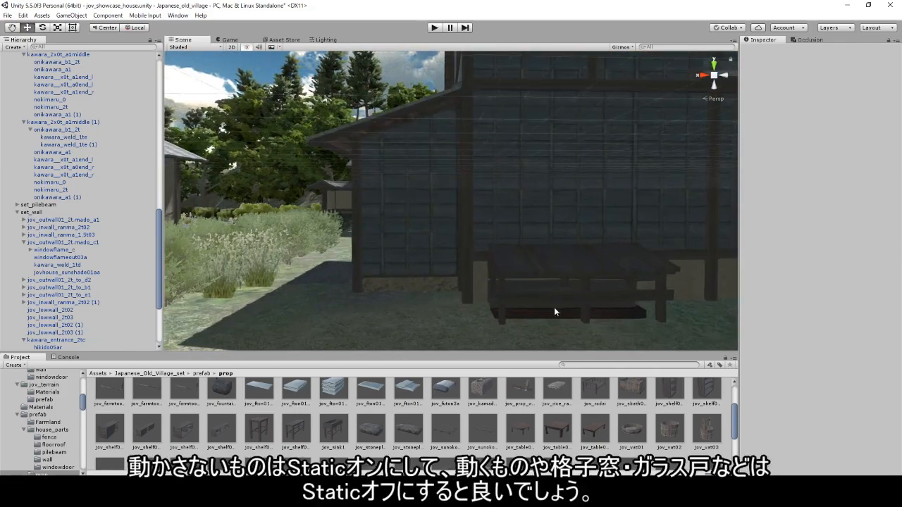
pyautogui.moveTo(516, 308); pyautogui.dragTo(585, 300, button='right')
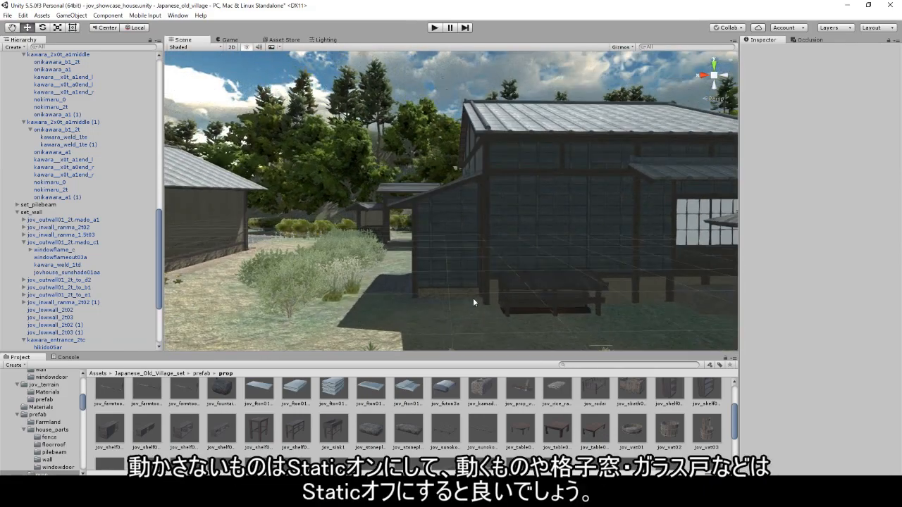
pyautogui.scroll(-3, 585, 301)
pyautogui.moveTo(586, 303); pyautogui.dragTo(689, 291, button='middle')
pyautogui.moveTo(452, 285)
pyautogui.mouseDown(button='right')
pyautogui.moveTo(429, 286)
pyautogui.moveTo(436, 282)
pyautogui.mouseUp(button='right')
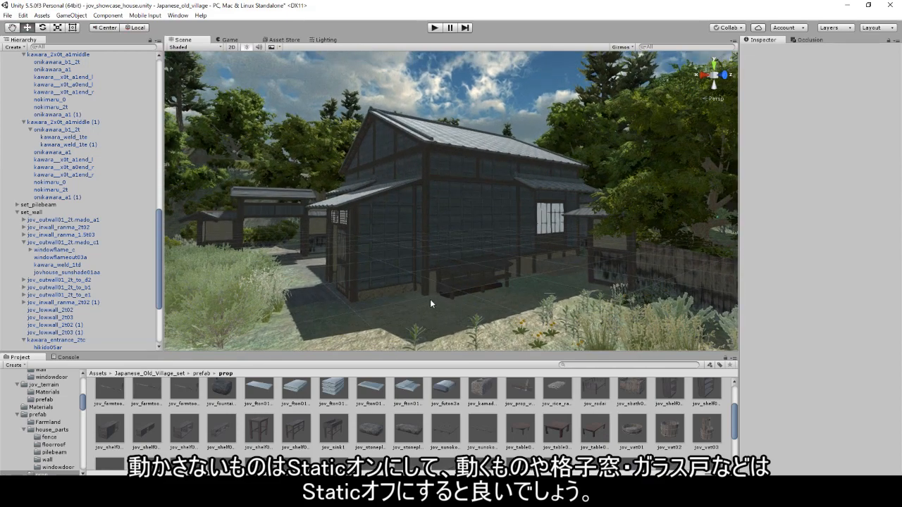